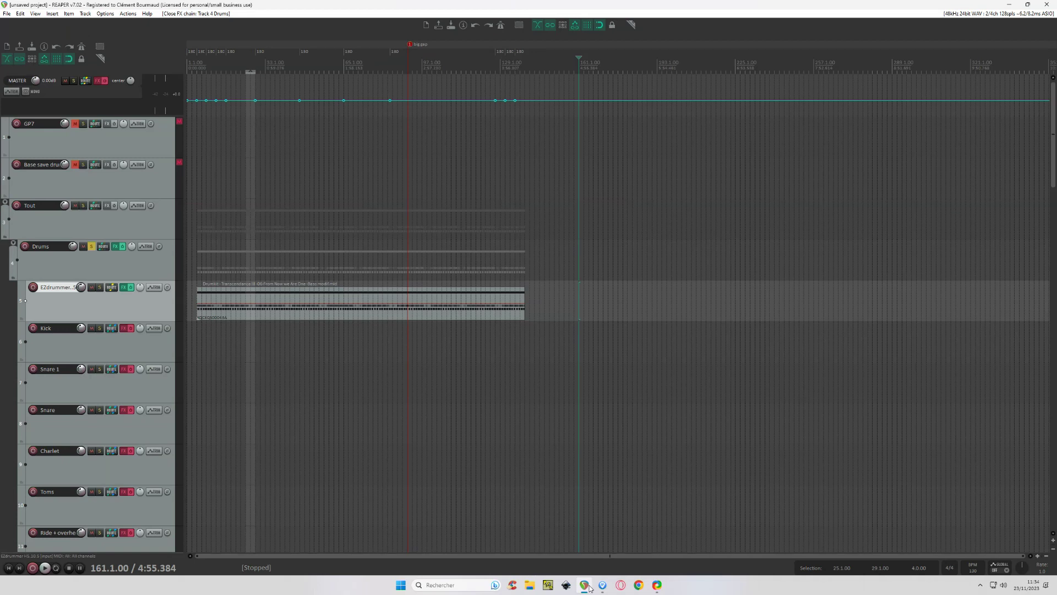
Open the effects window of the EZdrummer track in REAPER and reposition it clear of the track list
left_click(588, 587)
left_click(126, 289)
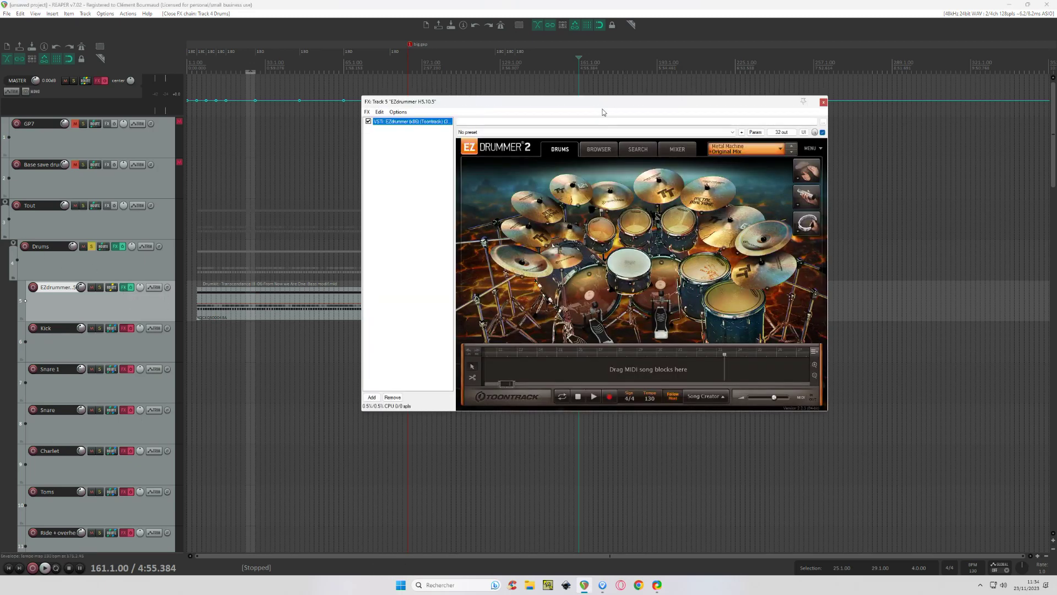
left_click_drag(603, 109, 538, 199)
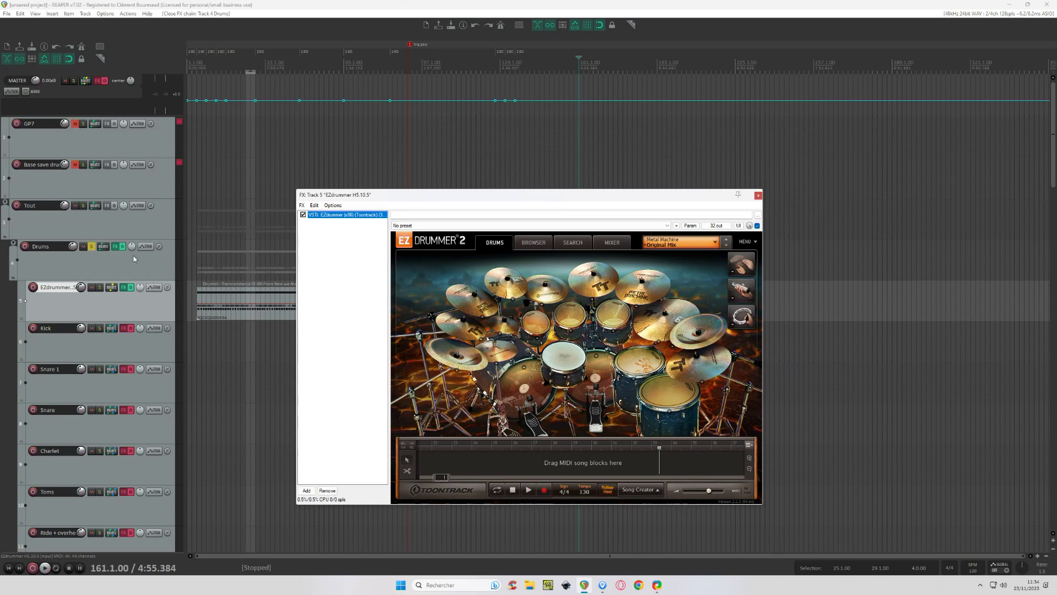
Review the drum output tracks from Kick through Reverb, the numbered EZ tracks below, and the effects on Kick and EZdrummer
scroll(134, 256, "down", 3)
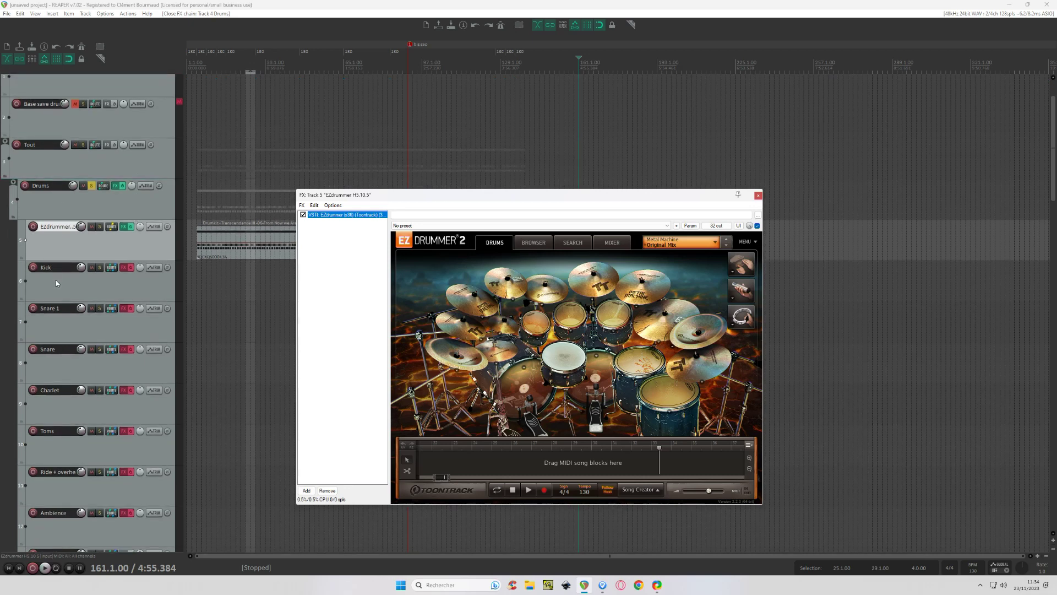
scroll(52, 253, "down", 3)
left_click(63, 224)
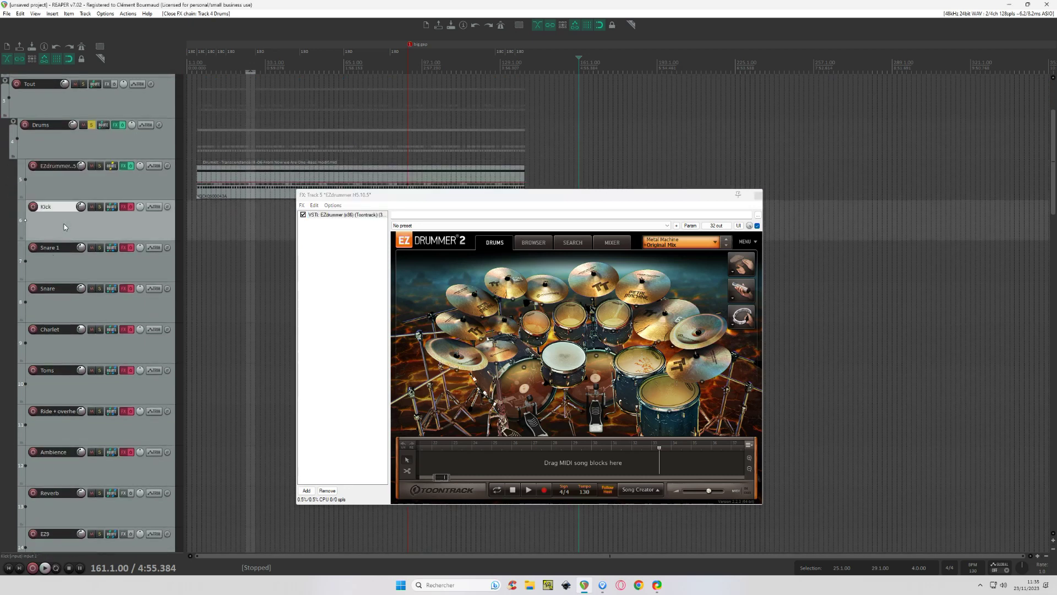
left_click(69, 276)
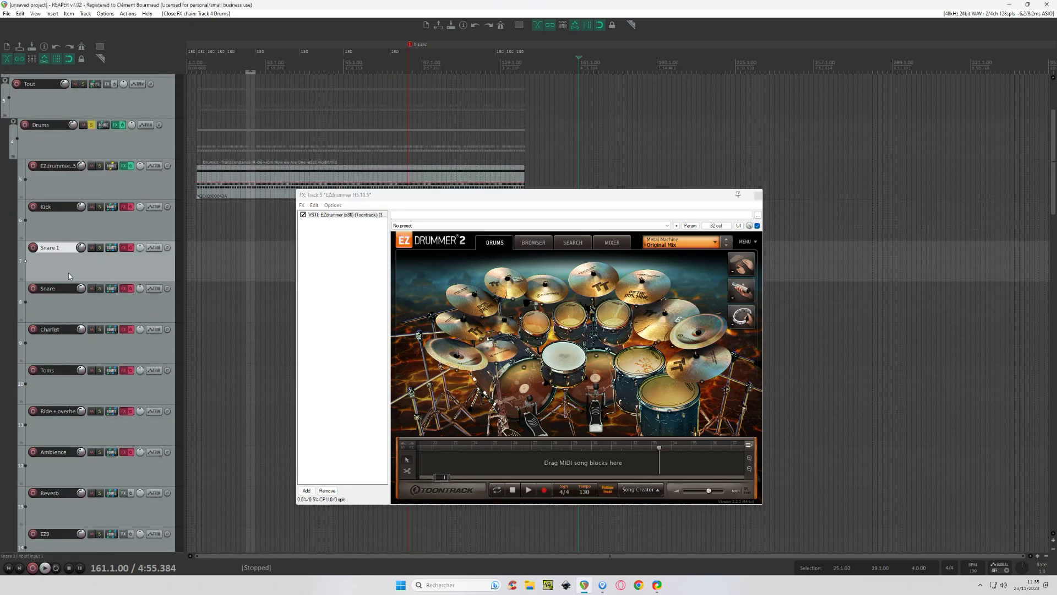
left_click(65, 313)
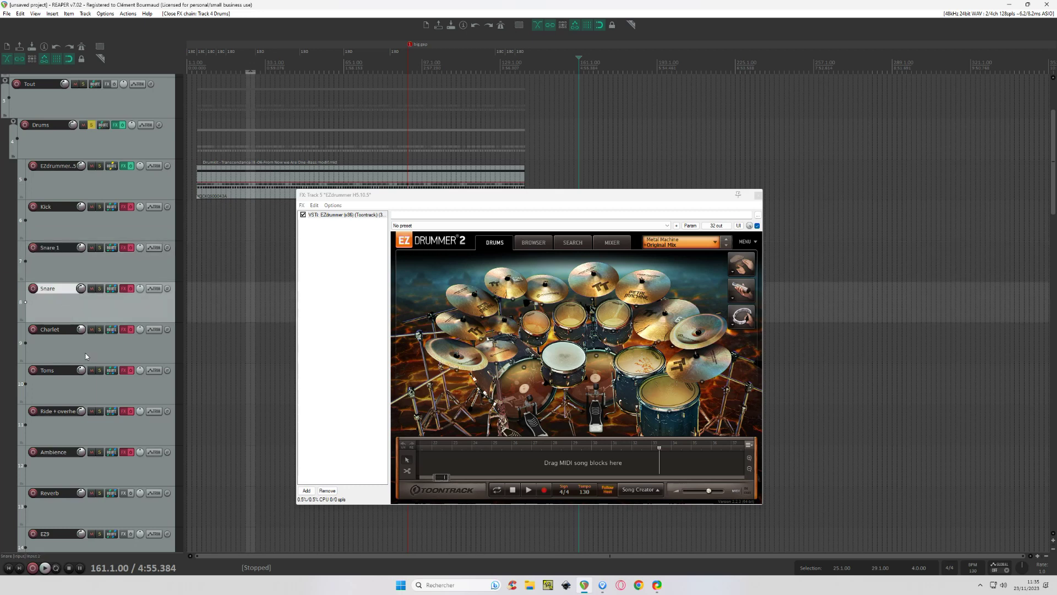
left_click(71, 393)
left_click(79, 428)
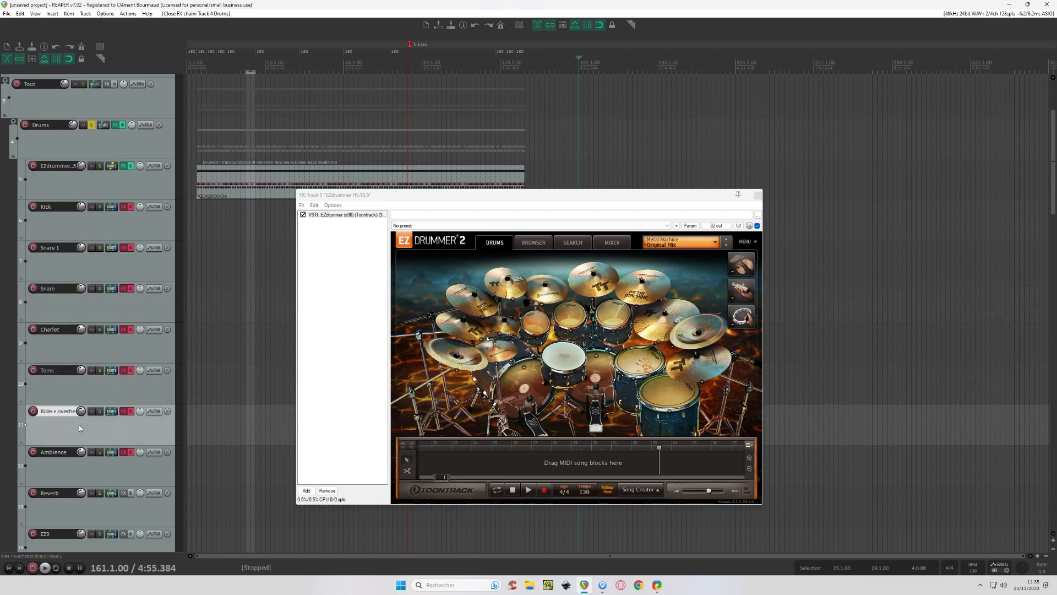
left_click(86, 473)
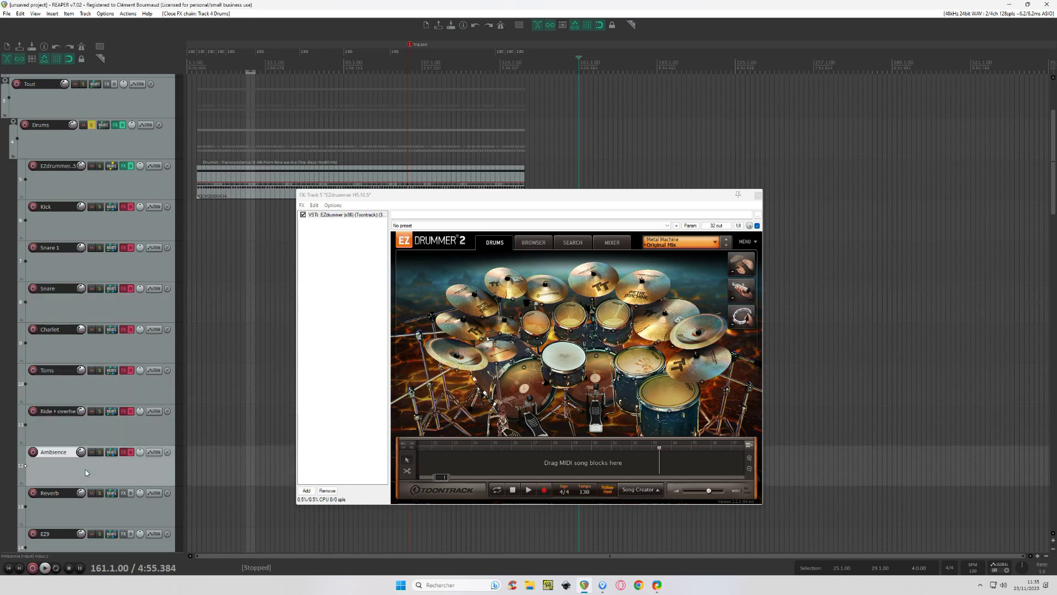
scroll(86, 473, "down", 2)
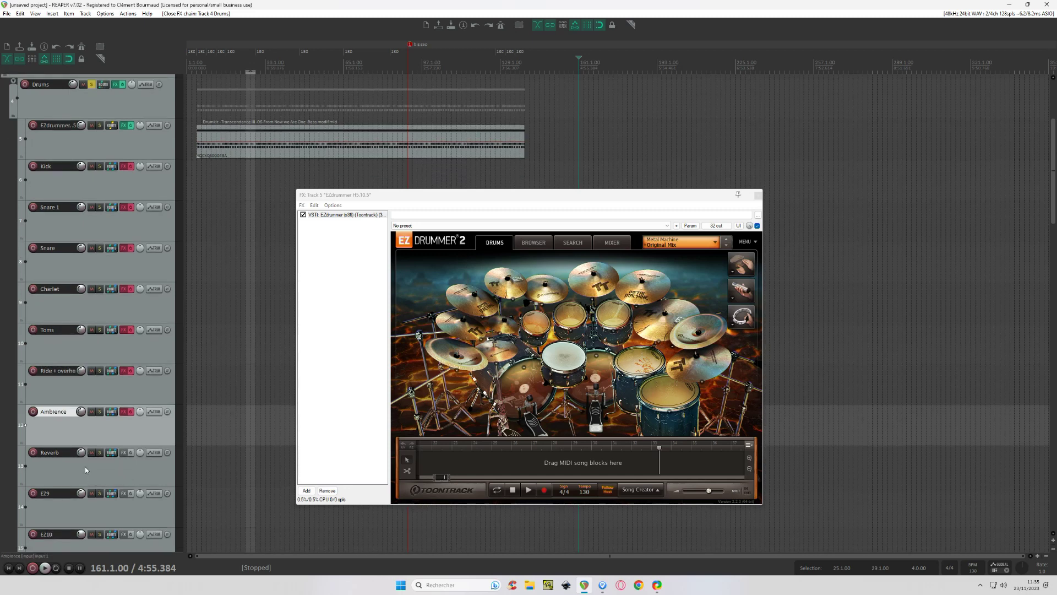
left_click(85, 467)
scroll(82, 386, "down", 5)
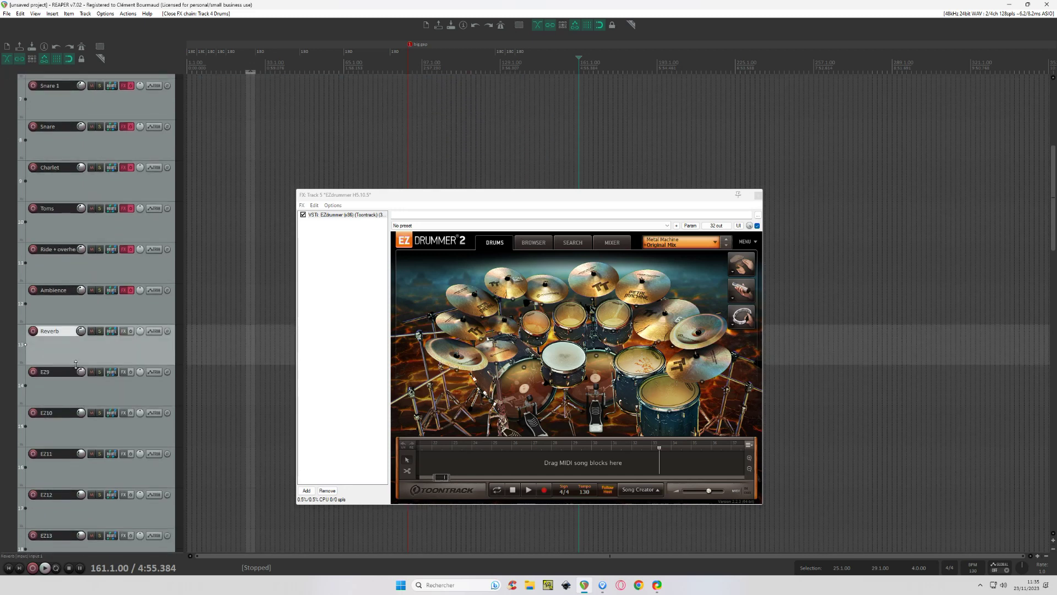
scroll(81, 331, "down", 2)
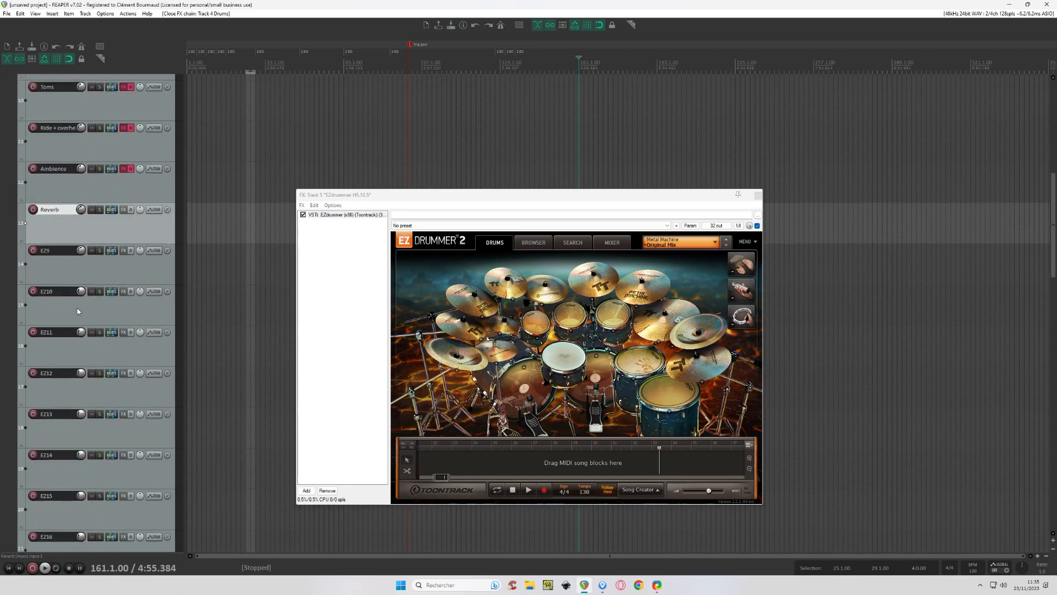
scroll(80, 497, "up", 3)
scroll(82, 496, "up", 3)
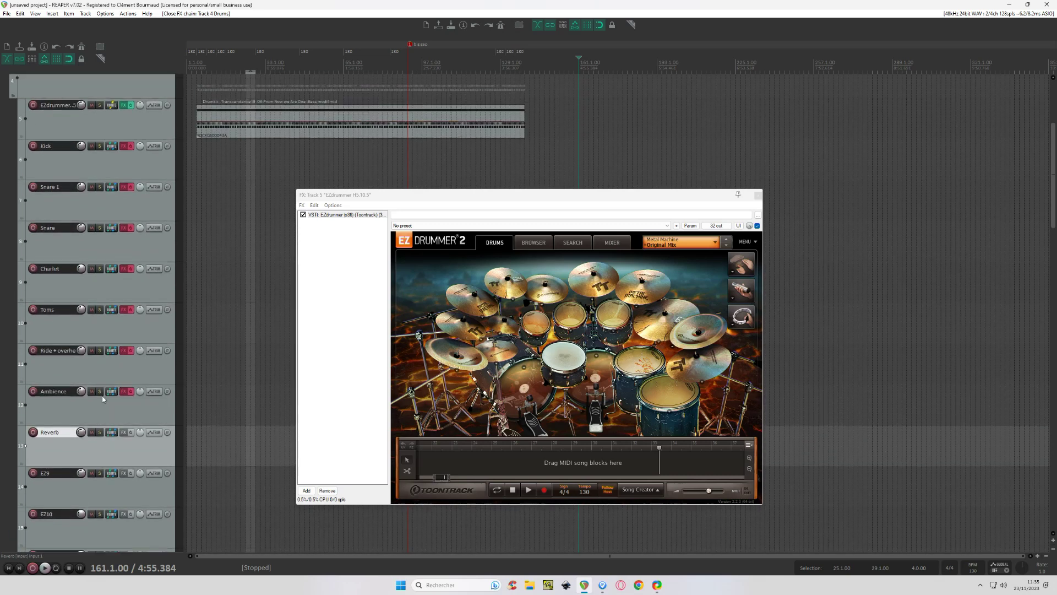
scroll(118, 413, "up", 3)
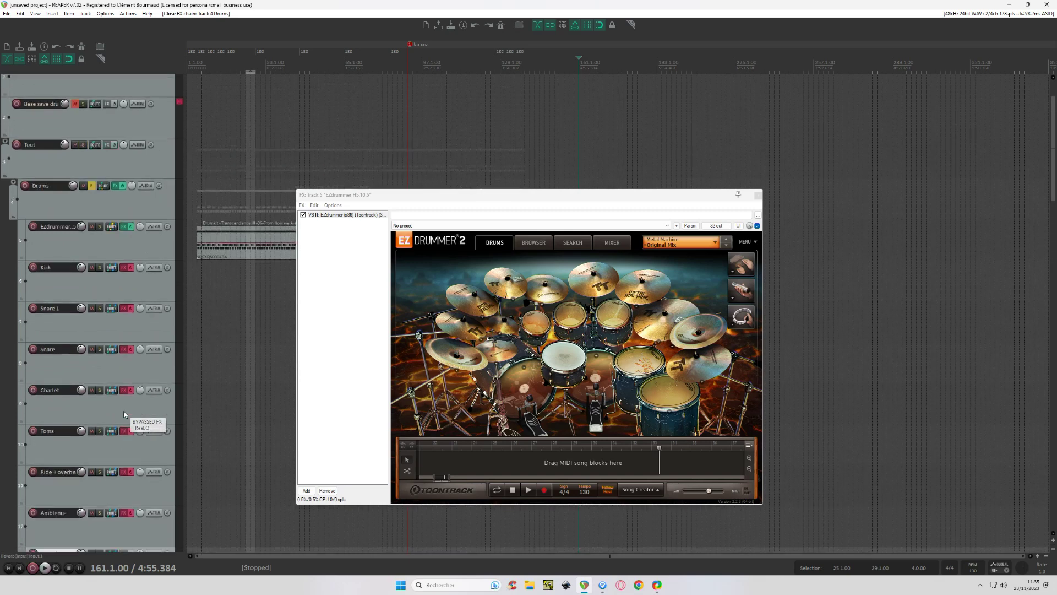
scroll(119, 305, "up", 1)
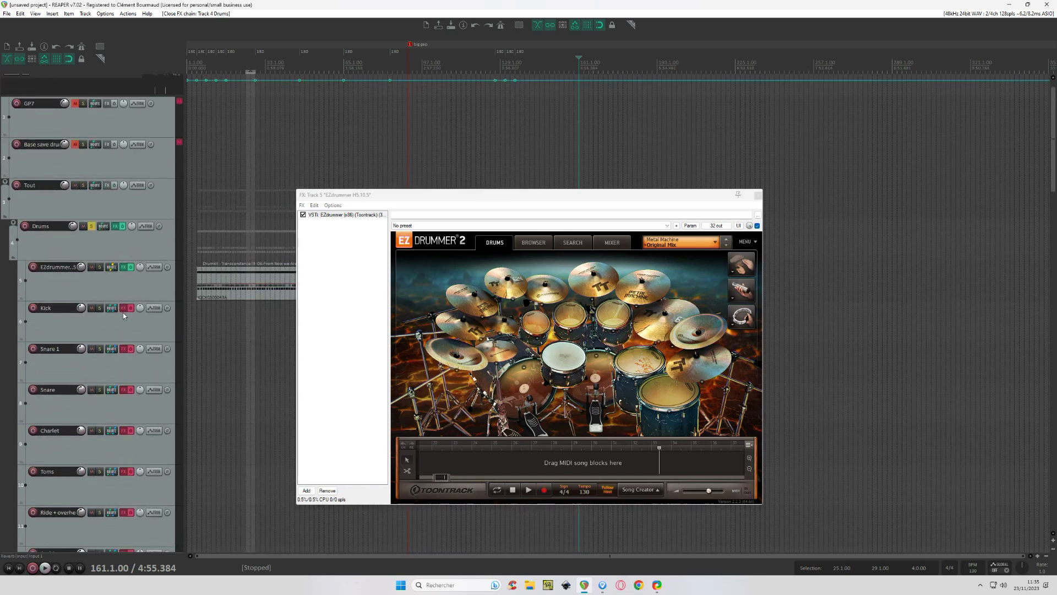
mouse_move(125, 310)
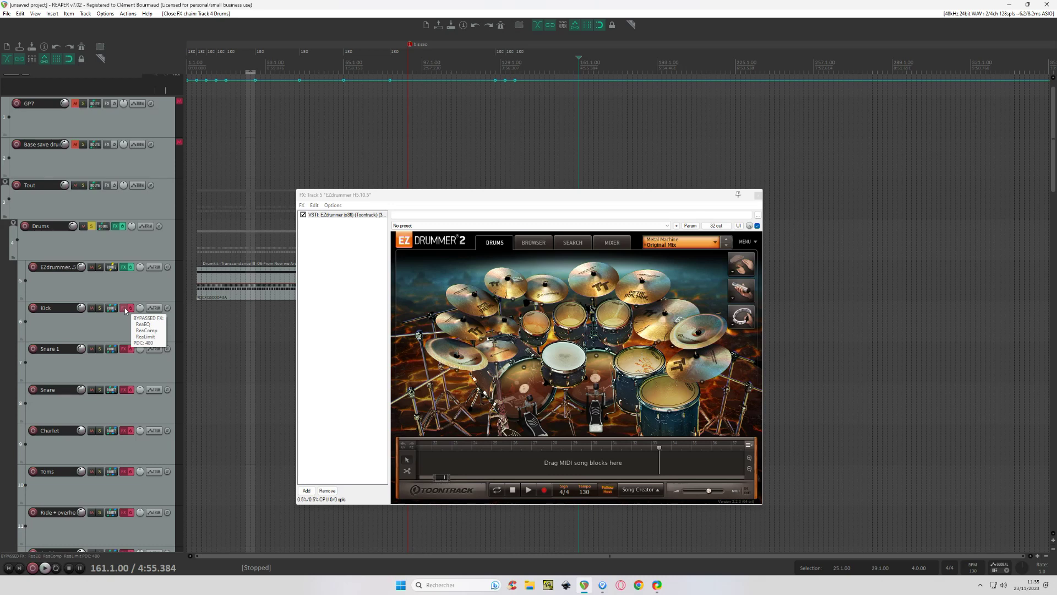
mouse_move(123, 272)
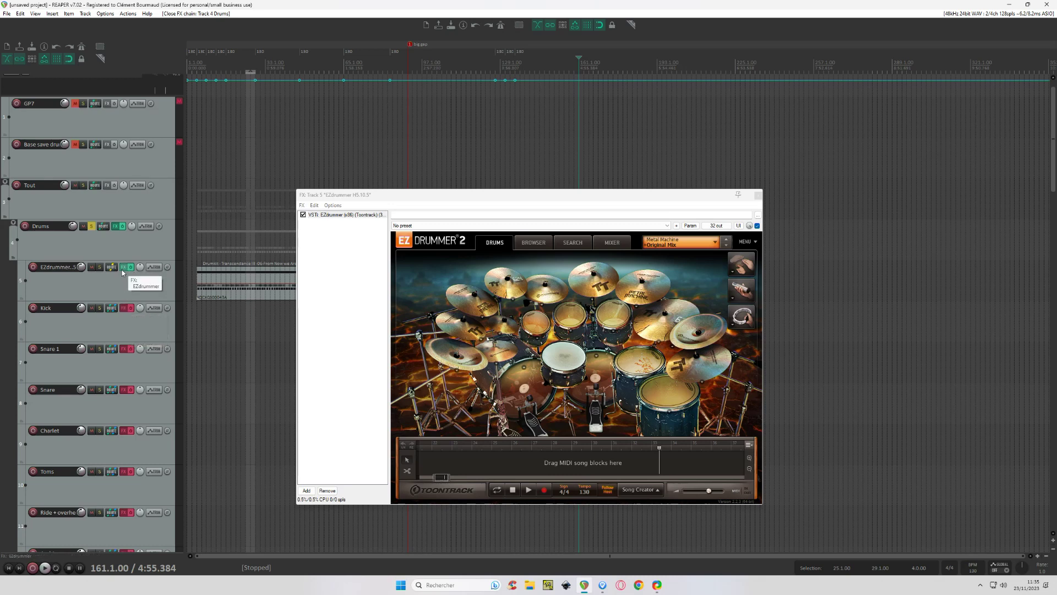
Select the EZdrummer track and move its plugin window aside to clear the timeline around measure 161
left_click(62, 286)
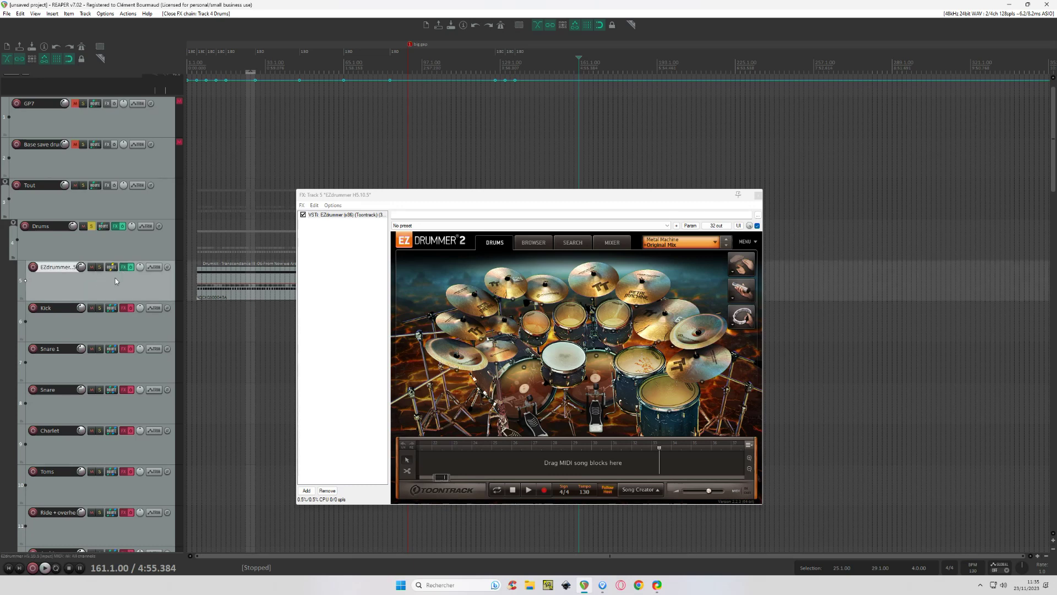
left_click_drag(490, 193, 555, 315)
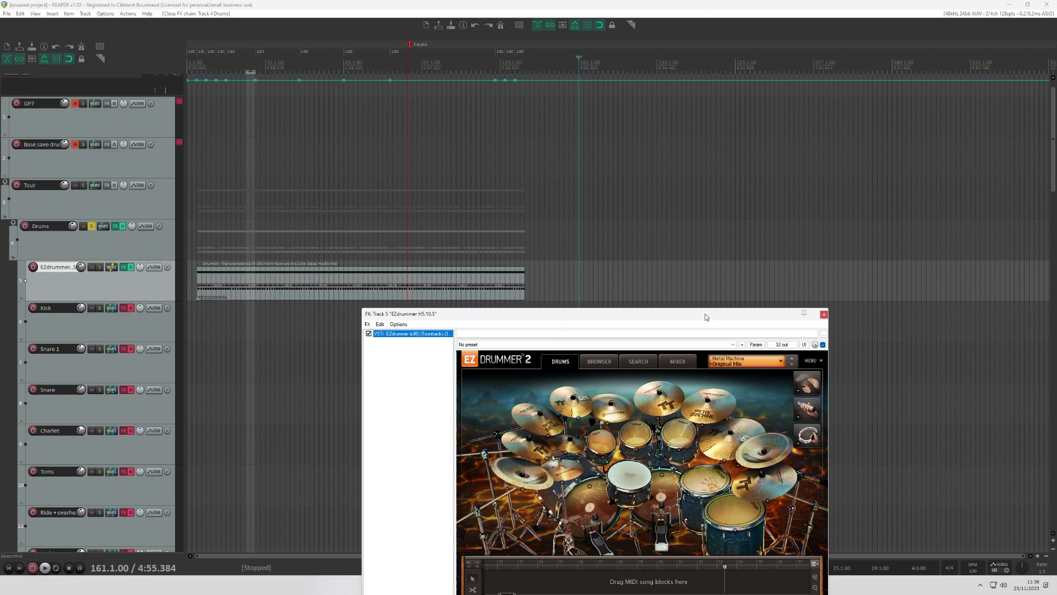
left_click_drag(707, 317, 436, 154)
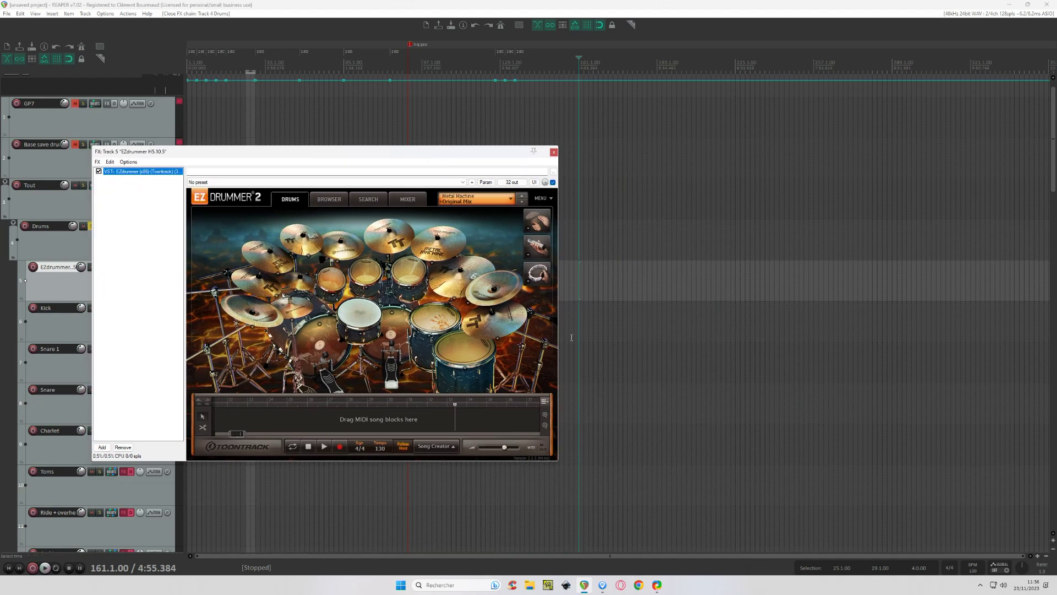
scroll(675, 96, "up", 5)
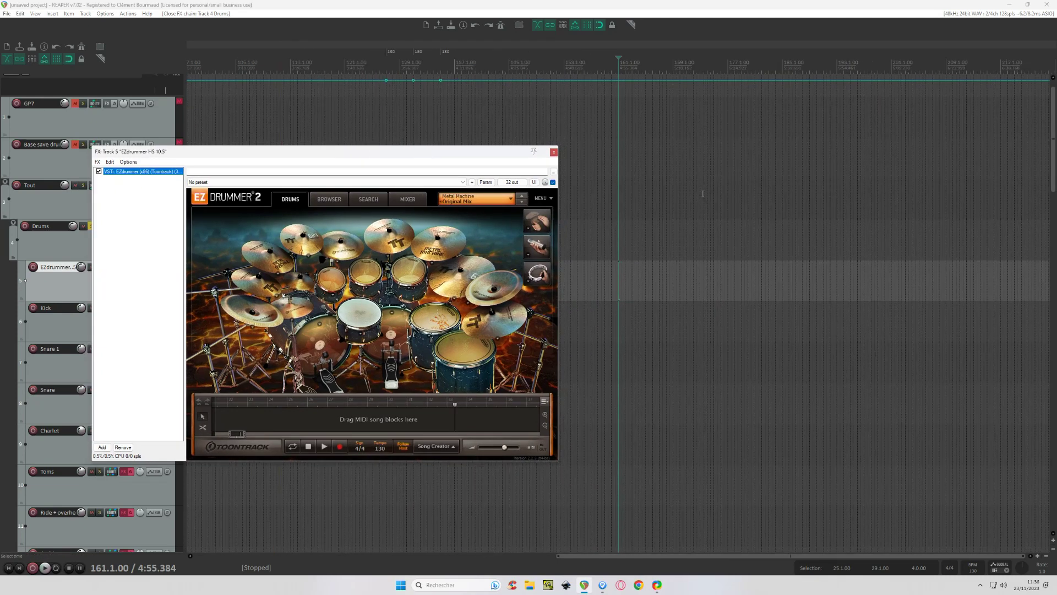
scroll(883, 104, "up", 1)
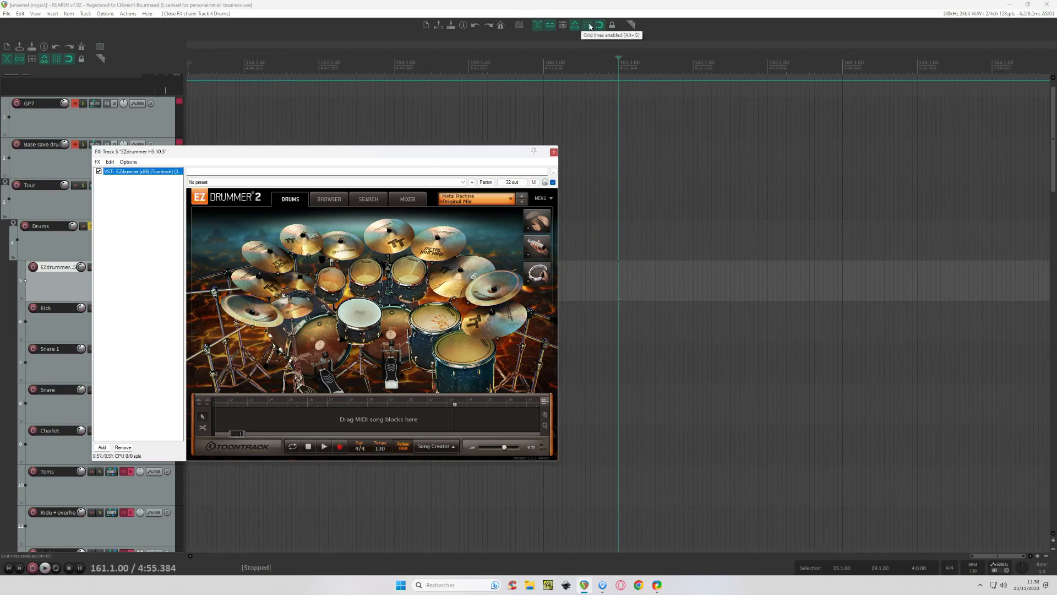
Switch to Guitar Pro and examine the Drums track's tempos, time signatures and repeats from Intro-Clean through Couplet
mouse_move(603, 584)
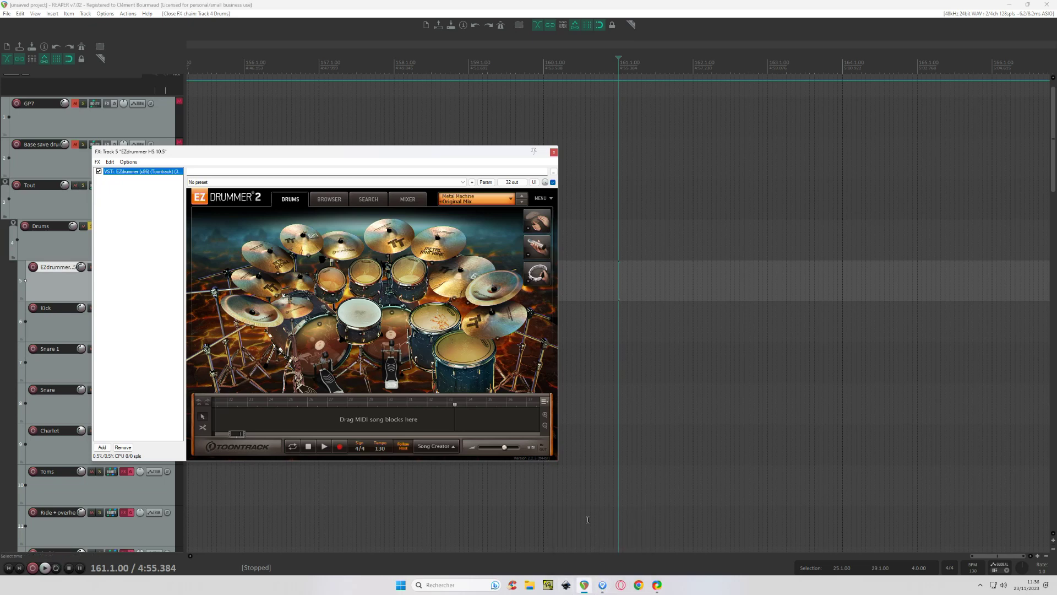
left_click(603, 587)
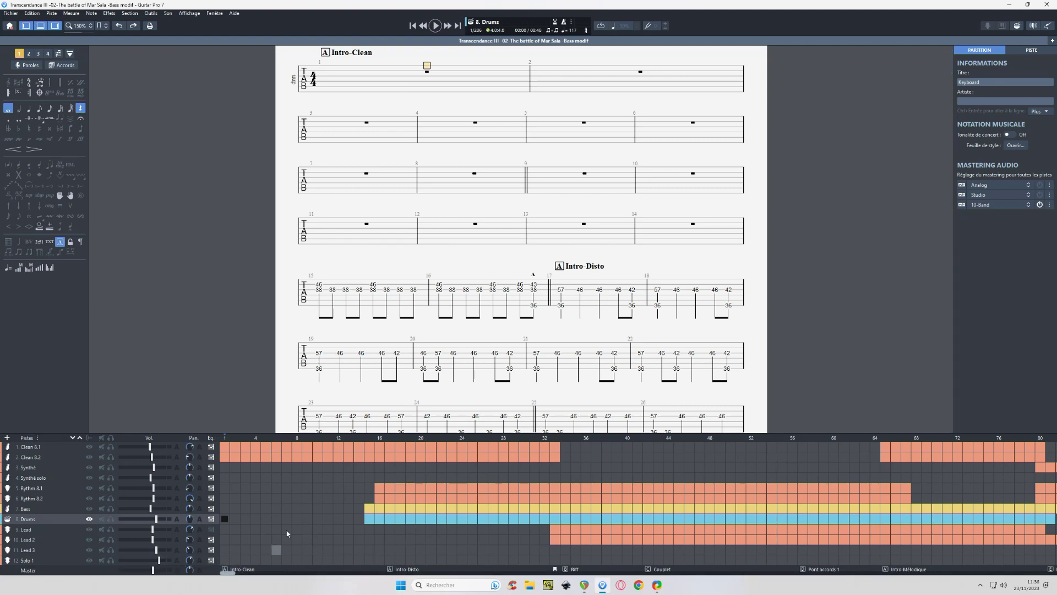
left_click(369, 521)
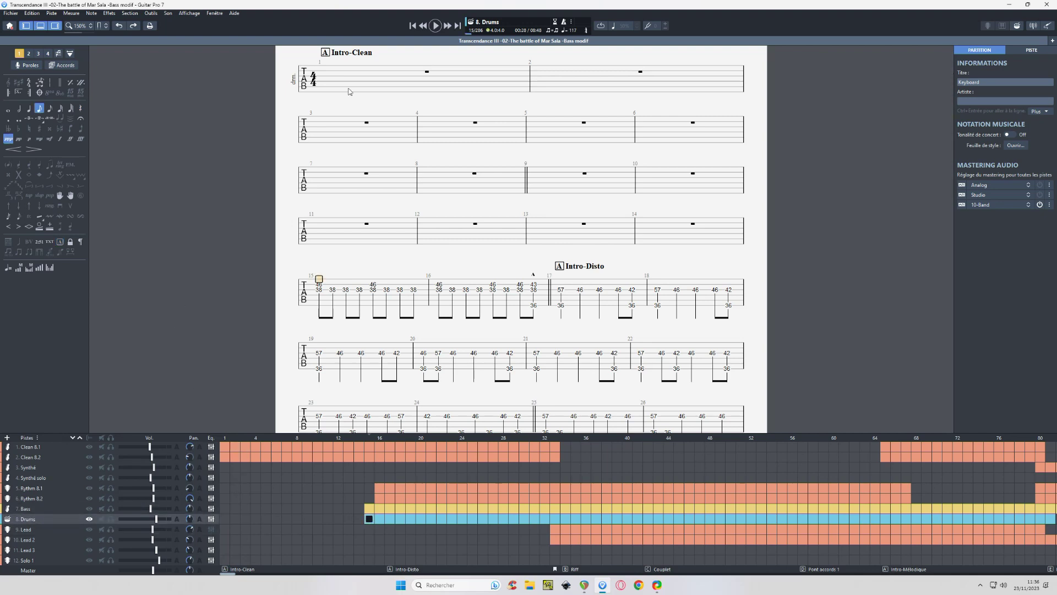
scroll(392, 142, "up", 2)
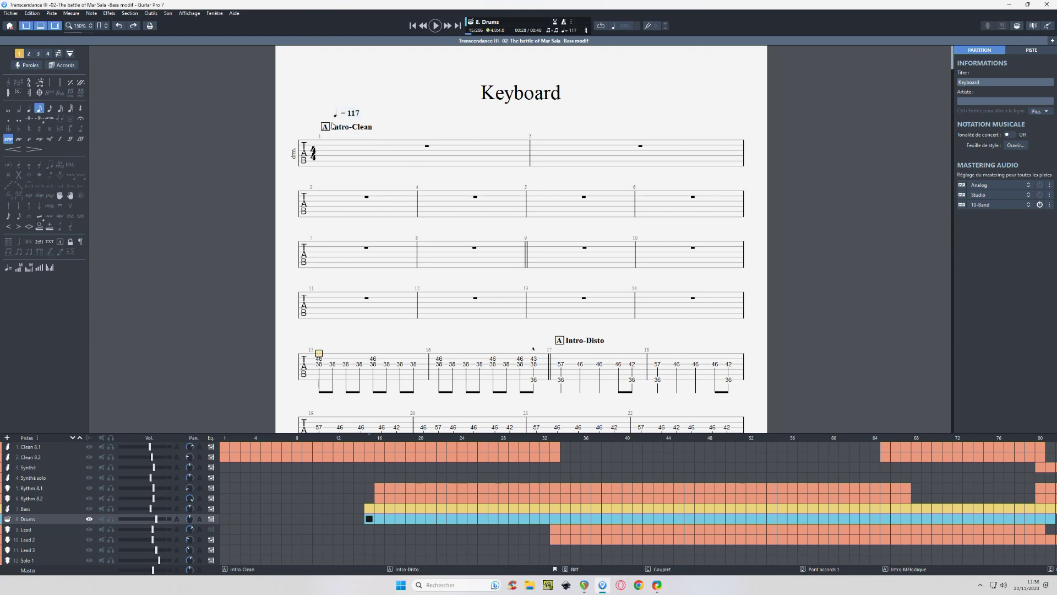
scroll(343, 302, "down", 10)
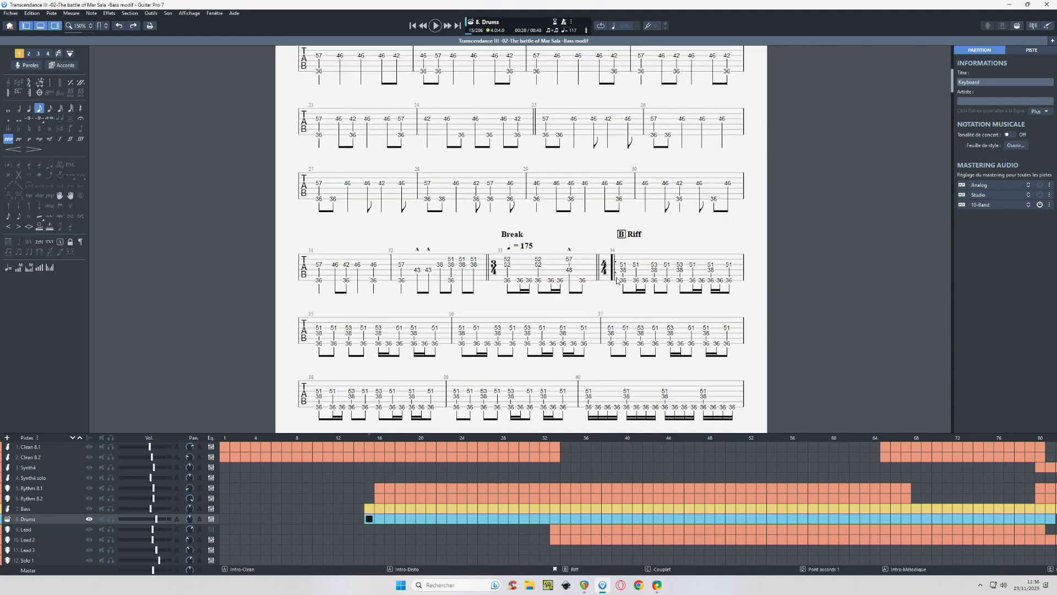
scroll(241, 296, "down", 5)
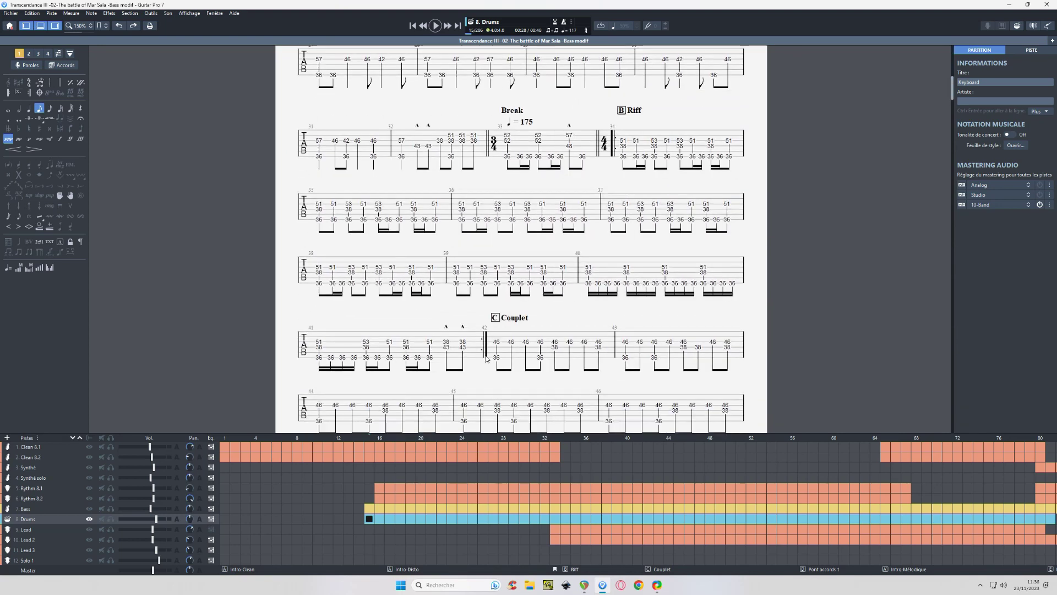
scroll(241, 296, "up", 8)
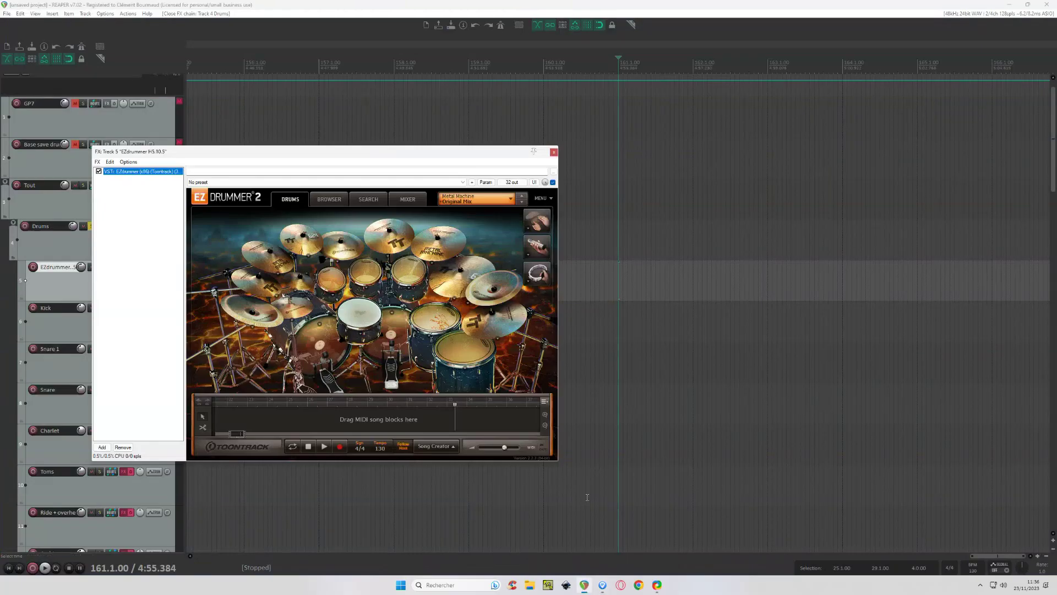
Return to REAPER and set the visible grid's line spacing to 1/4
left_click(584, 585)
scroll(644, 83, "up", 2)
right_click(585, 30)
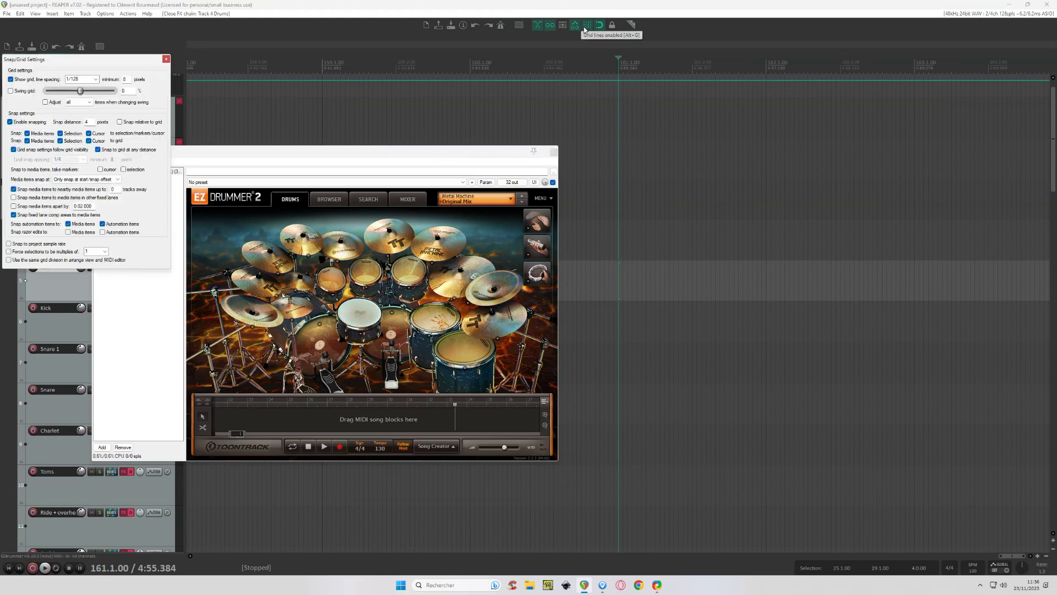
left_click(96, 80)
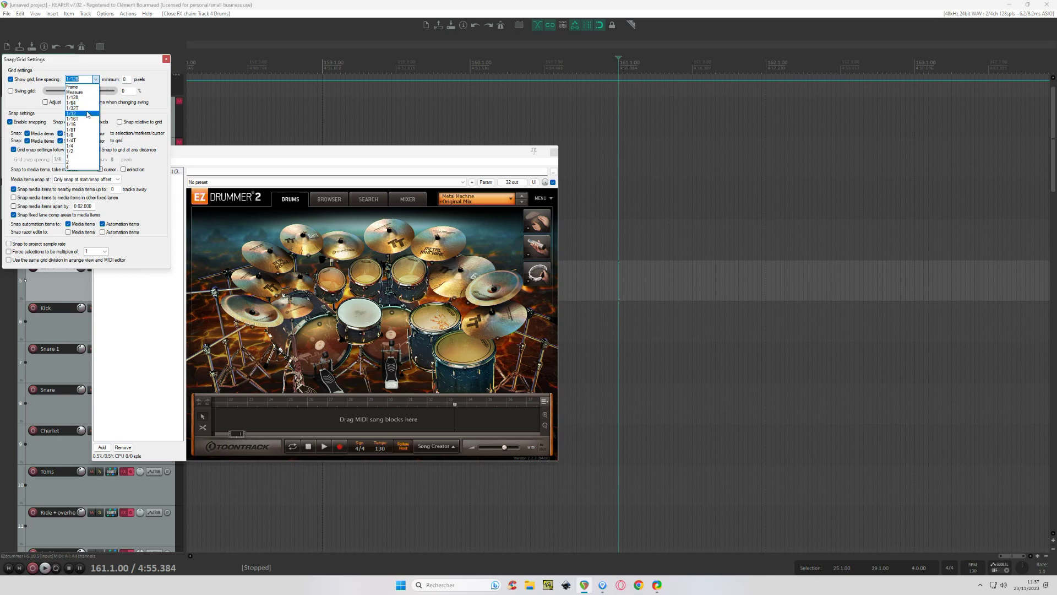
left_click(83, 146)
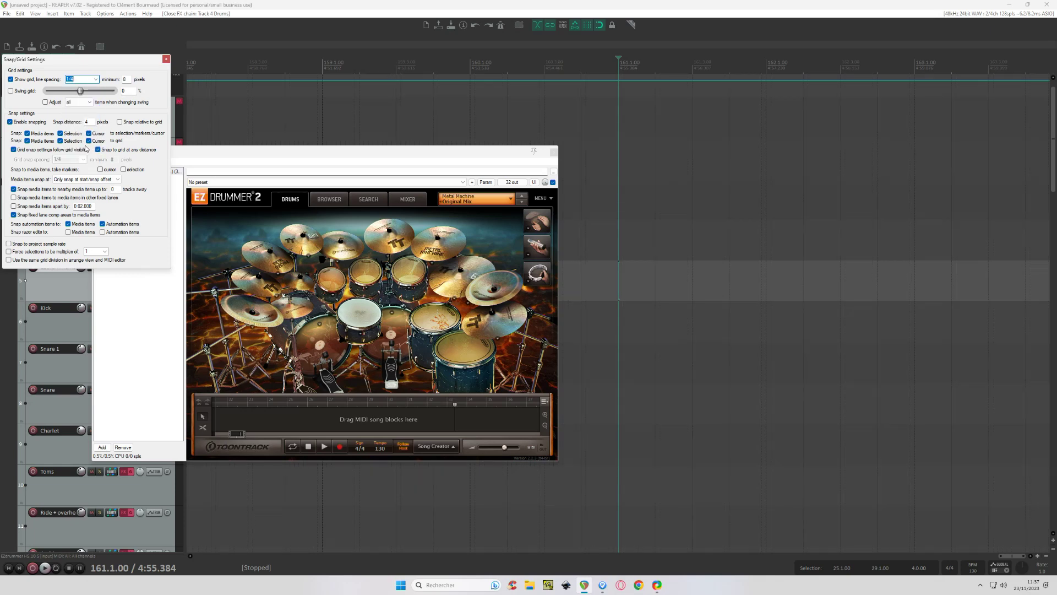
key("Escape")
Insert a 117 BPM tempo marker at measure 161, and place the edit cursor at measure 165
right_click(619, 70)
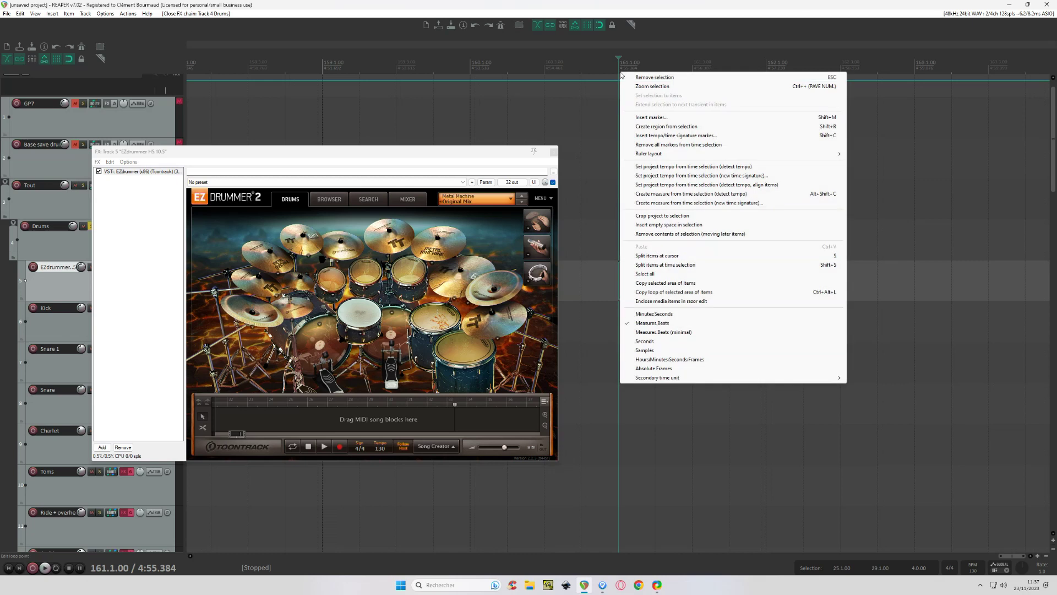
left_click(673, 135)
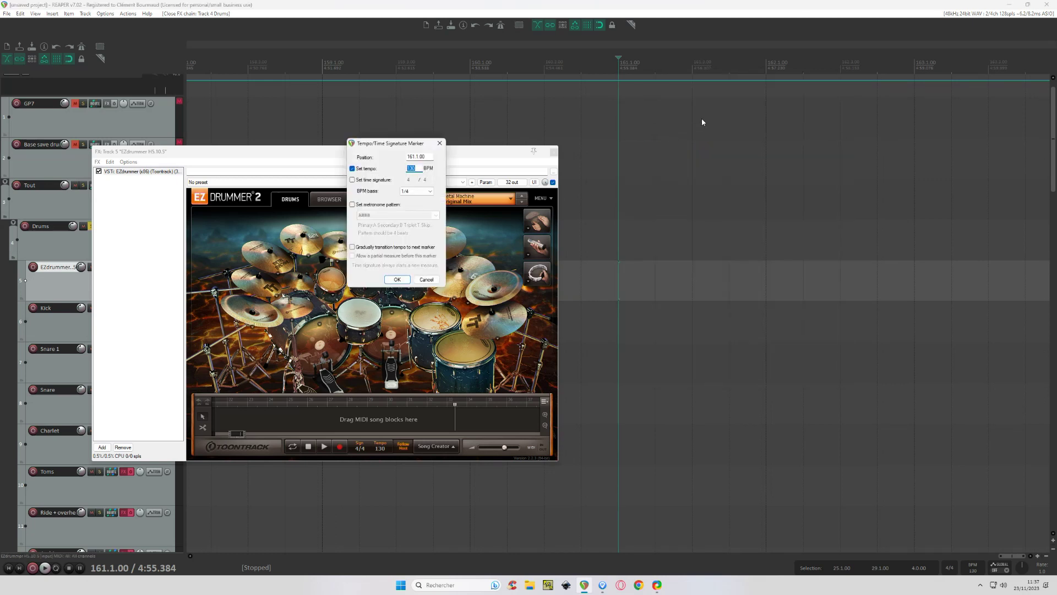
type("117")
key("Return")
scroll(748, 113, "down", 4)
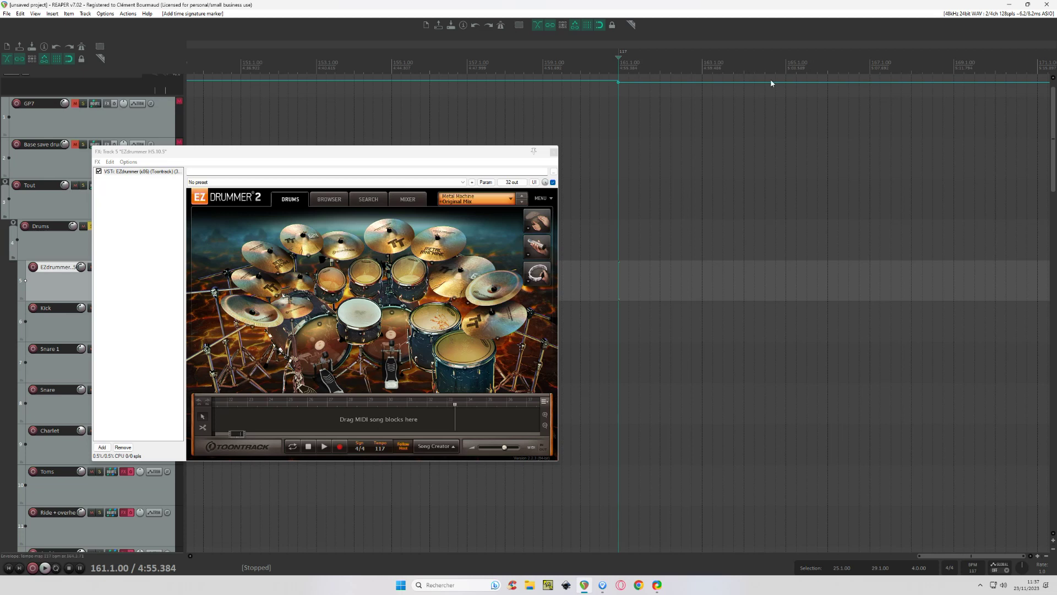
left_click(787, 64)
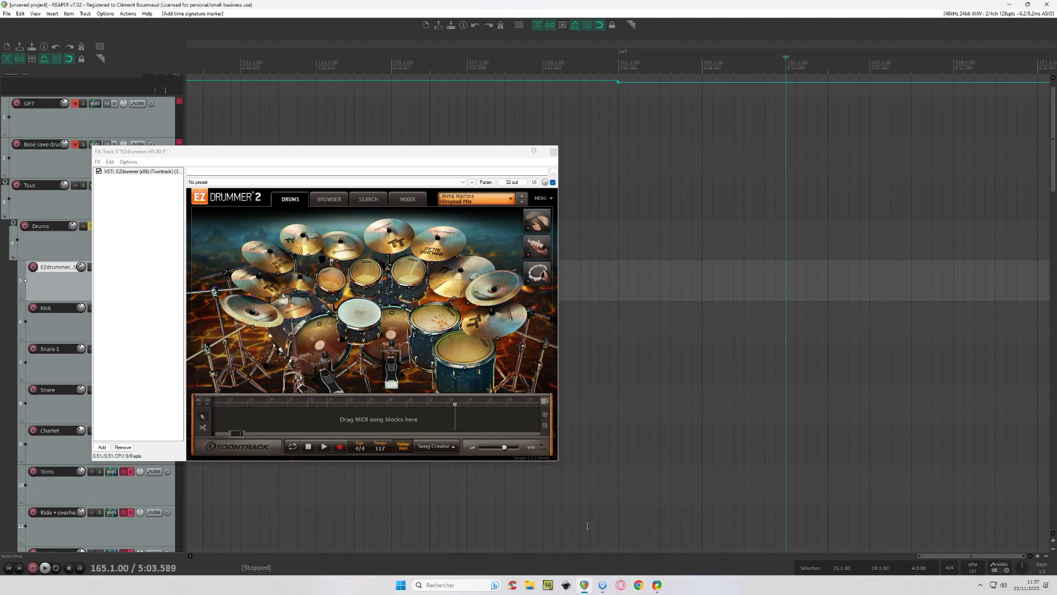
Switch to Guitar Pro and export the song as MIDI to the Desktop, adding "Exemple pour reaper" to the file name
left_click(603, 584)
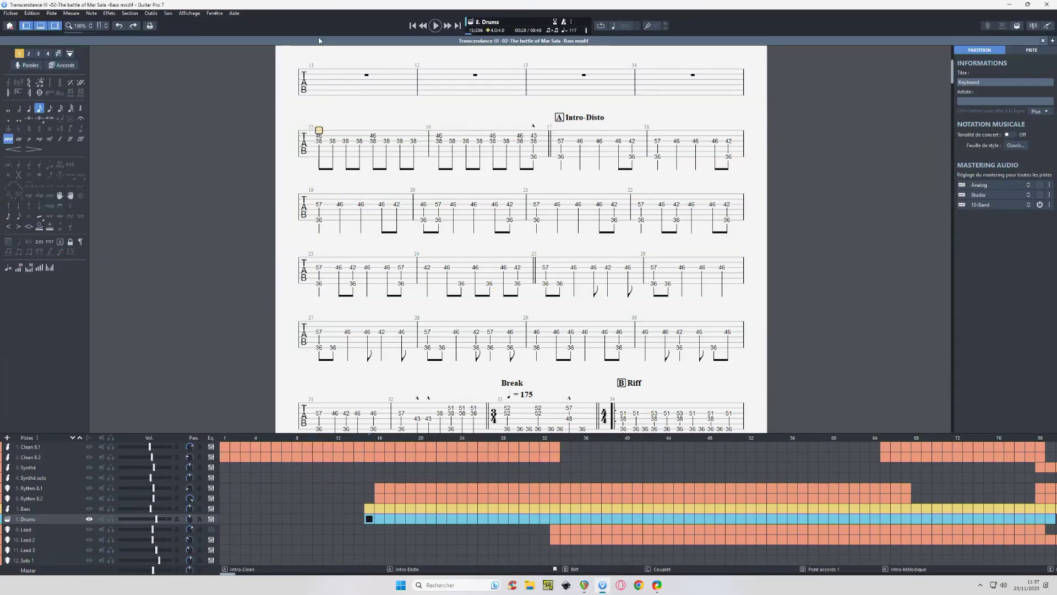
left_click(7, 13)
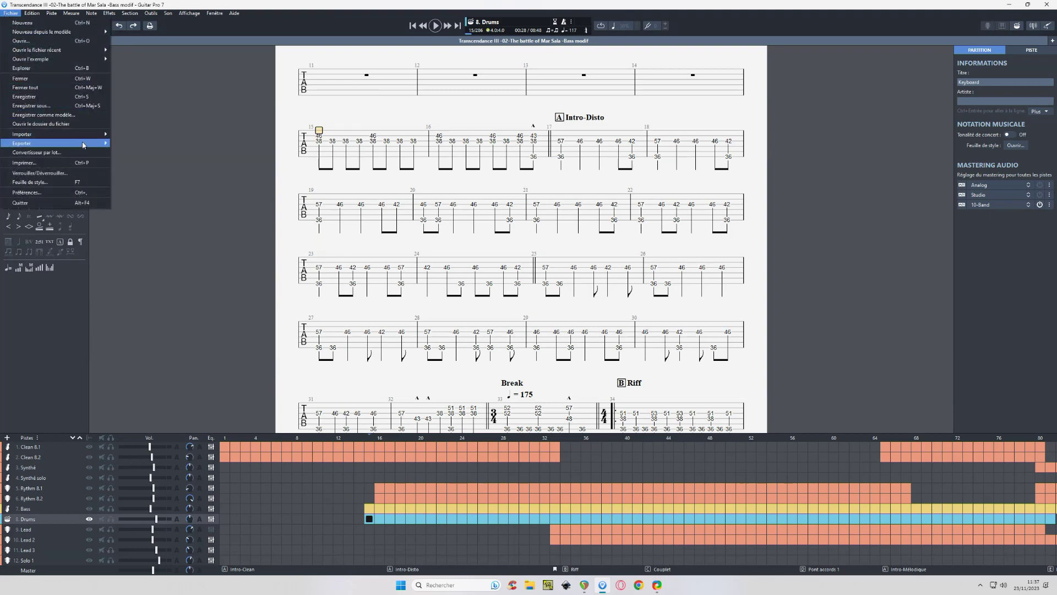
mouse_move(84, 145)
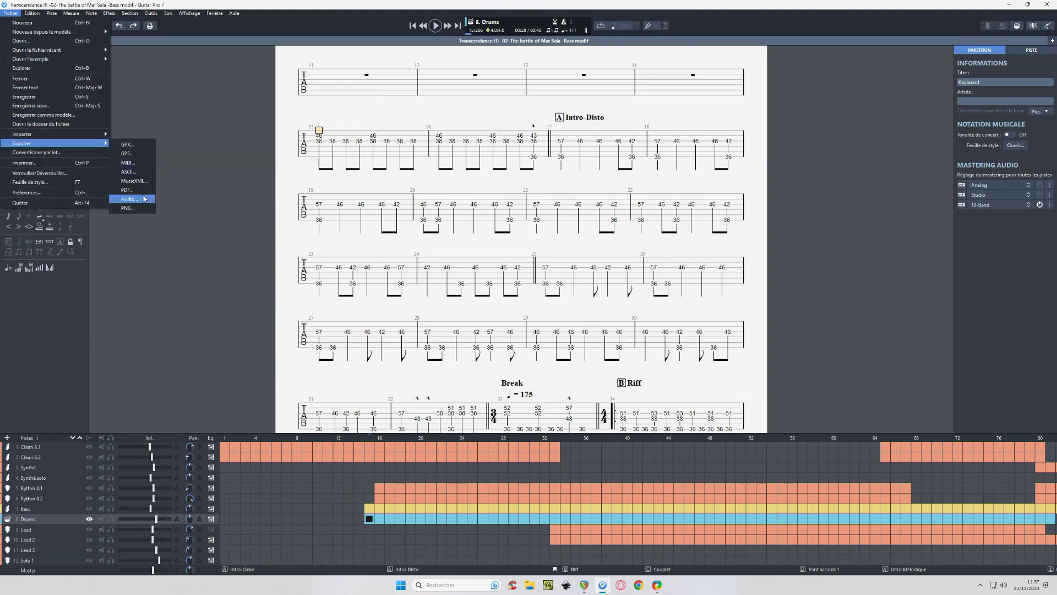
left_click(146, 167)
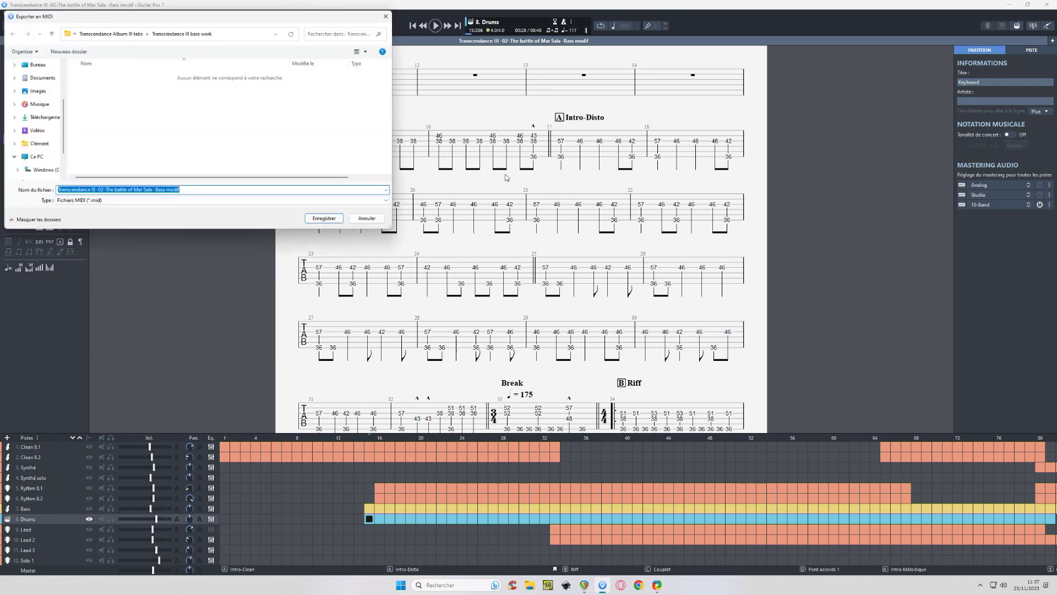
left_click(35, 67)
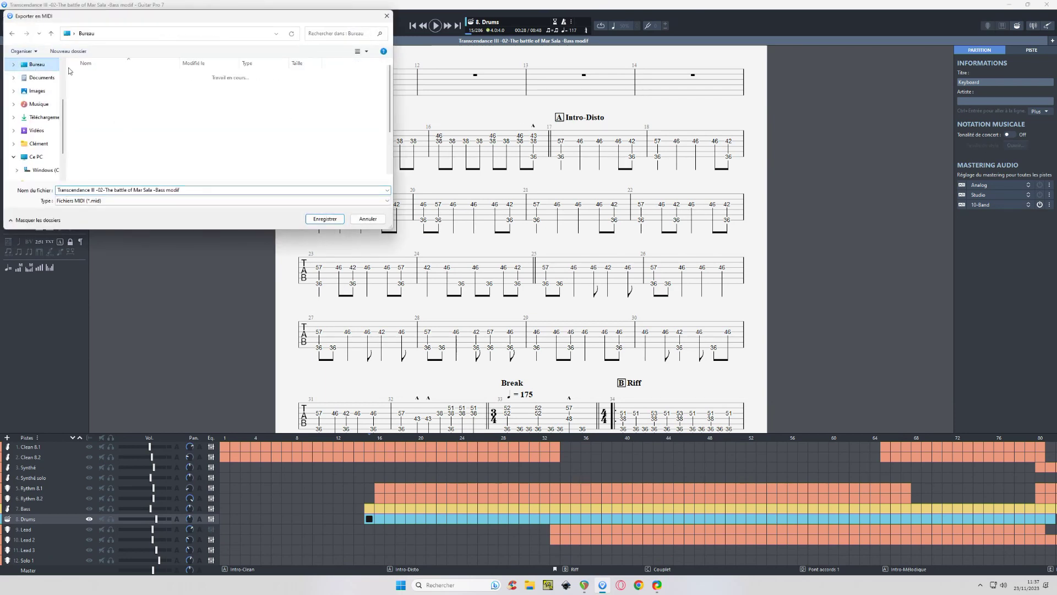
left_click(223, 190)
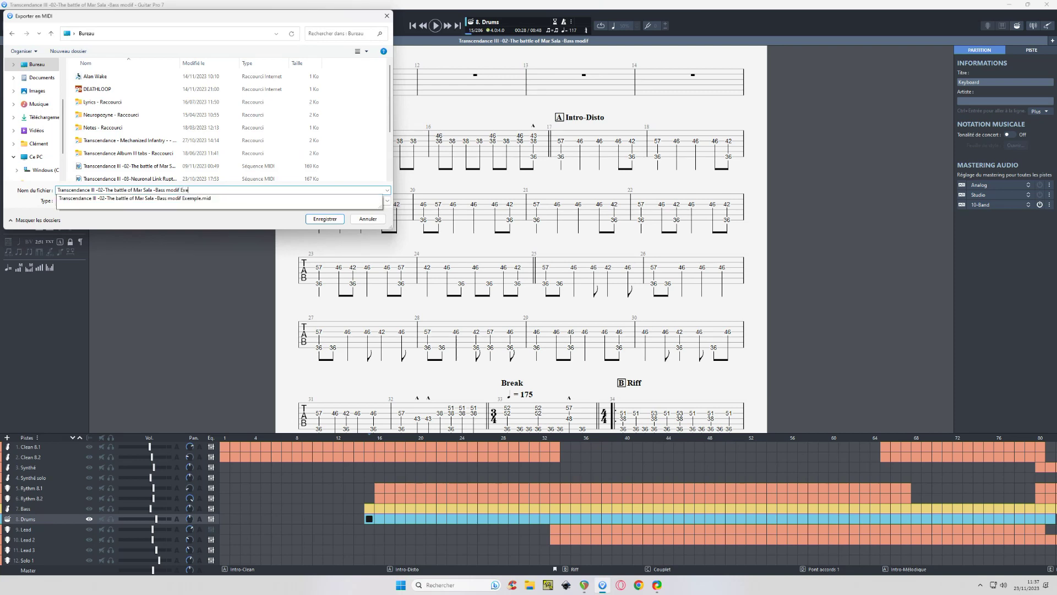
left_click(228, 190)
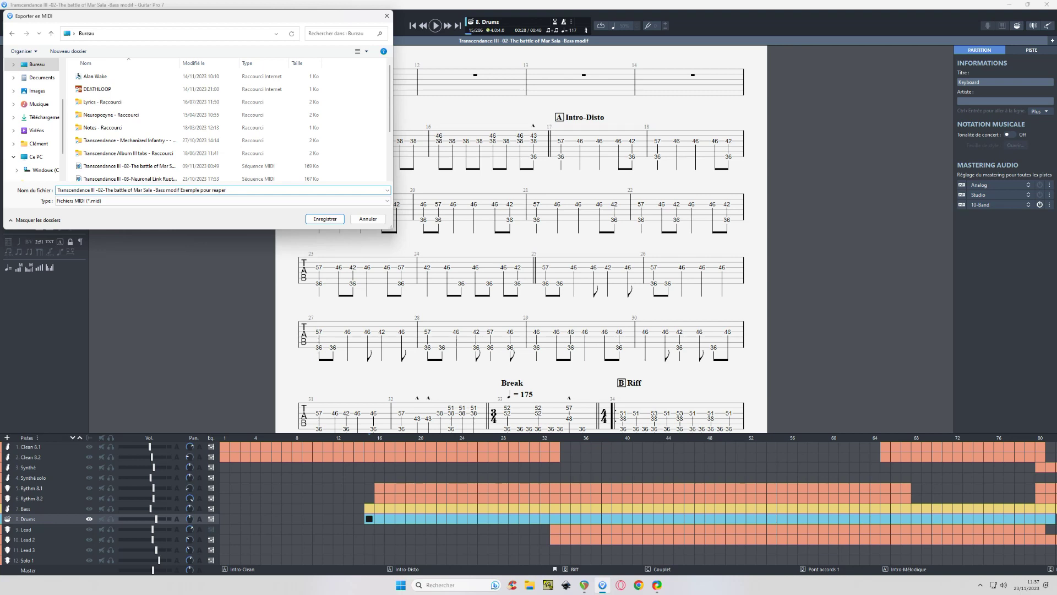
key("Return")
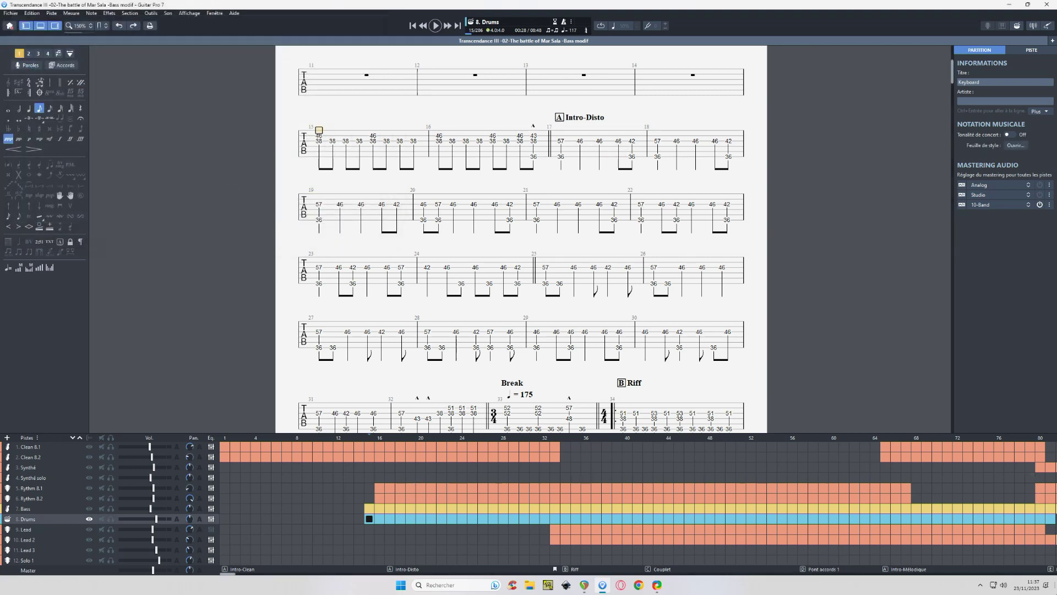
Bring the exported MIDI file from the desktop into REAPER at measure 165, expanding its 12 tracks and importing its tempo map
left_click(1055, 585)
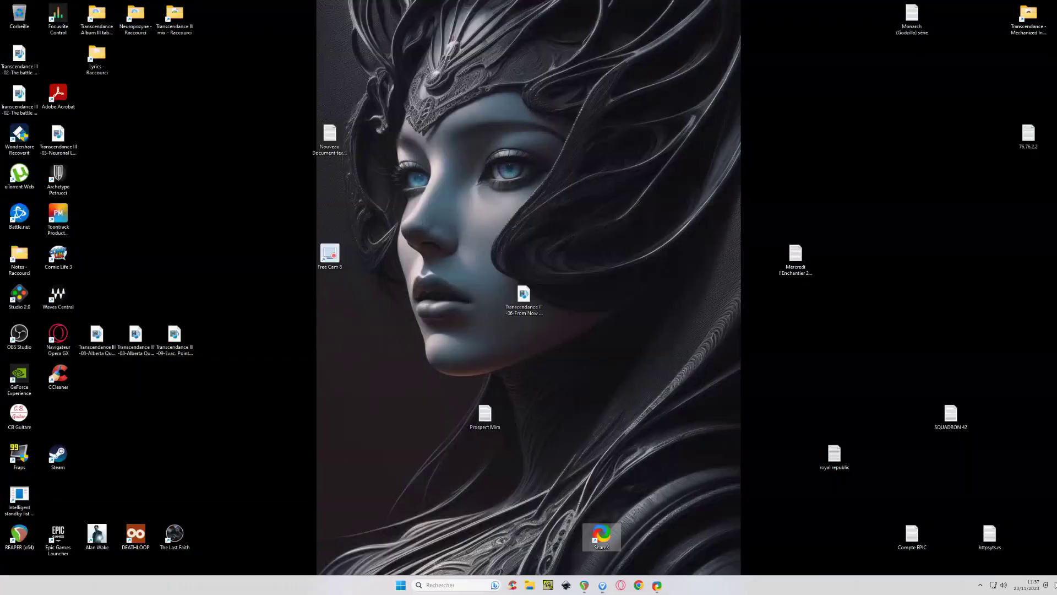
left_click(14, 64)
left_click_drag(18, 53, 788, 236)
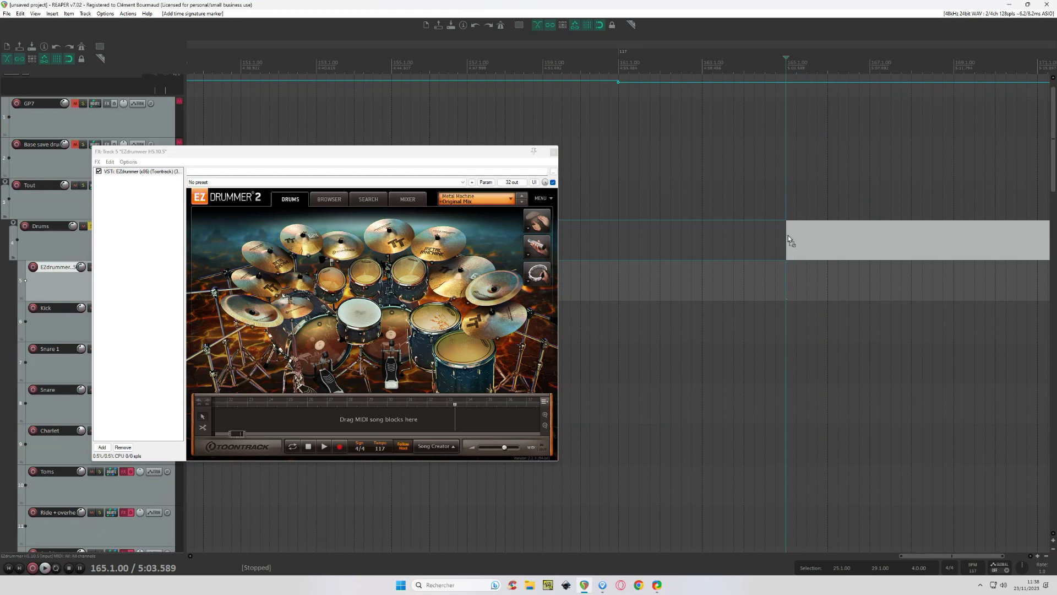
left_click_drag(788, 236, 788, 235)
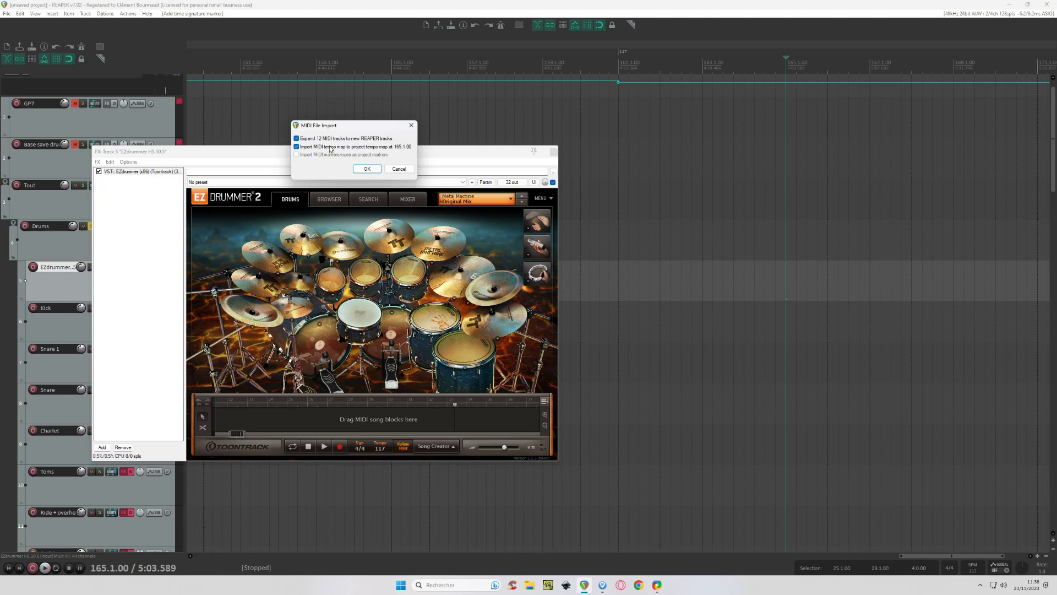
left_click(368, 169)
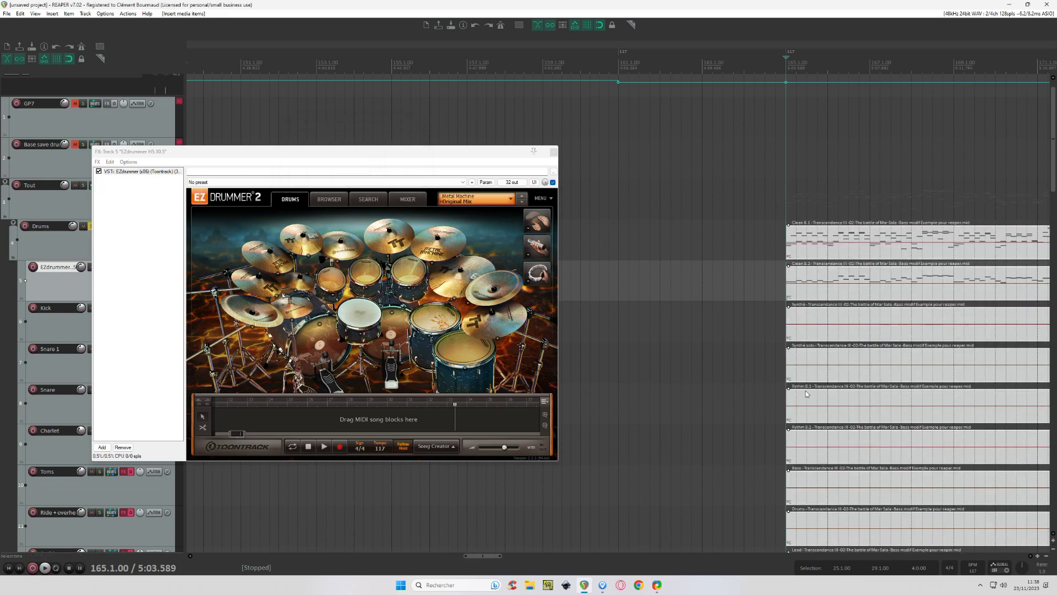
Exclude the imported Drums item from the selection and delete all the other imported MIDI items
scroll(806, 358, "down", 2)
scroll(808, 381, "down", 2)
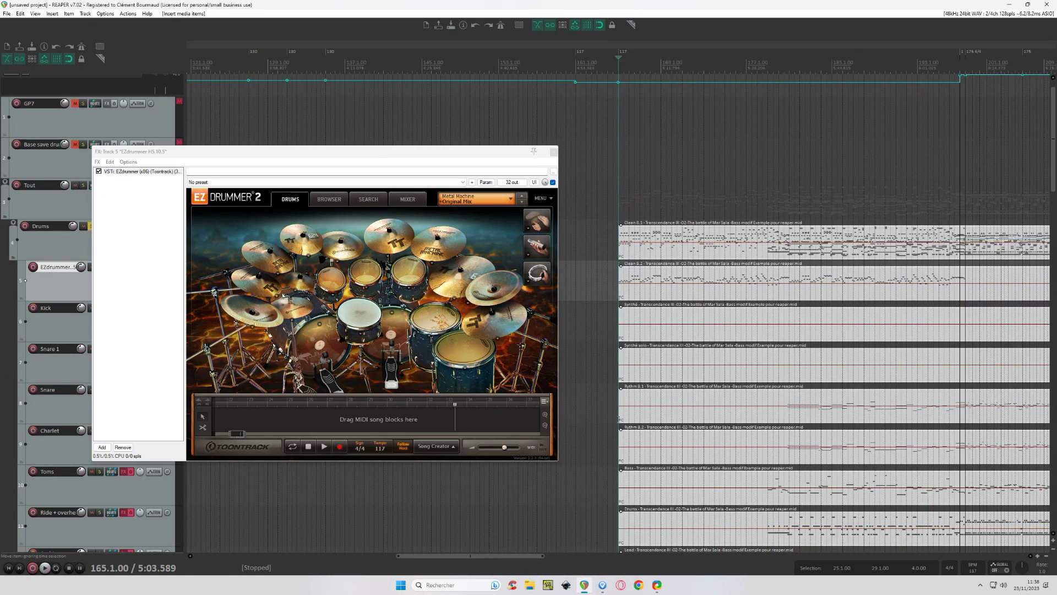
scroll(926, 287, "down", 4)
scroll(926, 286, "down", 2)
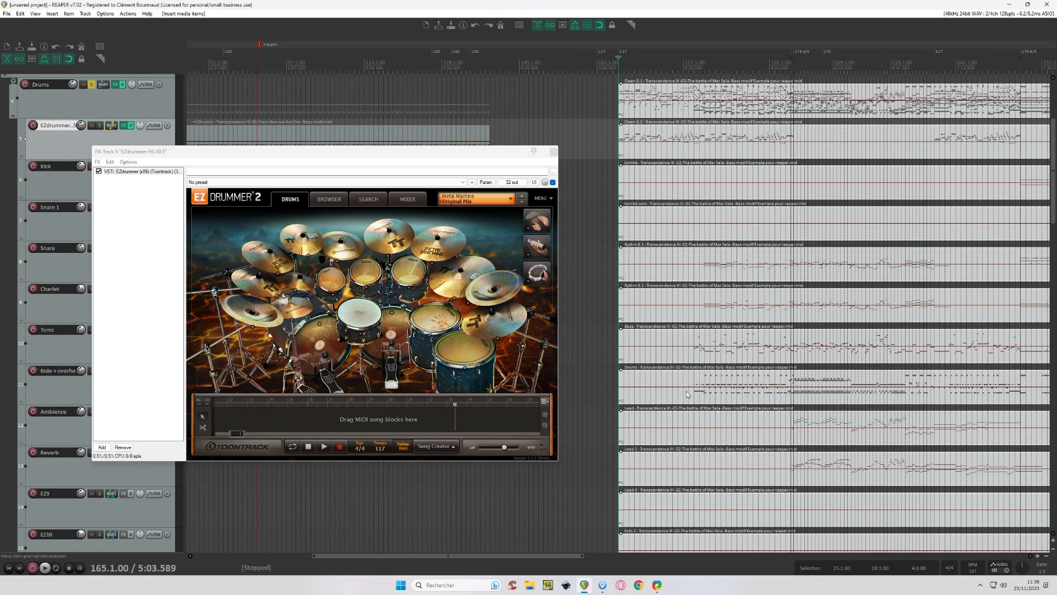
scroll(927, 286, "down", 1)
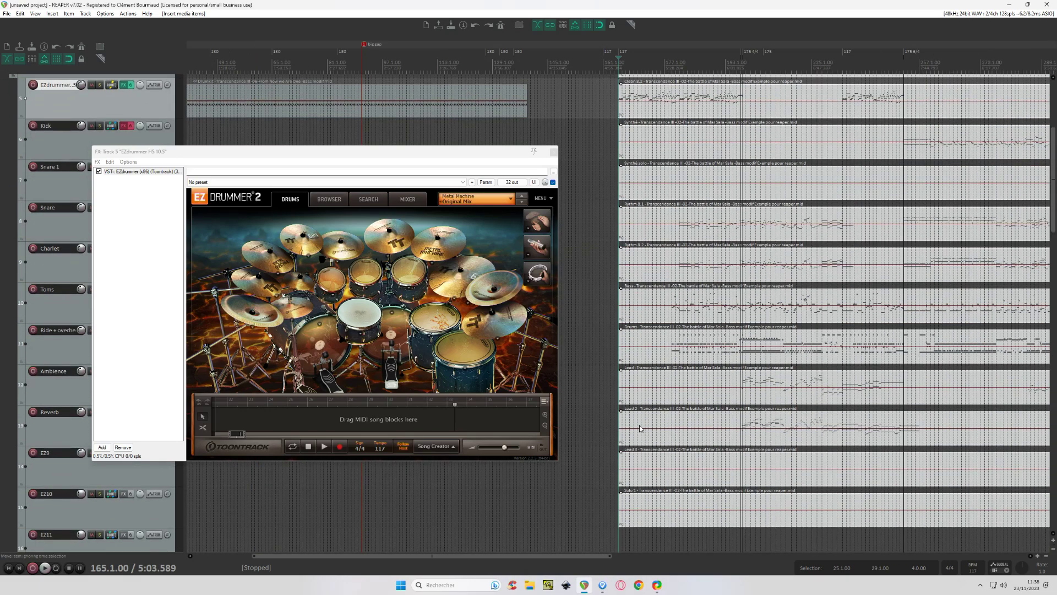
scroll(634, 275, "up", 1)
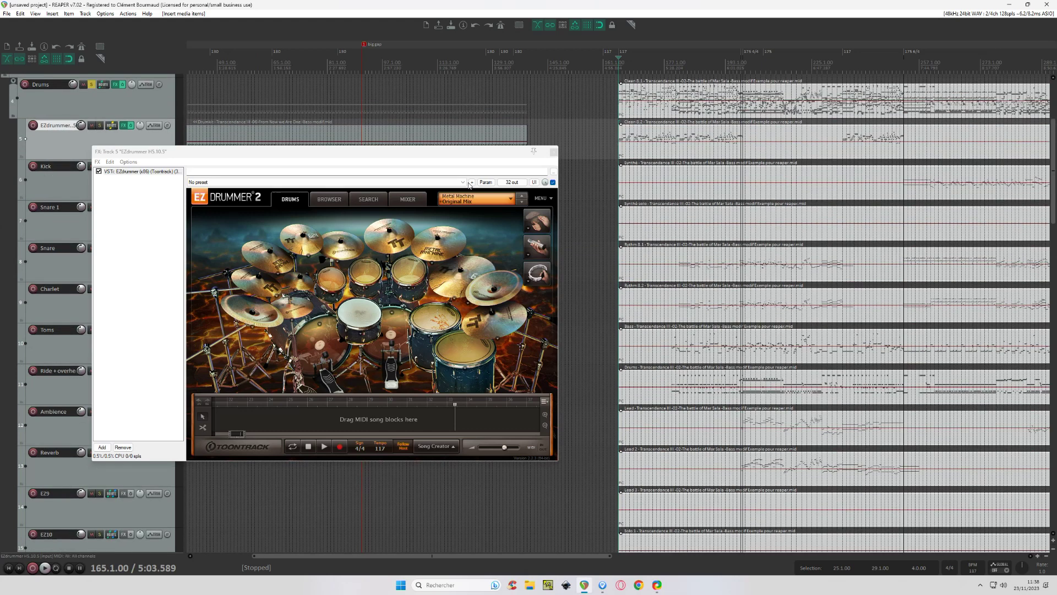
scroll(856, 321, "down", 3)
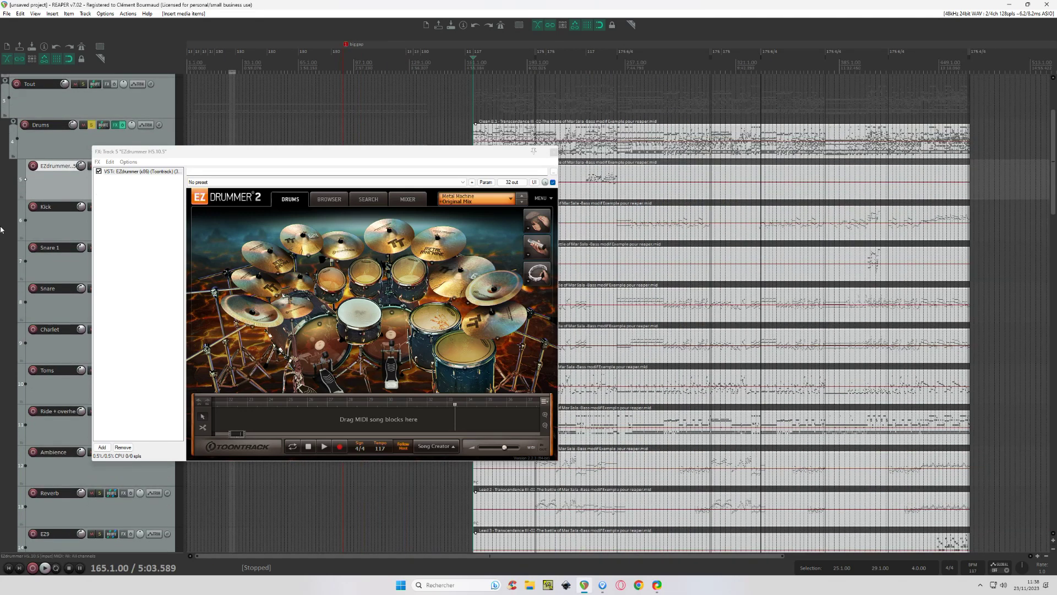
scroll(989, 383, "up", 3)
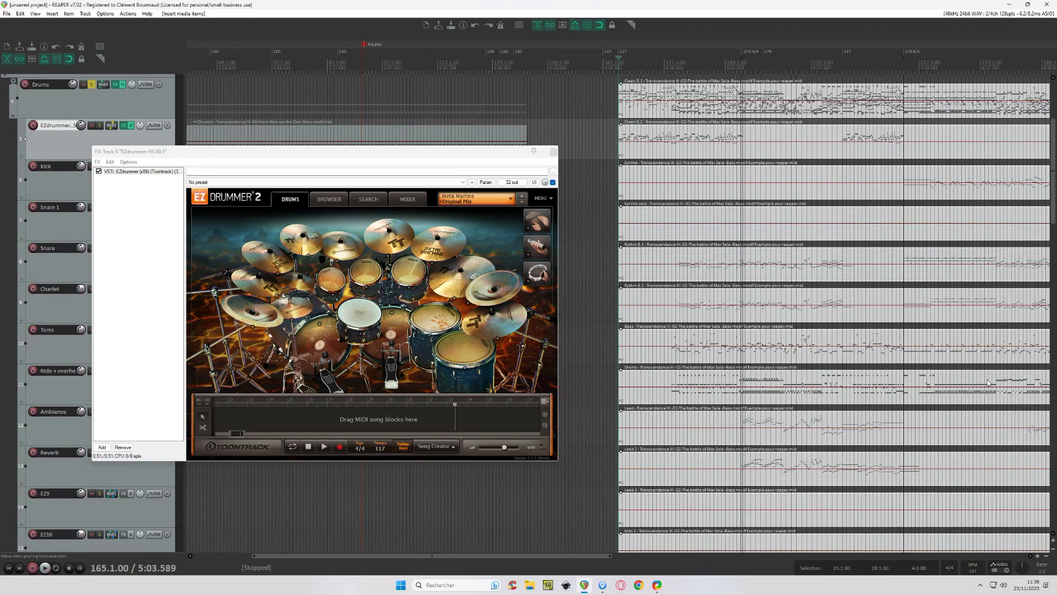
left_click(661, 392)
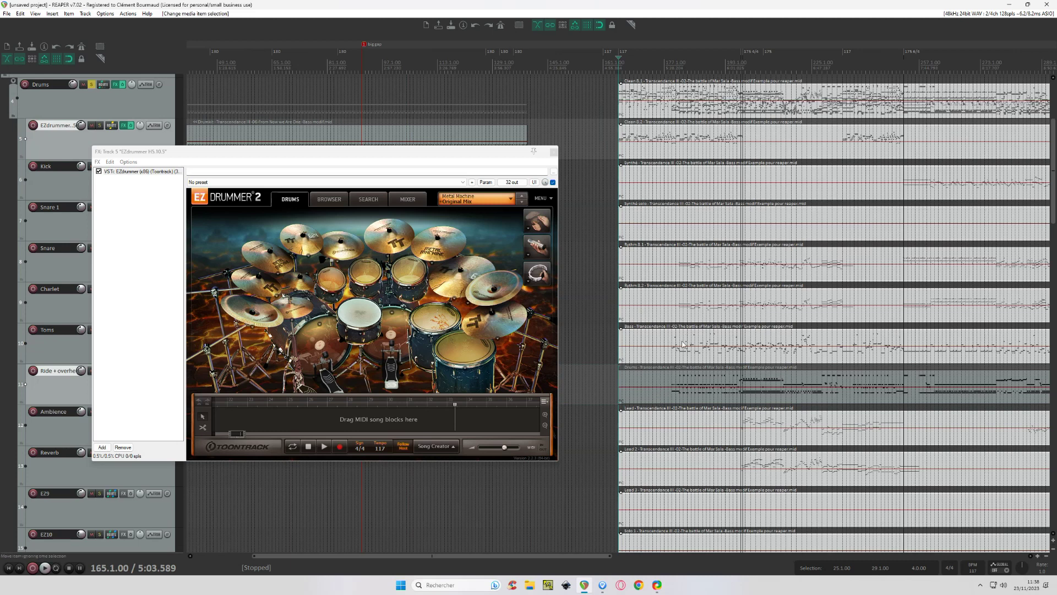
key("Delete")
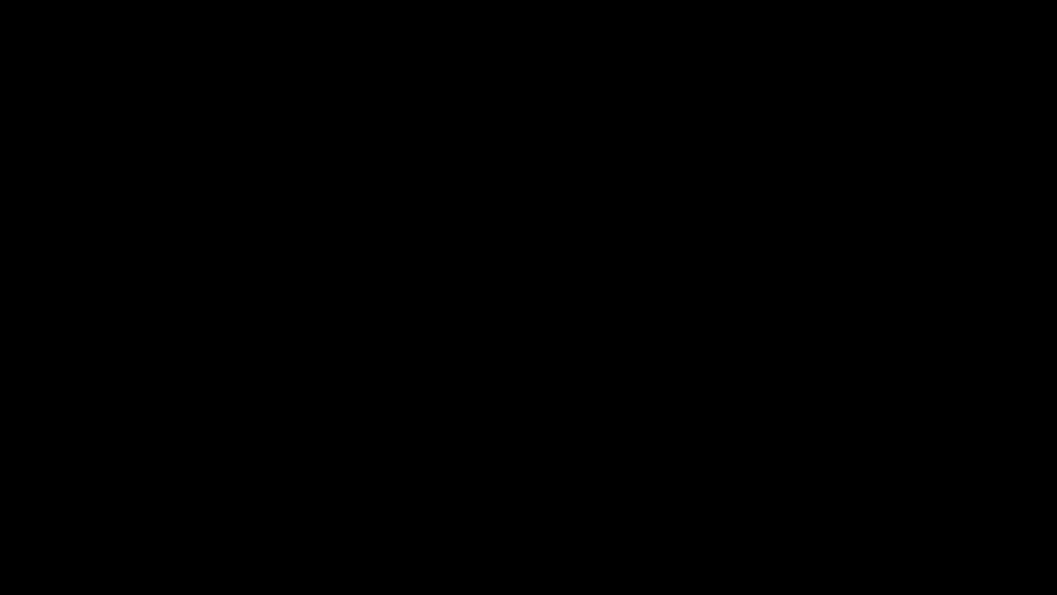
Open EZdrummer on its track, move its window below the tempo envelope, and review the Metal Machine mix presets
scroll(698, 305, "down", 3)
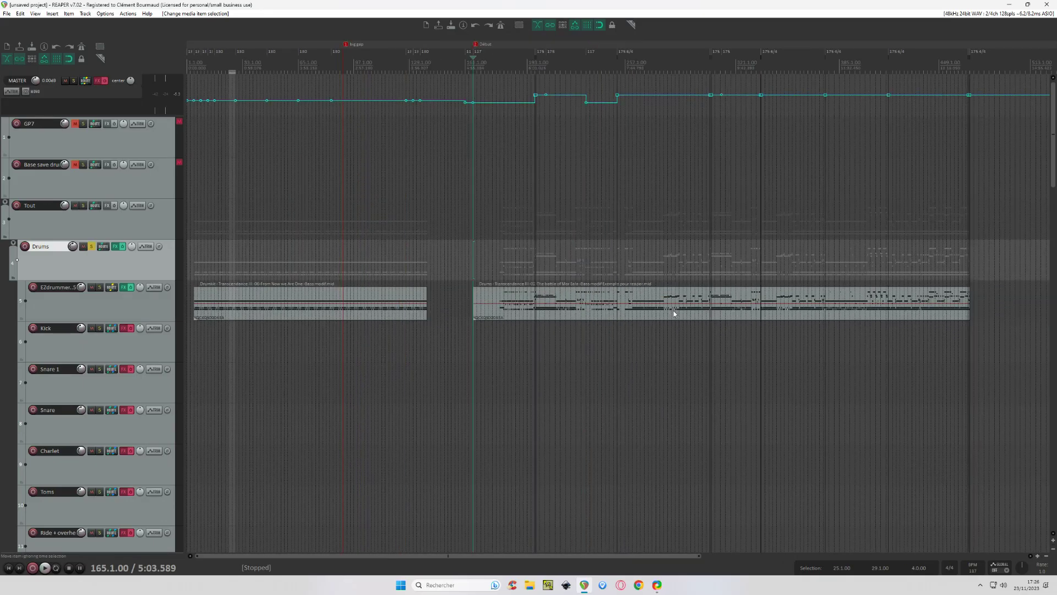
scroll(630, 320, "up", 1)
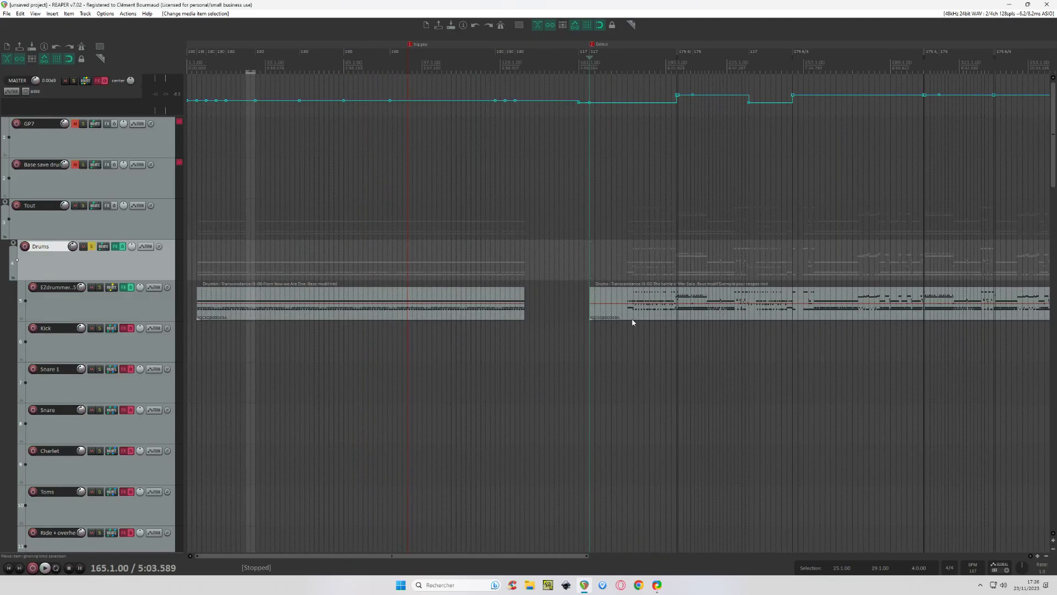
scroll(633, 321, "up", 2)
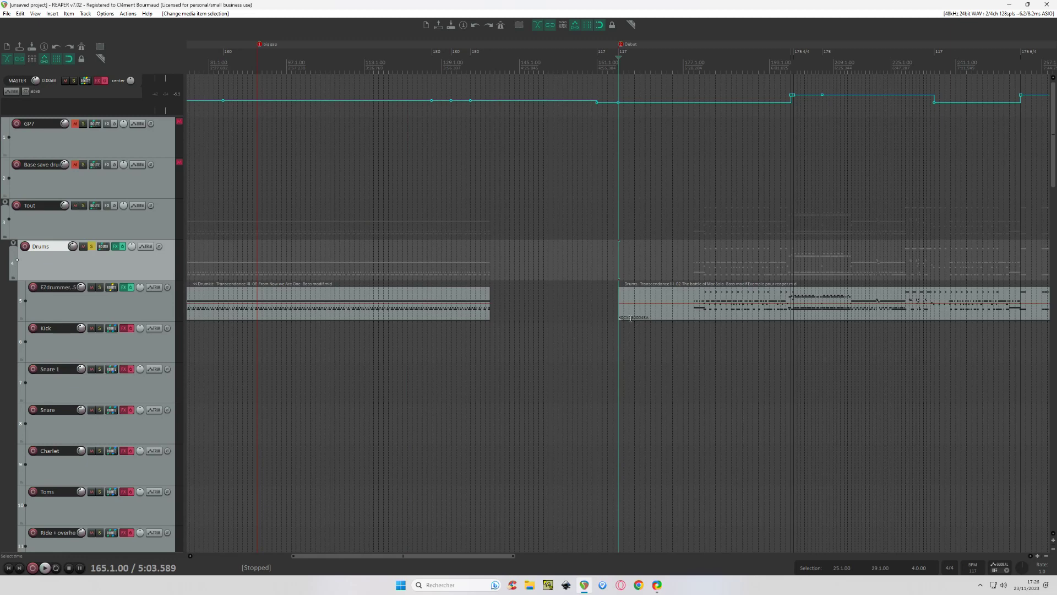
scroll(630, 318, "up", 3)
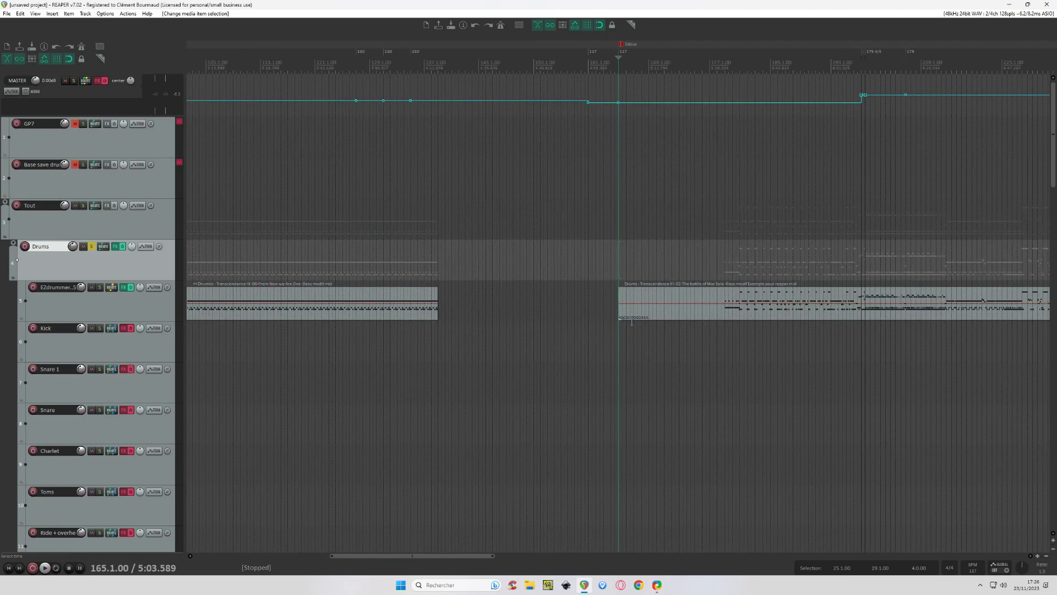
left_click(123, 286)
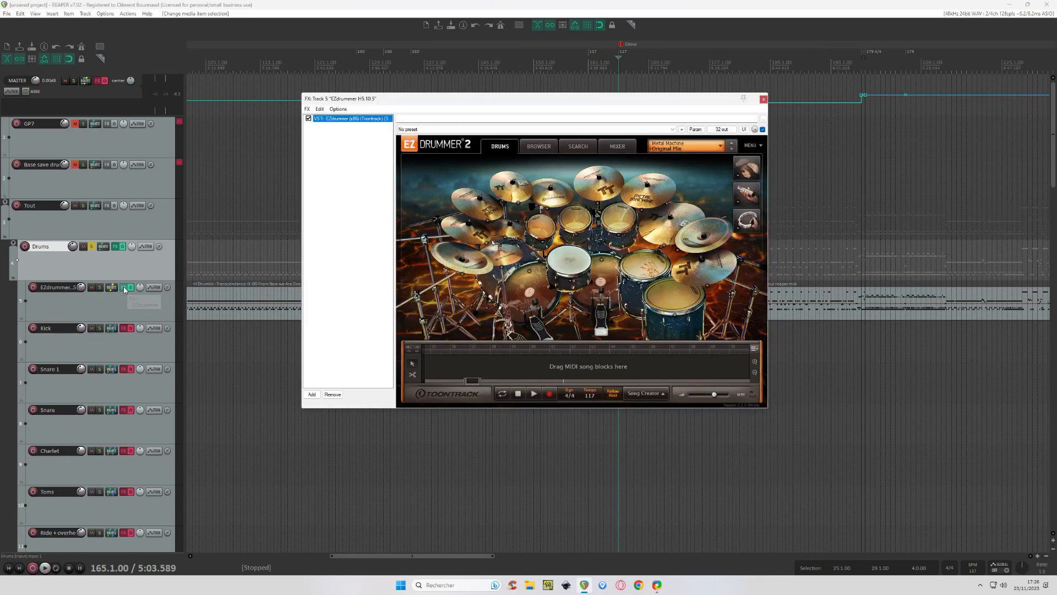
left_click_drag(624, 104, 574, 209)
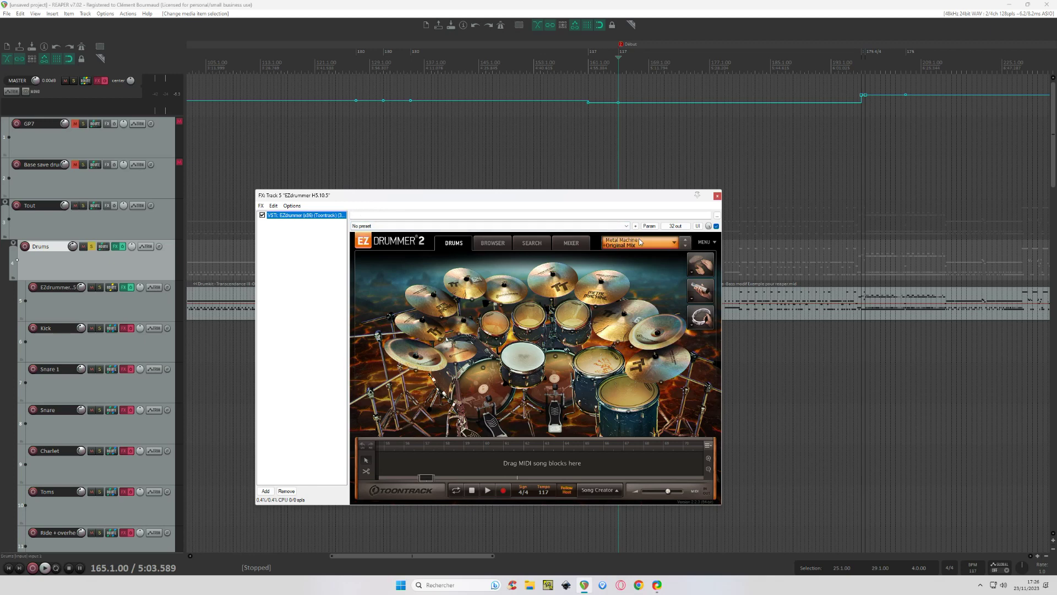
left_click(669, 244)
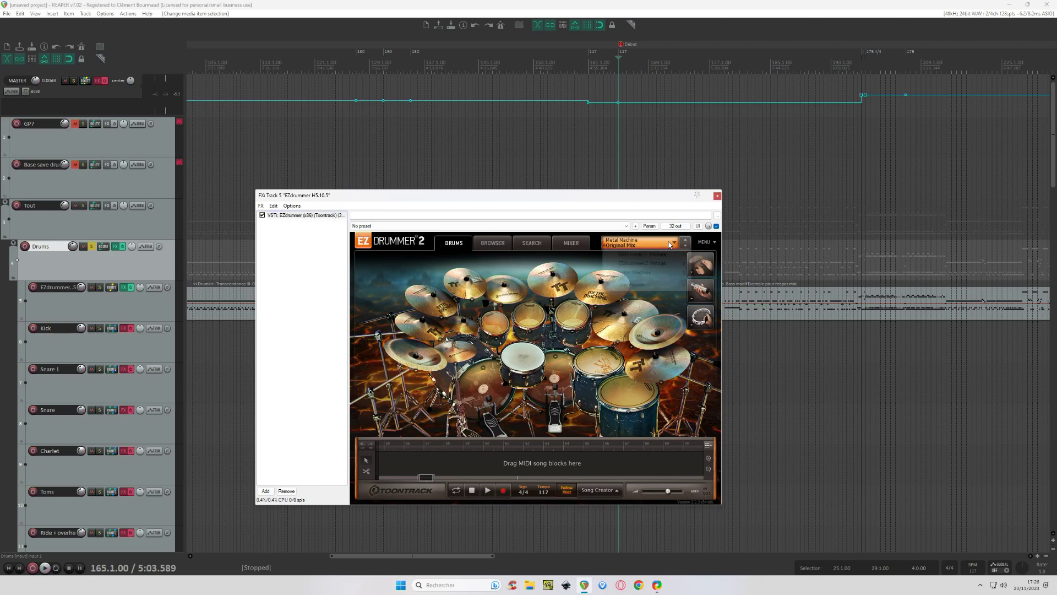
mouse_move(671, 273)
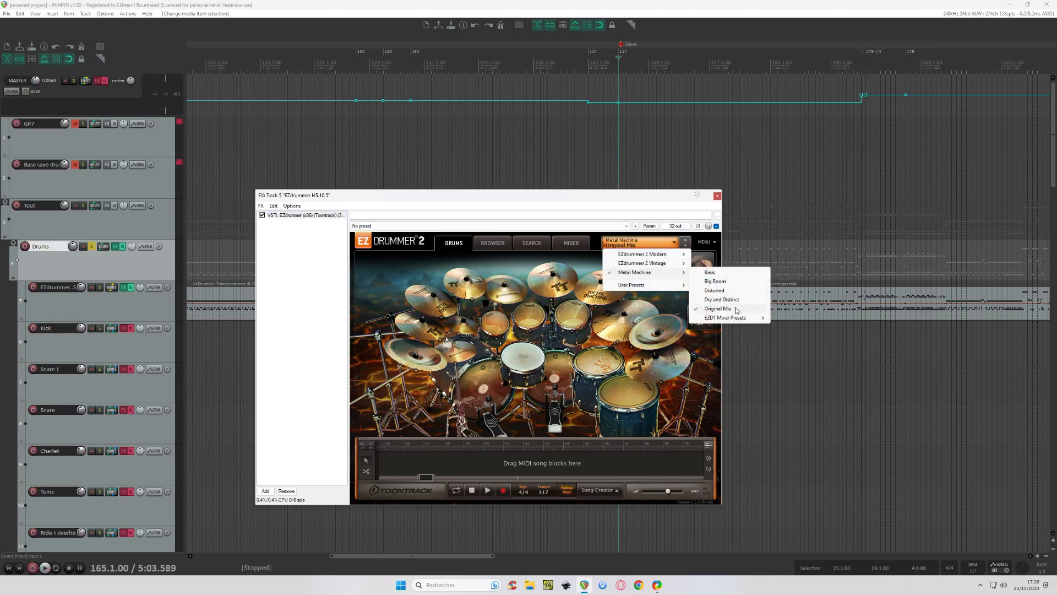
left_click(659, 197)
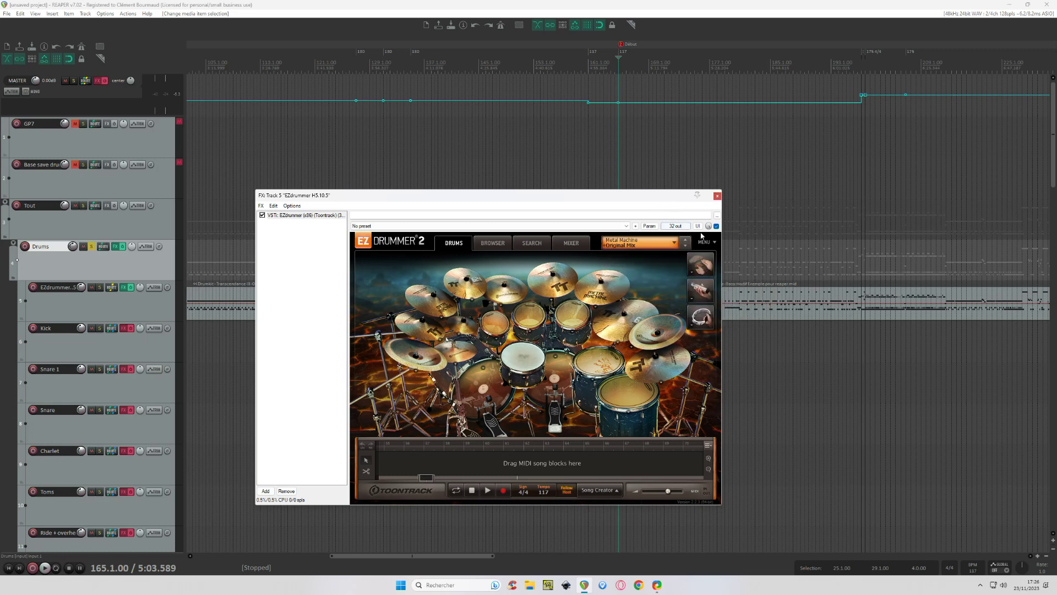
Review the Humanize options in EZdrummer's Sound Engine settings, and close the plugin window
left_click(714, 244)
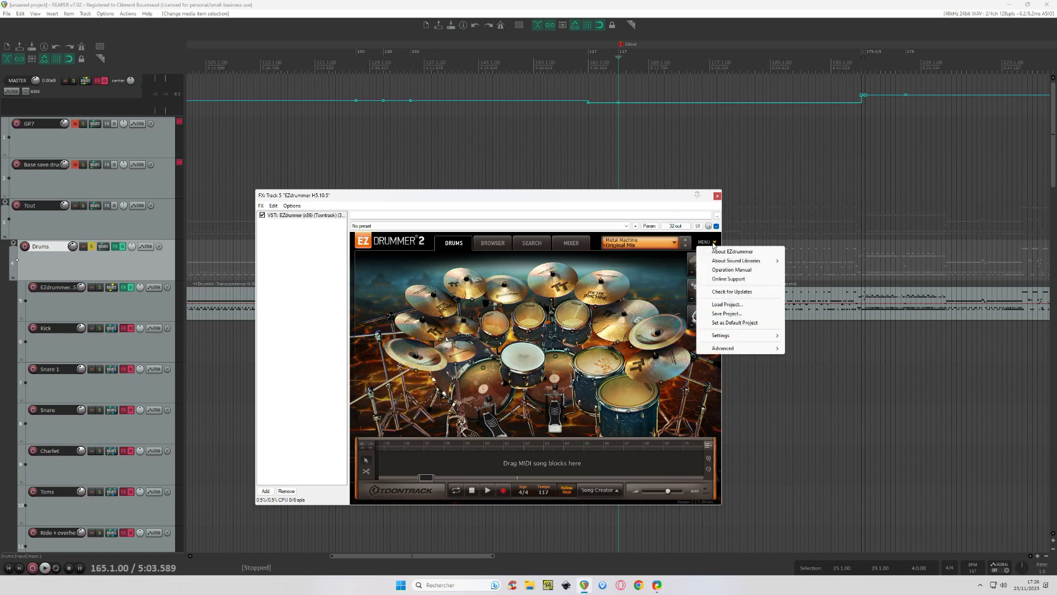
mouse_move(777, 337)
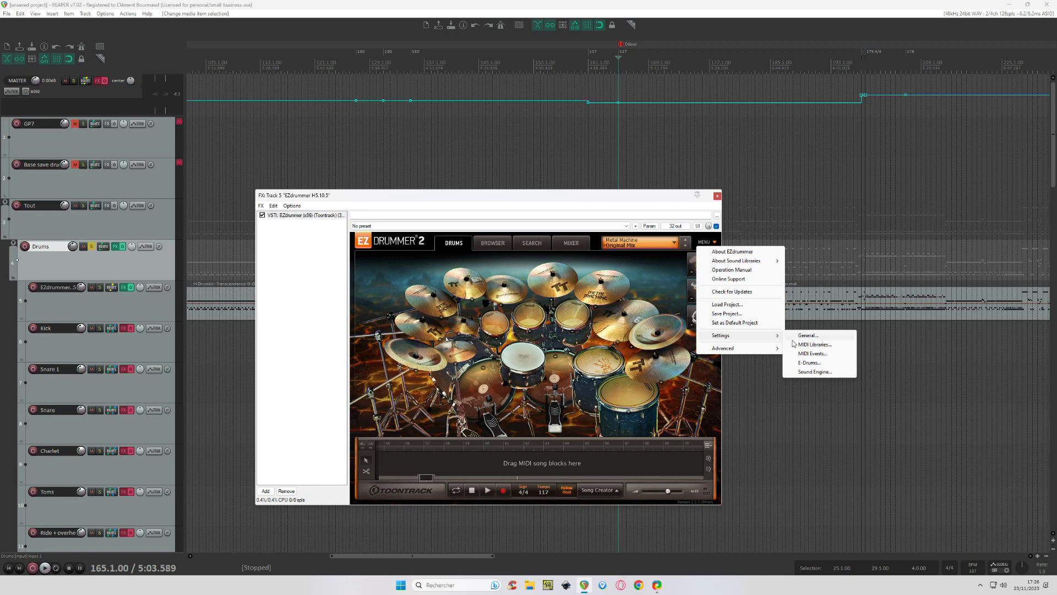
left_click(809, 372)
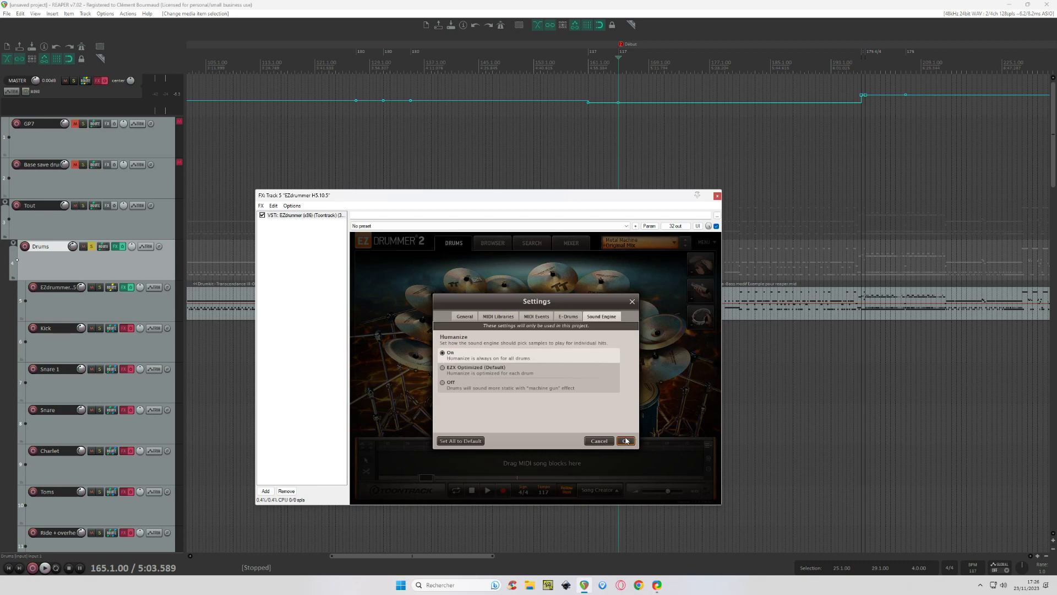
left_click(632, 301)
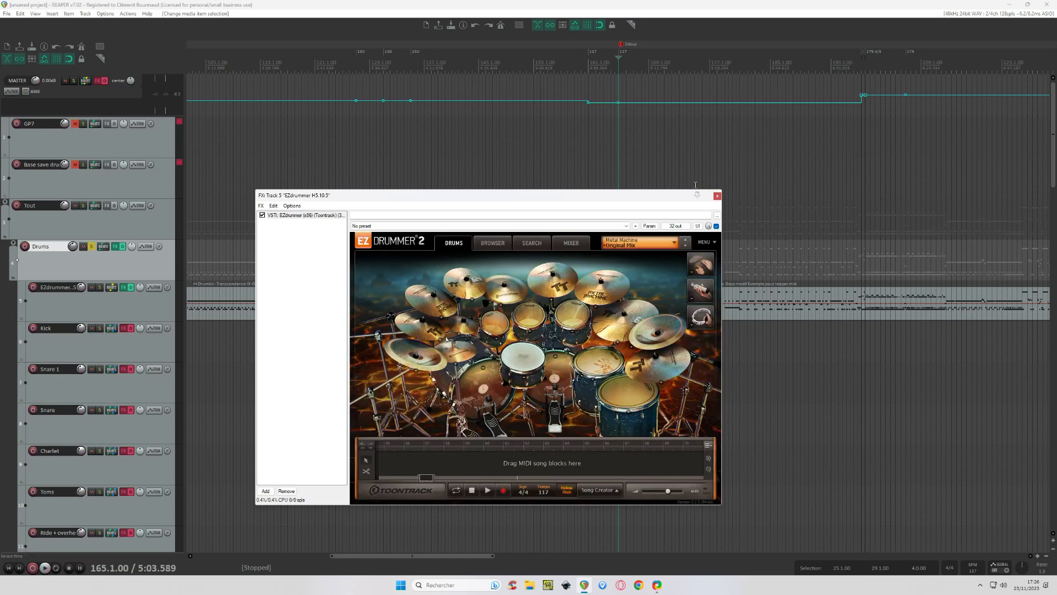
left_click(717, 196)
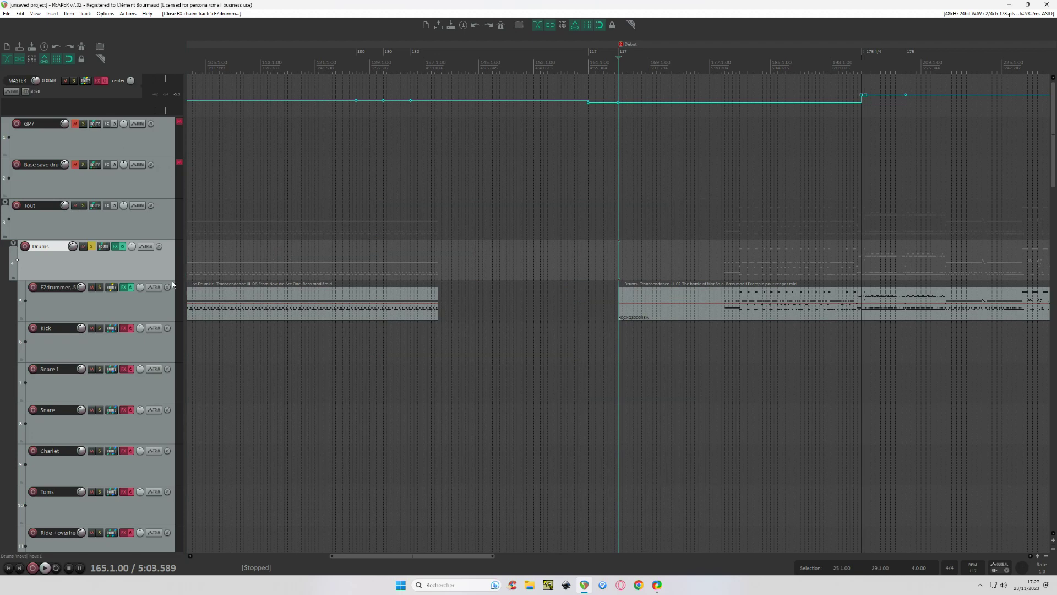
Open the imported Drums item in the MIDI editor, select all its notes, and raise their velocities close to the maximum
double_click(622, 318)
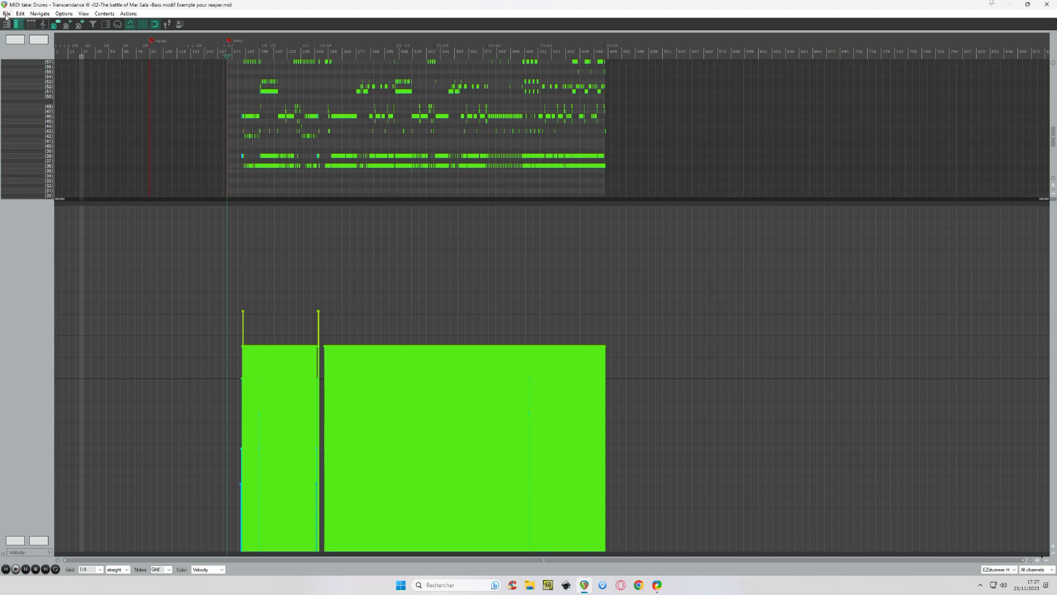
left_click(6, 15)
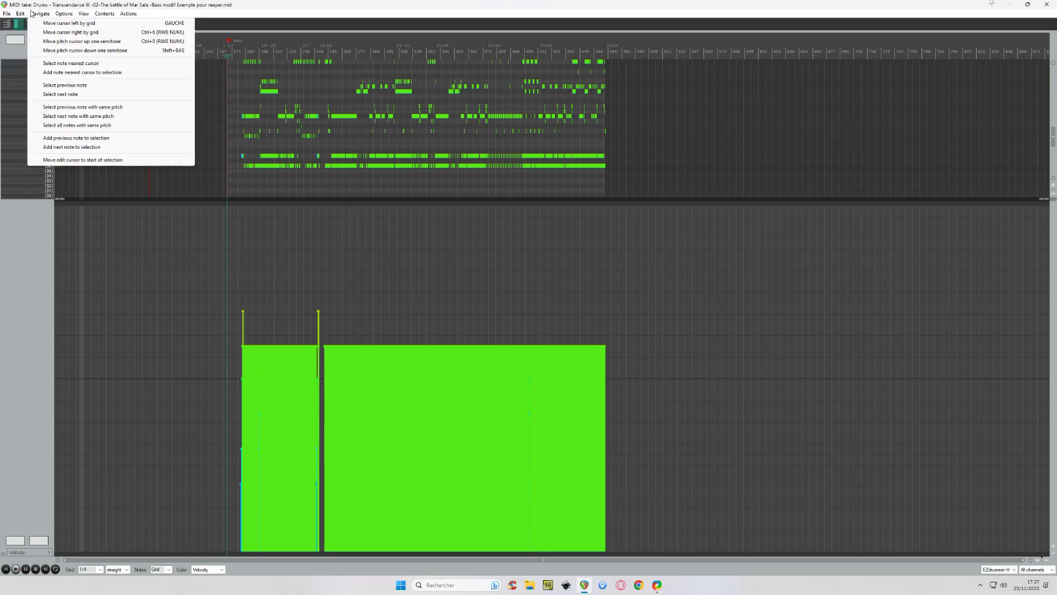
left_click(24, 14)
left_click(25, 14)
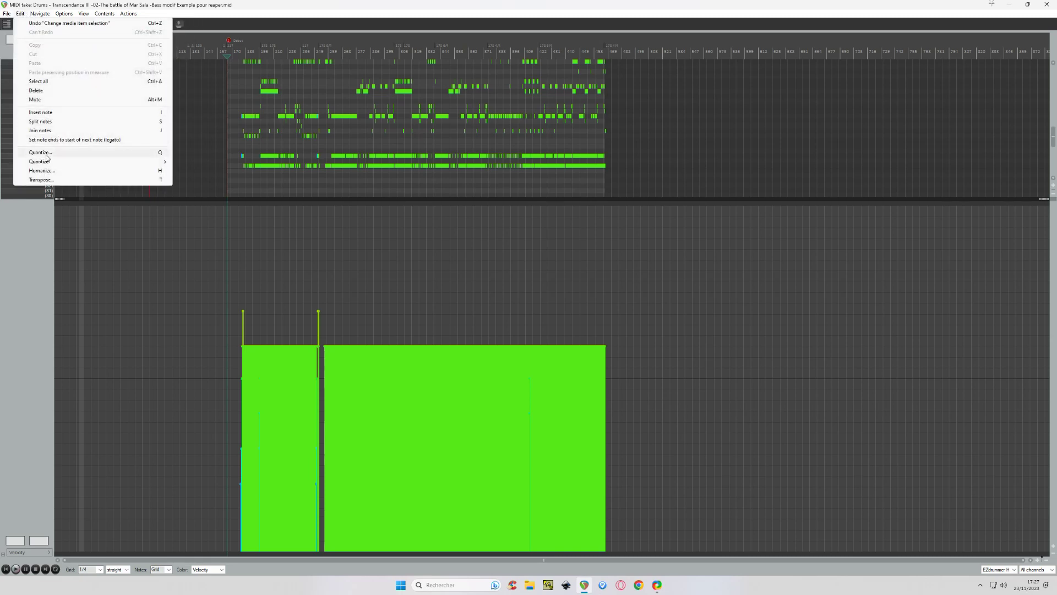
left_click(60, 81)
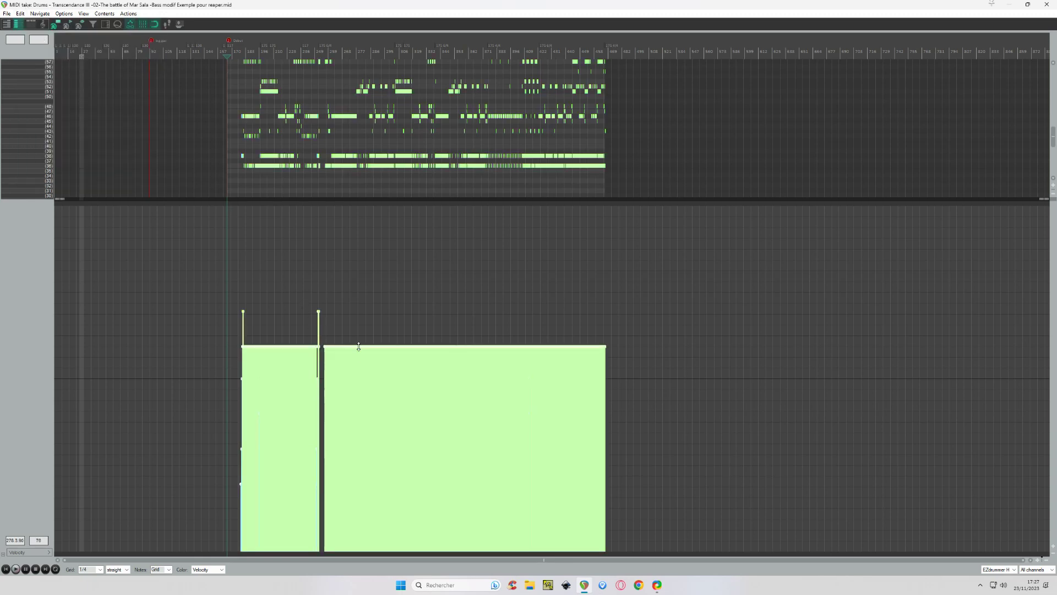
left_click_drag(359, 347, 351, 227)
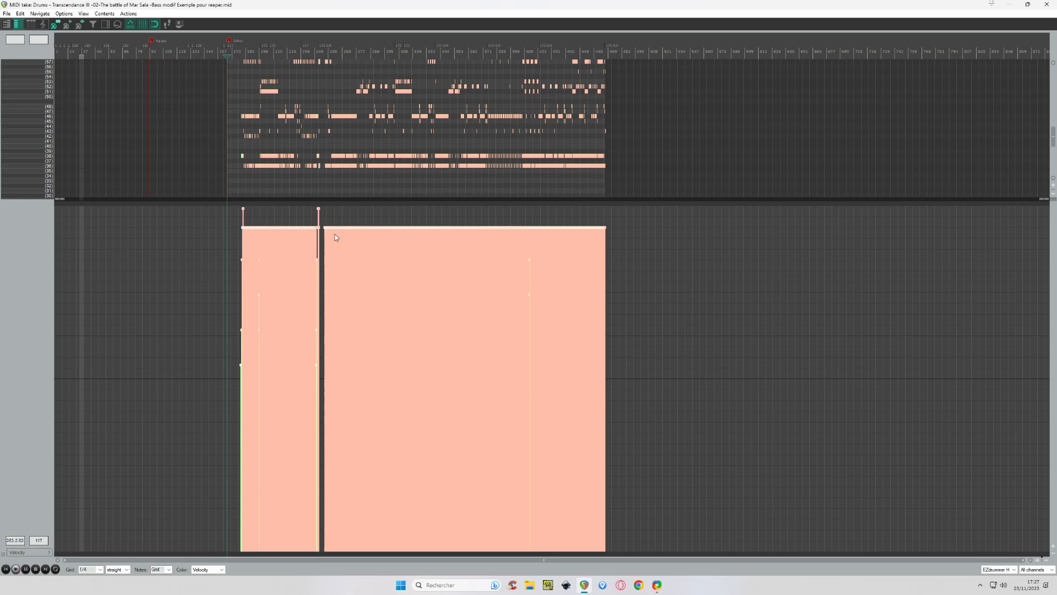
Humanize the selected drum notes with 5% timing, 10% velocity, and 5% timing bias
left_click(20, 14)
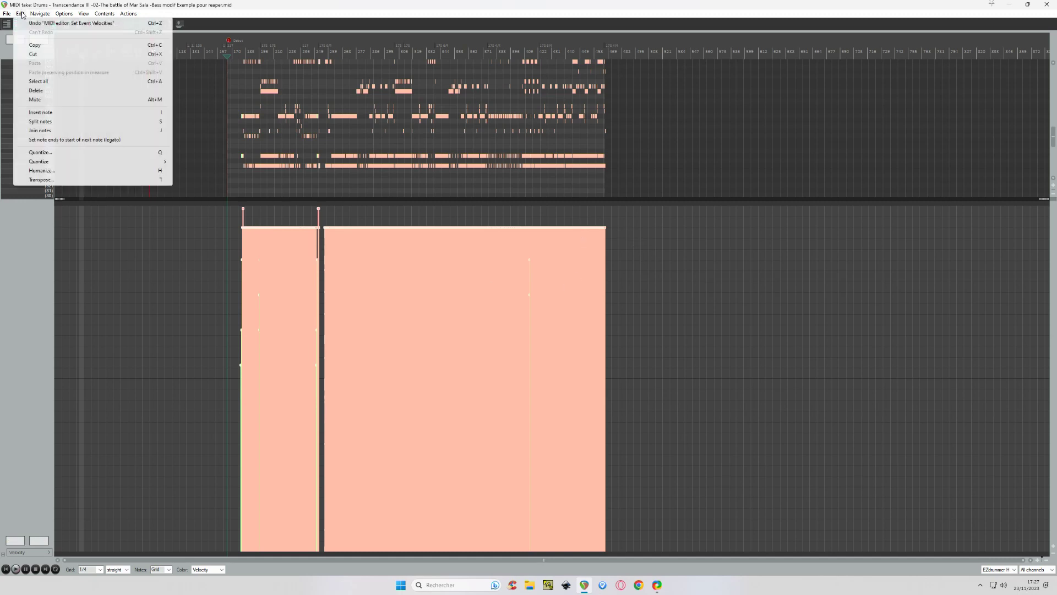
left_click(60, 170)
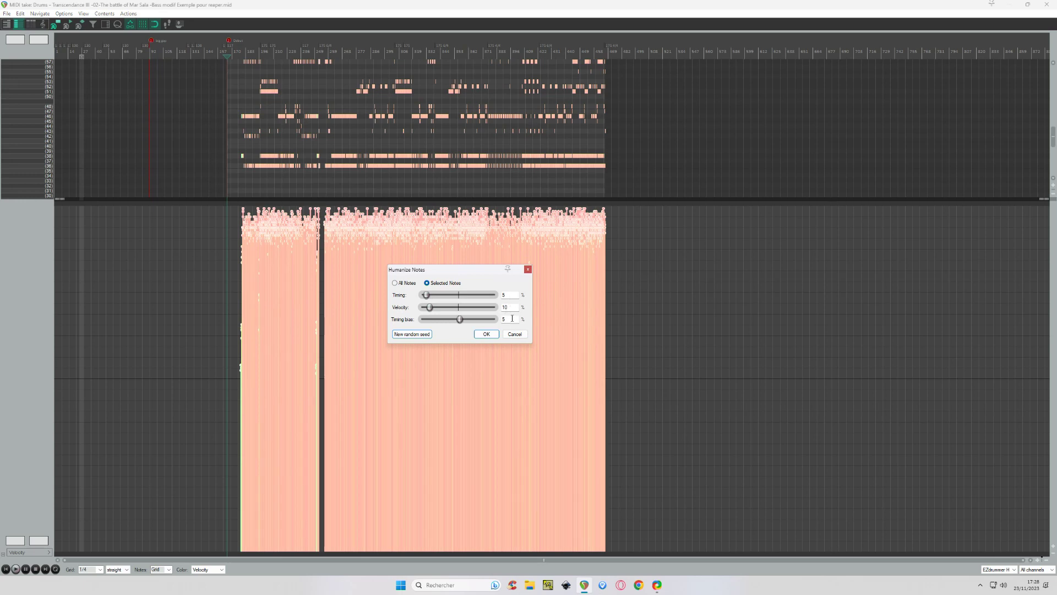
left_click(487, 335)
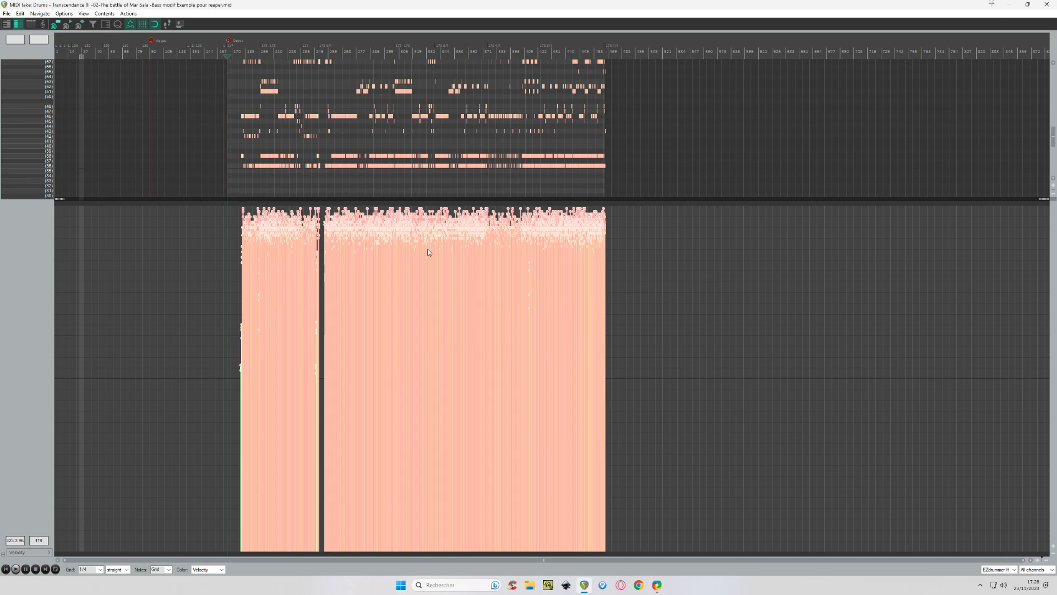
Examine the humanized note timings and velocities up close, and close the MIDI editor
scroll(531, 258, "up", 3)
scroll(606, 267, "up", 4)
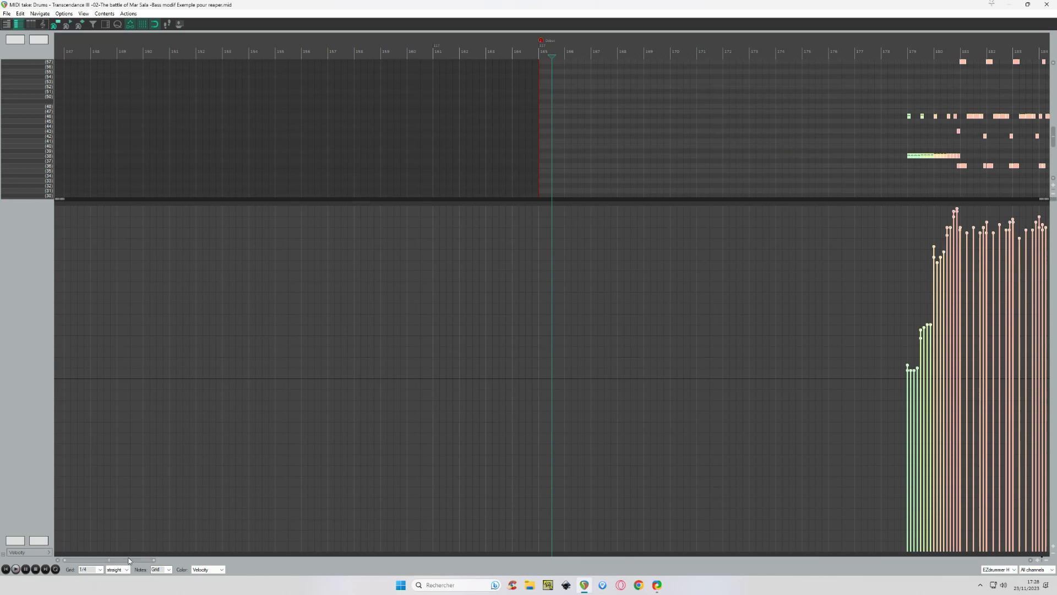
left_click_drag(113, 560, 540, 150)
scroll(534, 146, "up", 10)
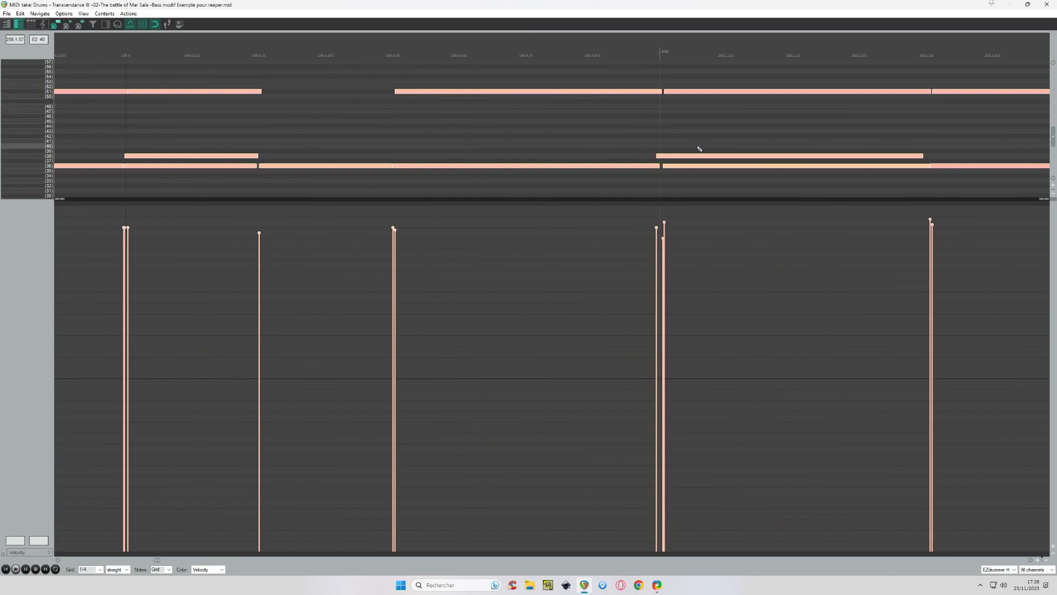
scroll(637, 237, "down", 3)
scroll(637, 227, "down", 15)
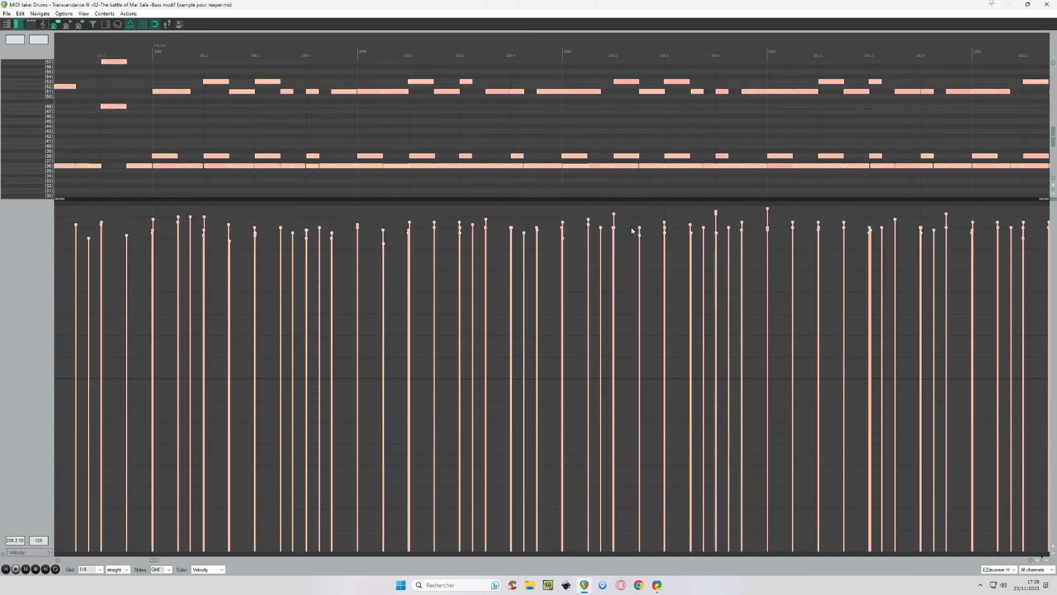
scroll(596, 234, "down", 10)
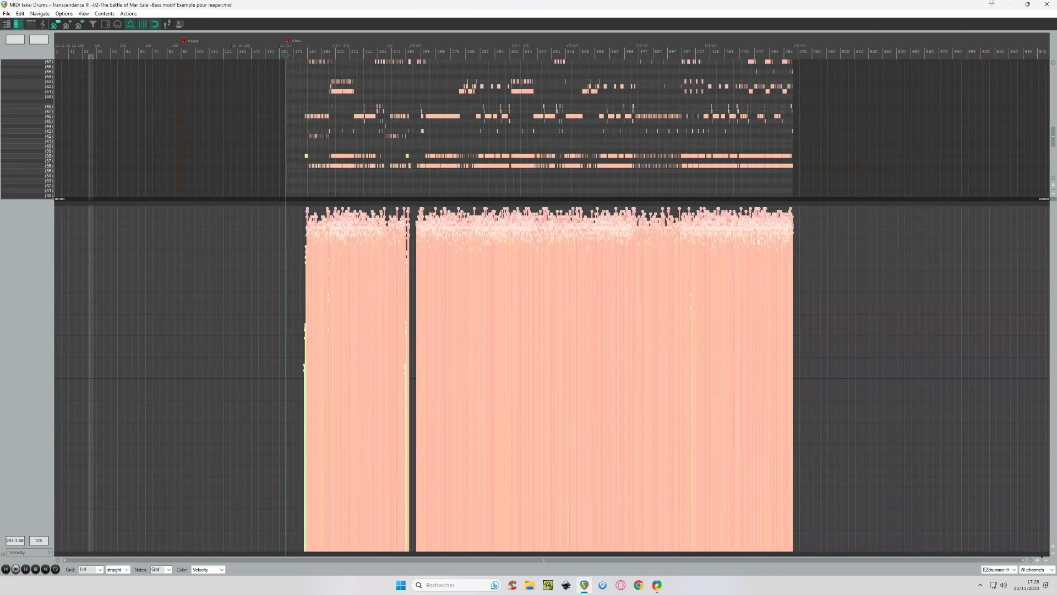
left_click(1049, 5)
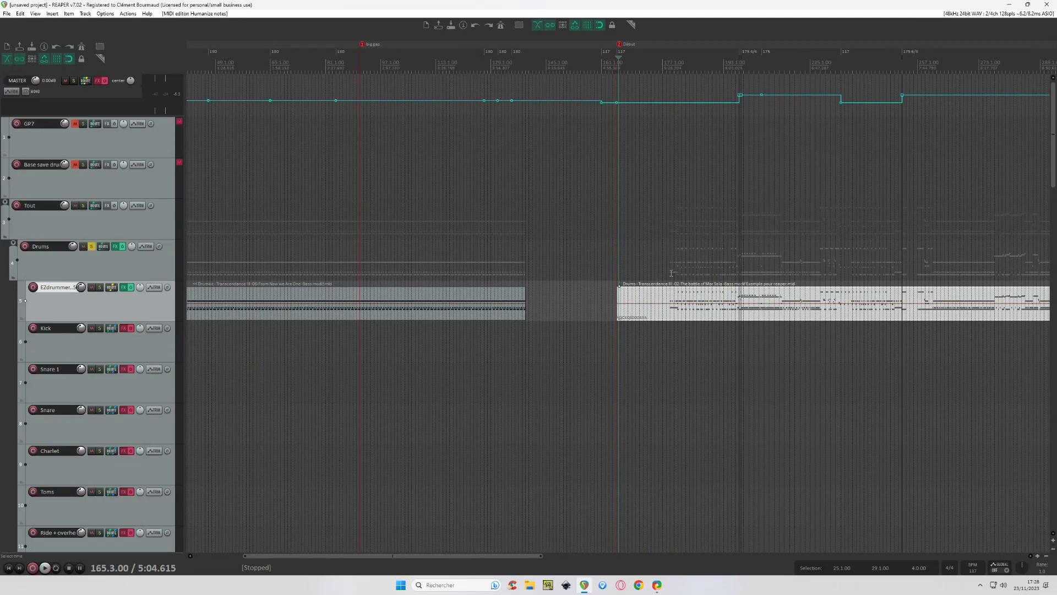
Listen to the humanized drum part from measure 179 and from the tempo change at measure 198
left_click(672, 273)
key("space")
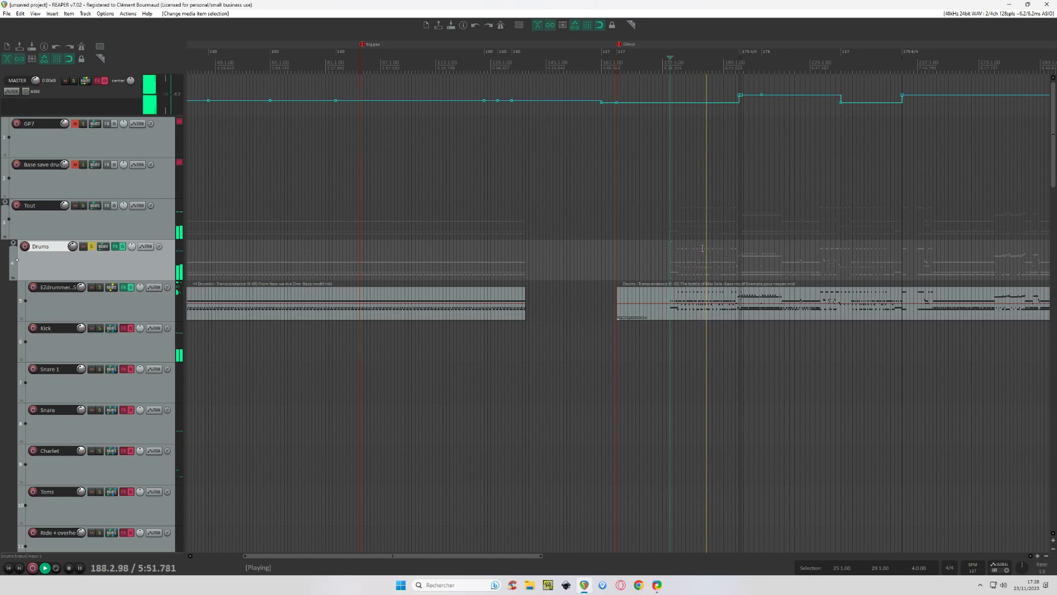
key("space")
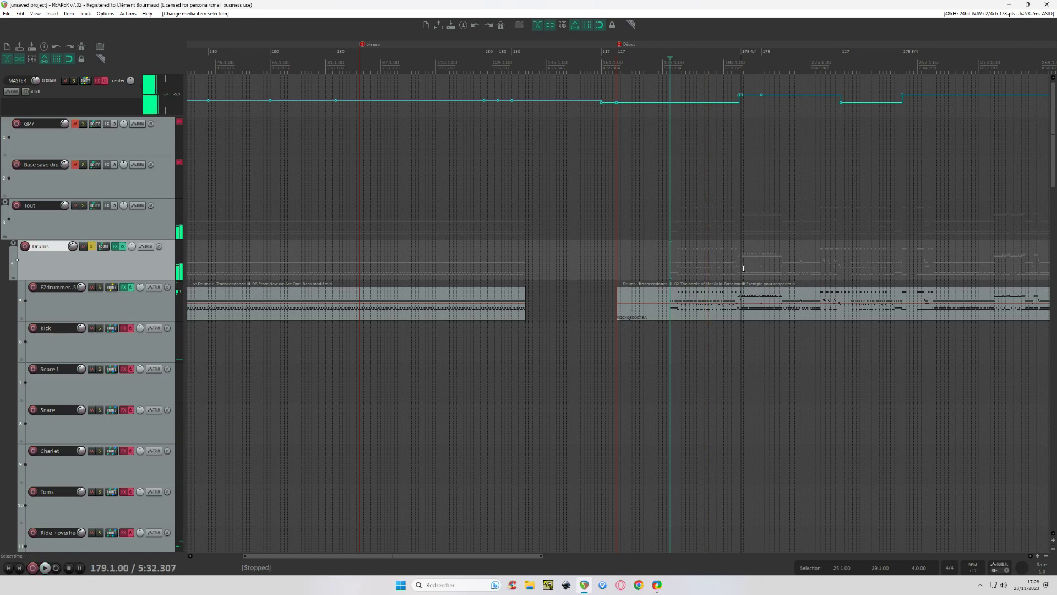
left_click(742, 268)
scroll(716, 278, "up", 5)
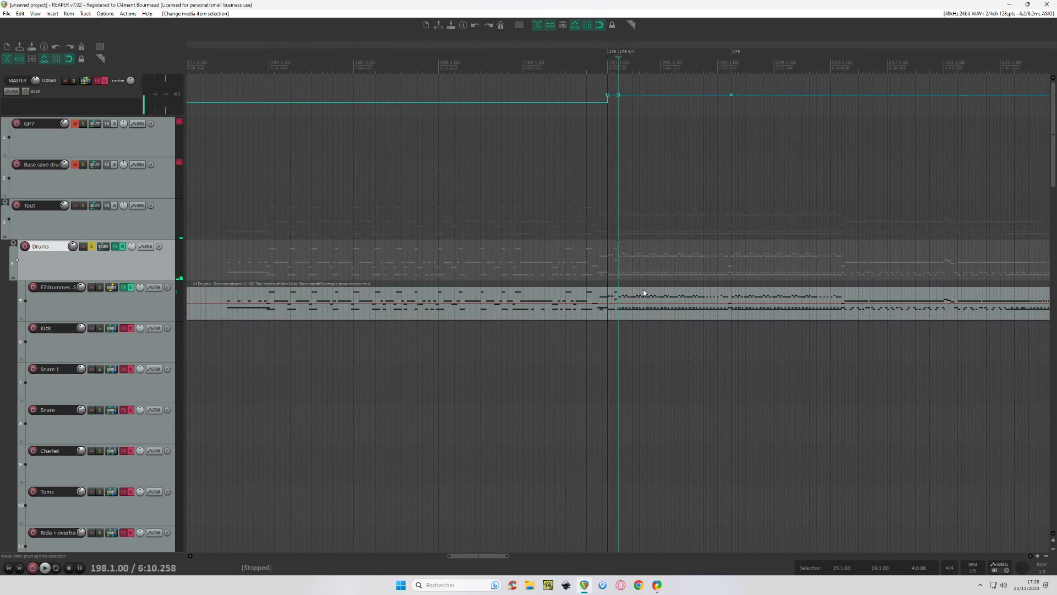
key("space")
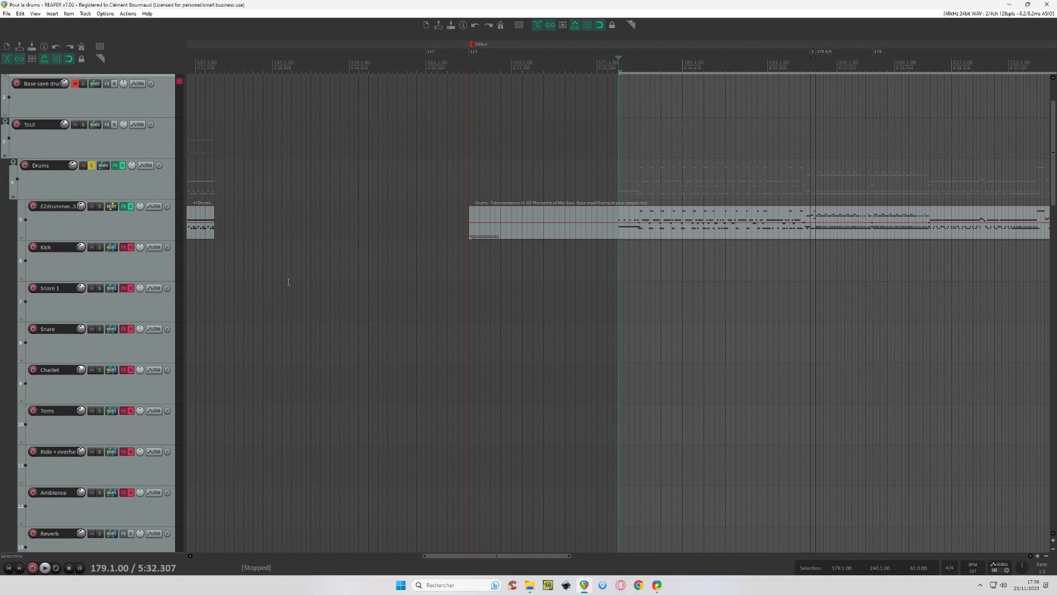
Open the Kick track's effects chain, enlarge its window, and examine the ReaEQ curve
left_click(132, 271)
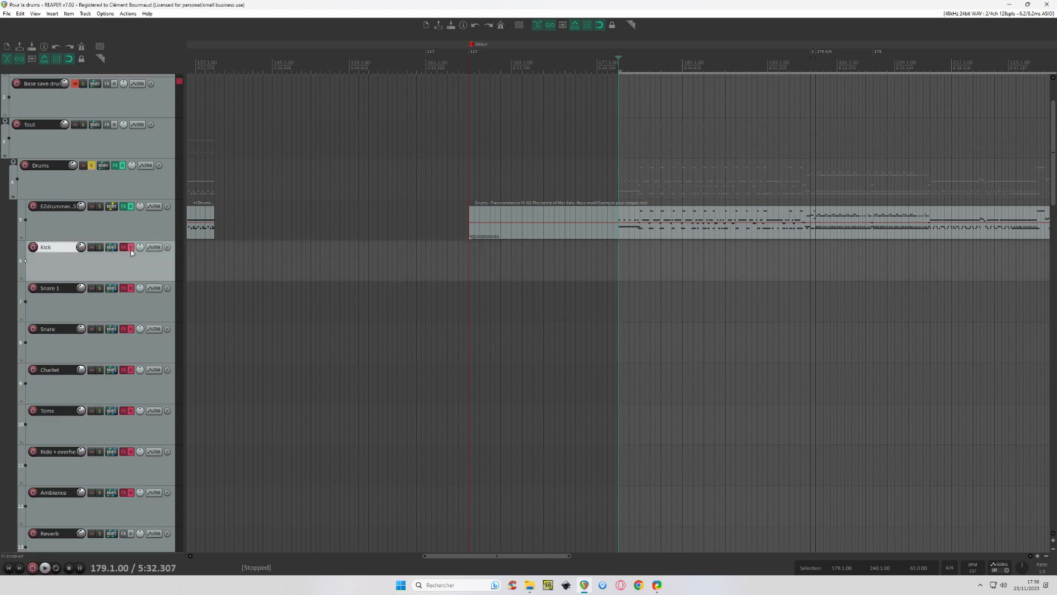
left_click(122, 248)
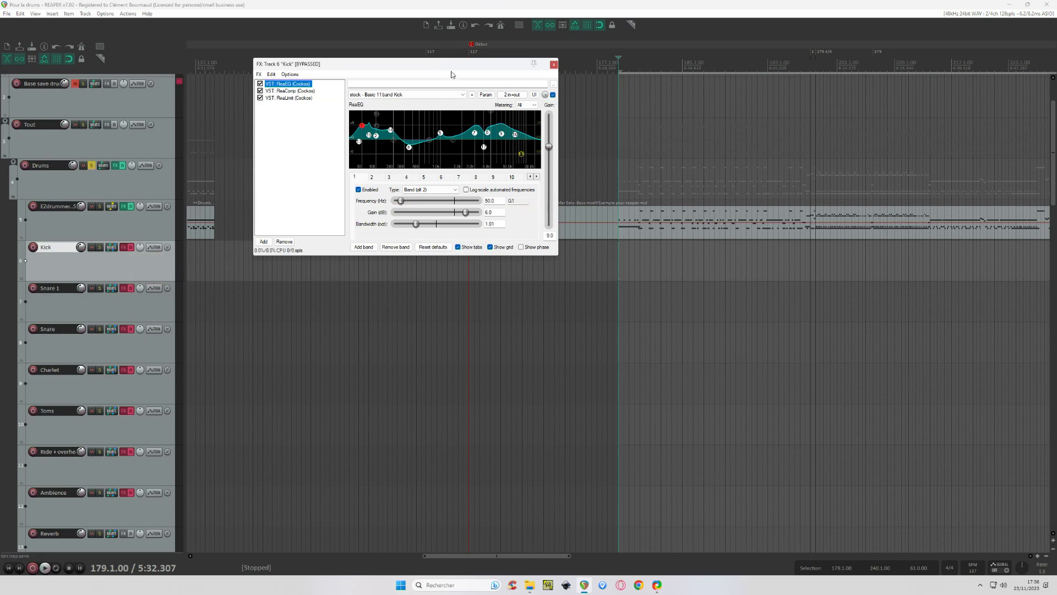
left_click_drag(451, 74, 428, 217)
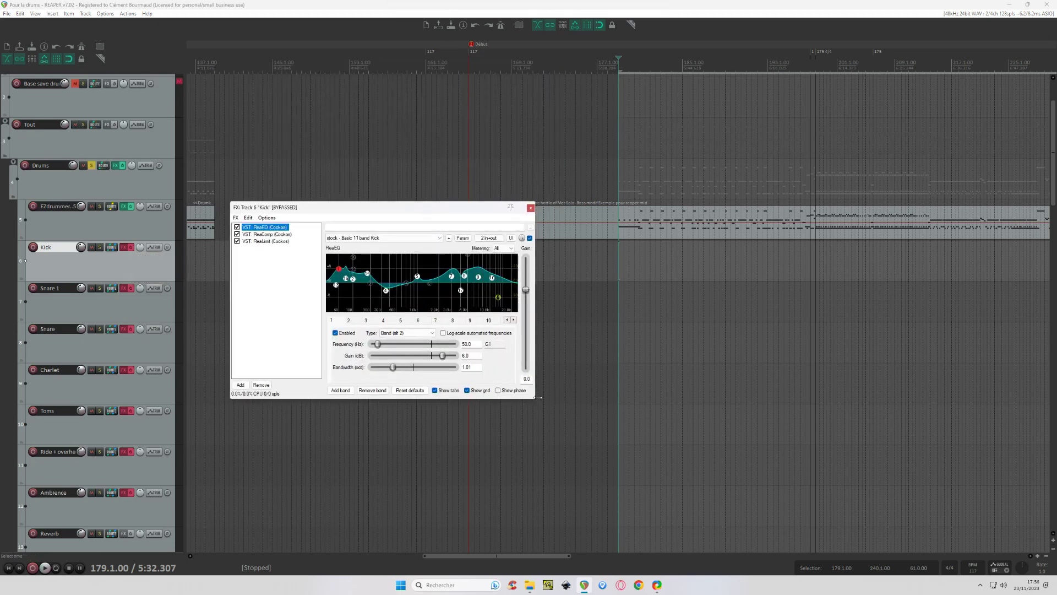
left_click_drag(540, 402, 772, 507)
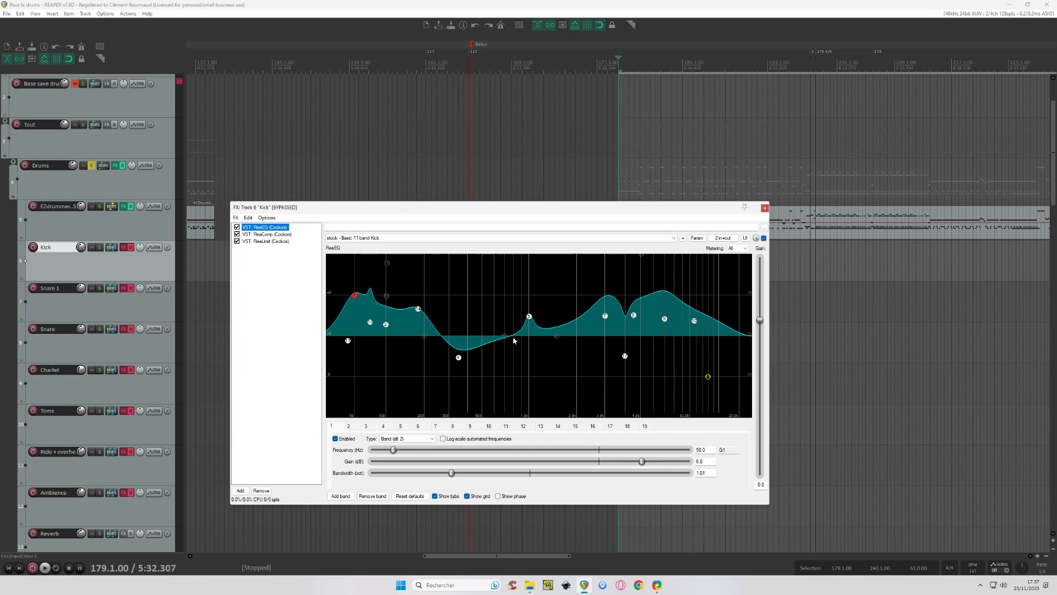
mouse_move(530, 320)
Show the Kick track's ReaComp settings, enable the track's effects, and audition the compression from measure 179
left_click(268, 235)
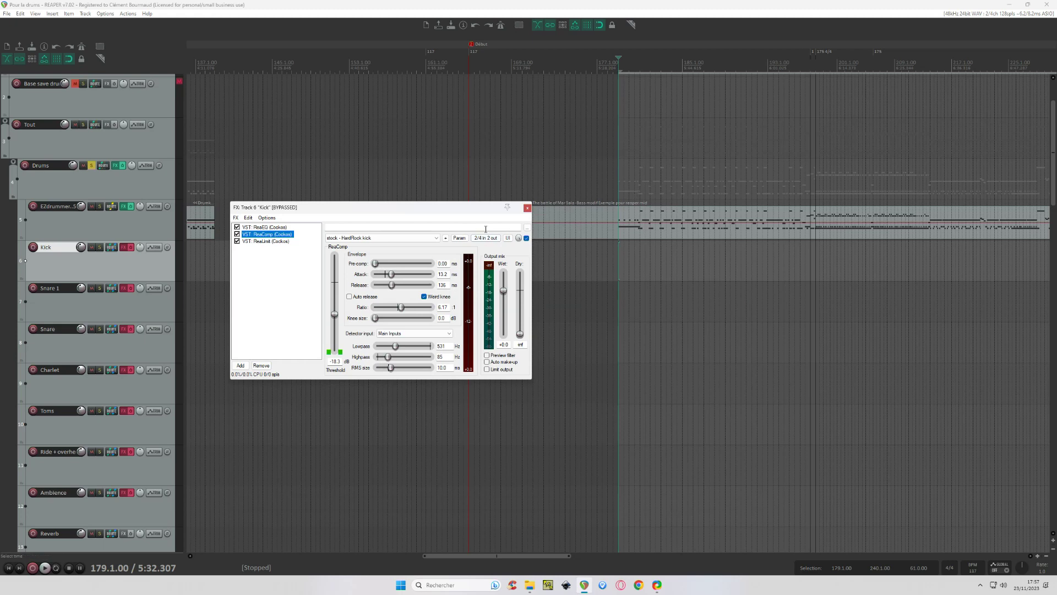
left_click(131, 247)
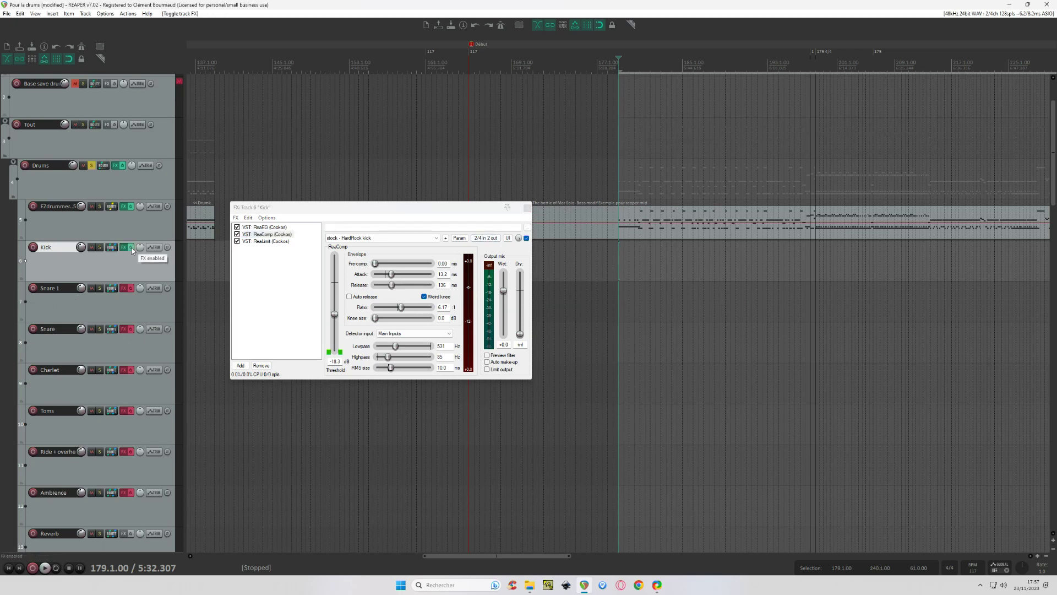
key("space")
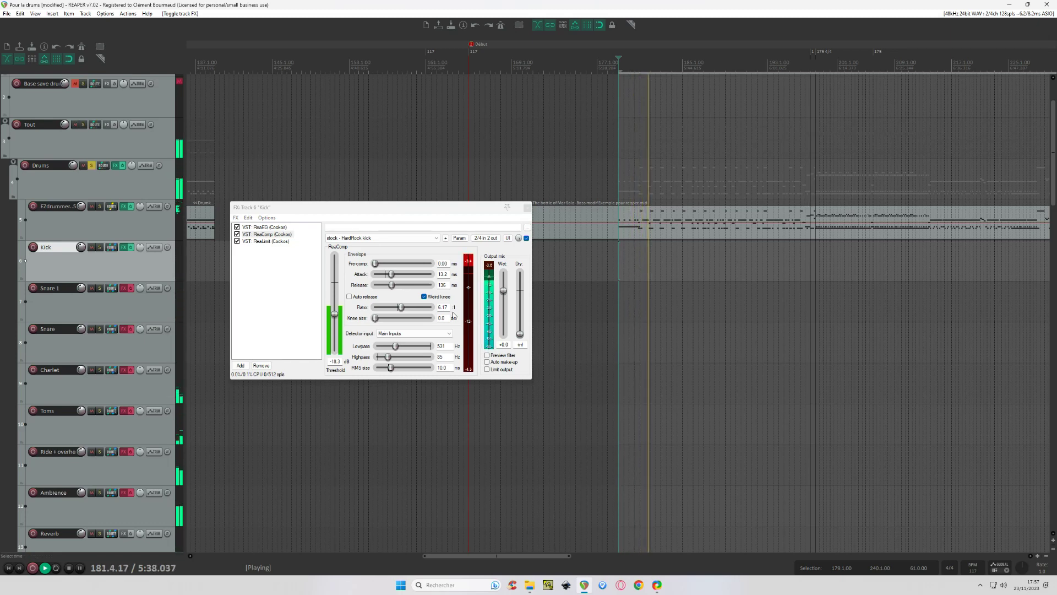
key("space")
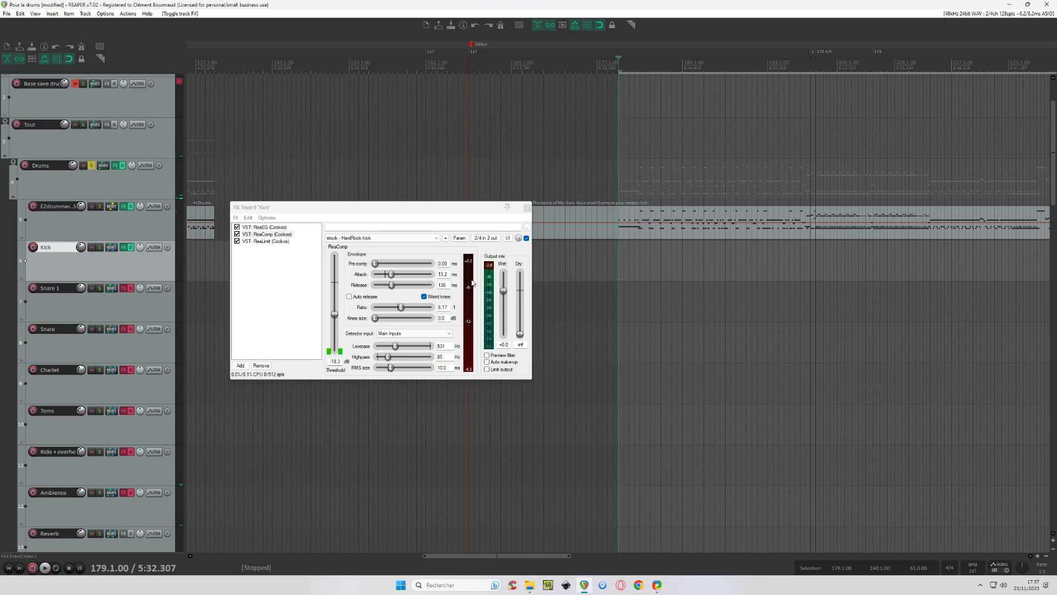
Review the Kick track's ReaLimit settings and close its effects chain
left_click(271, 242)
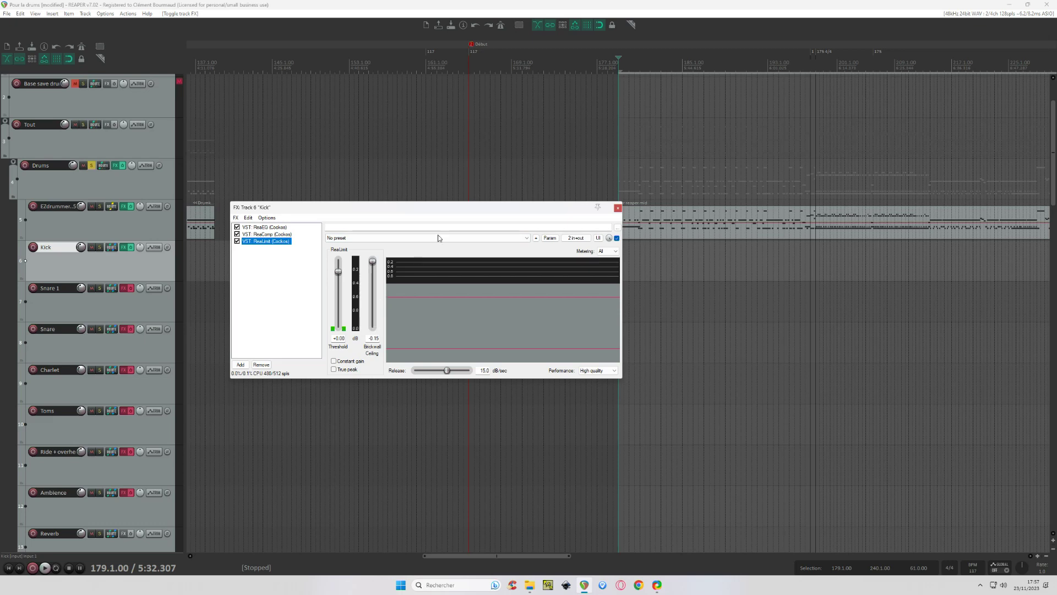
left_click(618, 208)
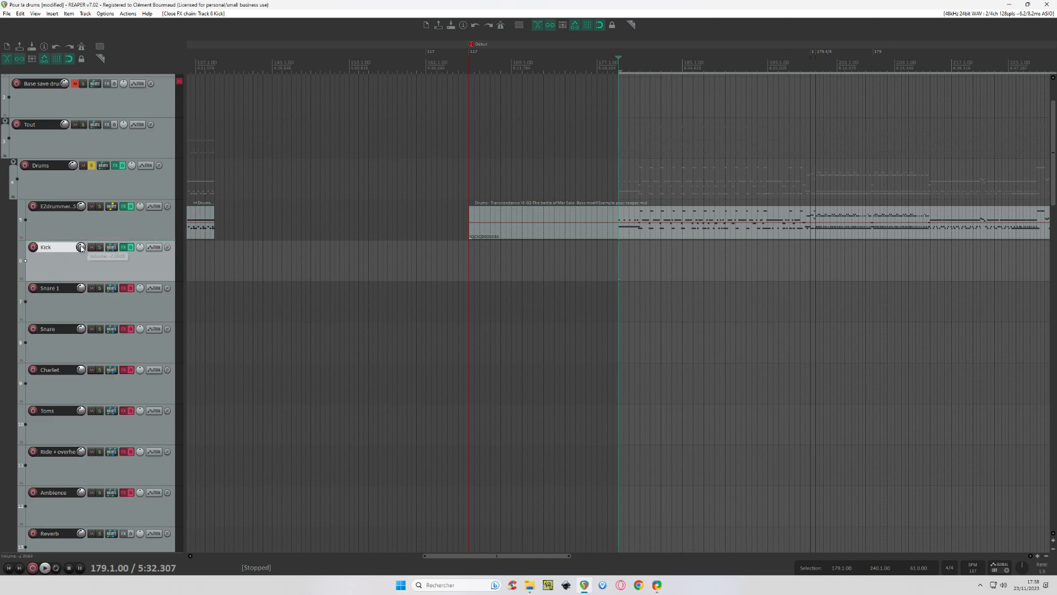
Check the volume settings of the individual drum tracks from Kick to Reverb, the EZdrummer track, and the Drums folder
scroll(79, 342, "down", 2)
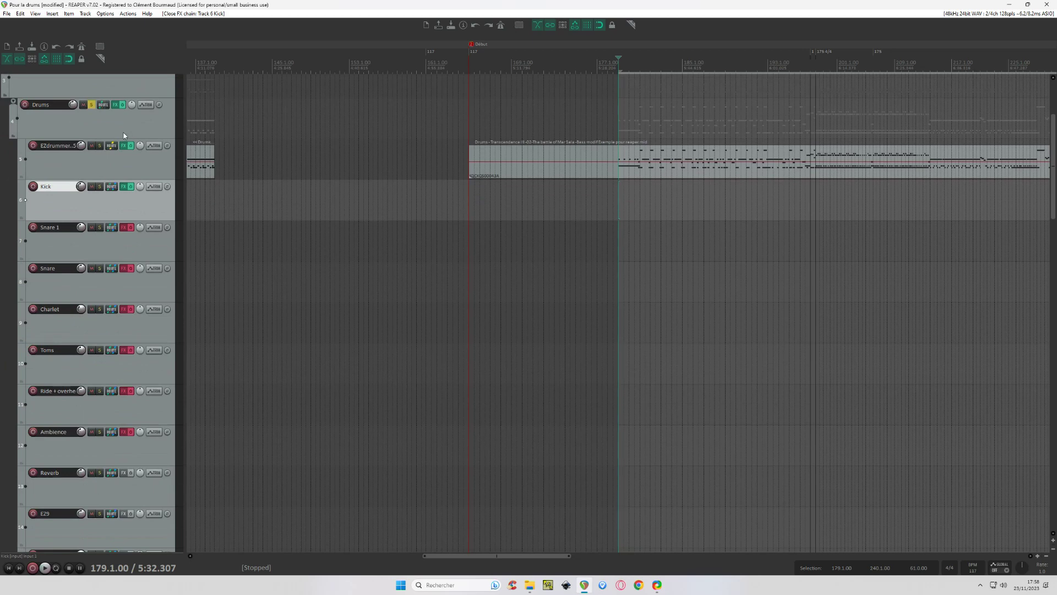
mouse_move(82, 187)
mouse_move(83, 231)
mouse_move(83, 270)
mouse_move(83, 312)
mouse_move(82, 354)
mouse_move(84, 392)
mouse_move(84, 436)
mouse_move(82, 475)
mouse_move(84, 146)
mouse_move(73, 106)
Check the Tout folder's volume, and review the master track's effects chain
scroll(9, 82, "up", 2)
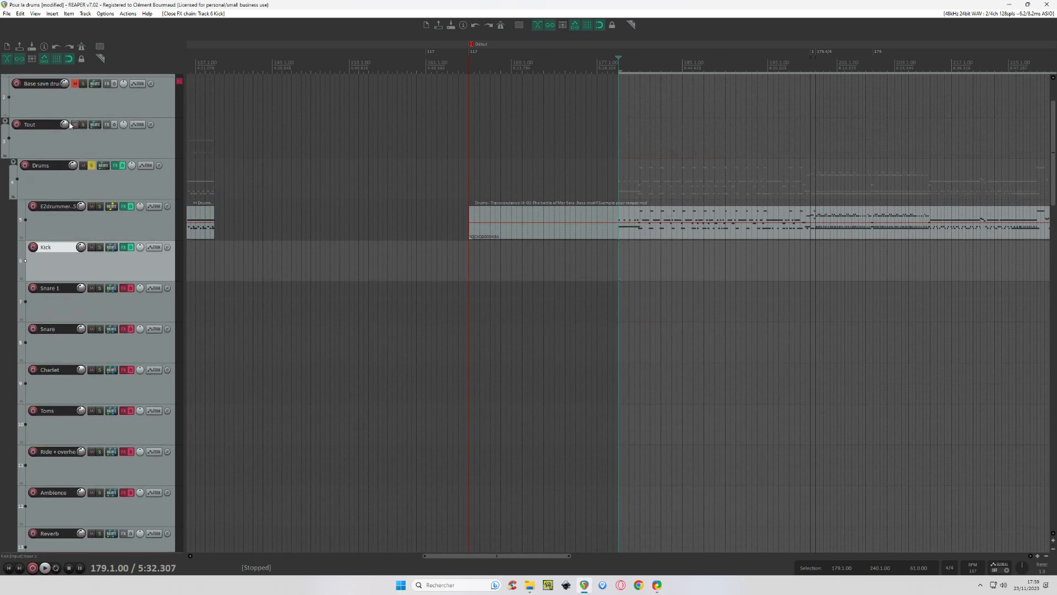
mouse_move(69, 126)
scroll(30, 127, "up", 2)
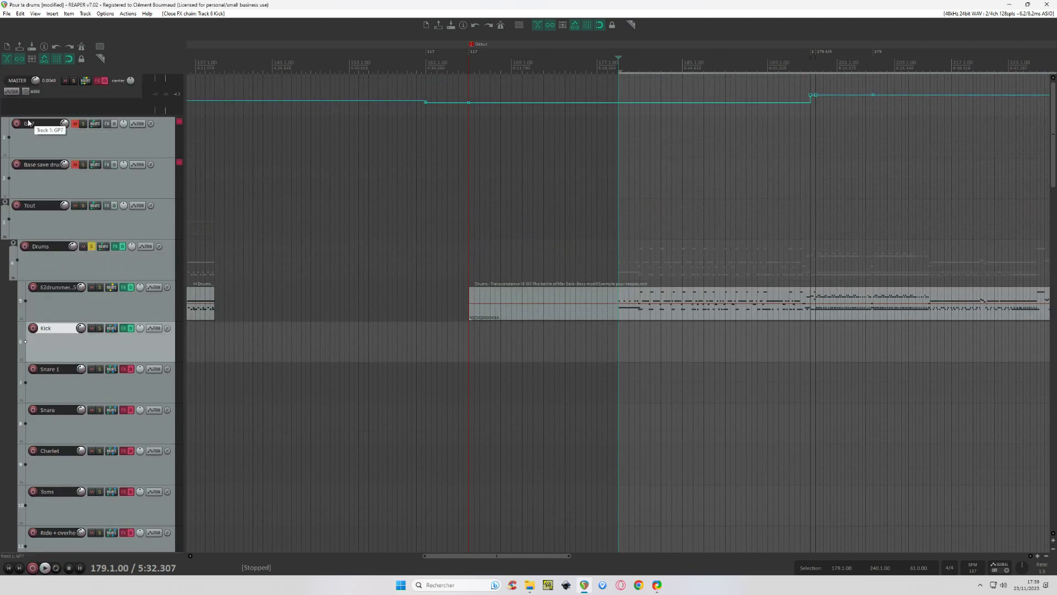
left_click(98, 80)
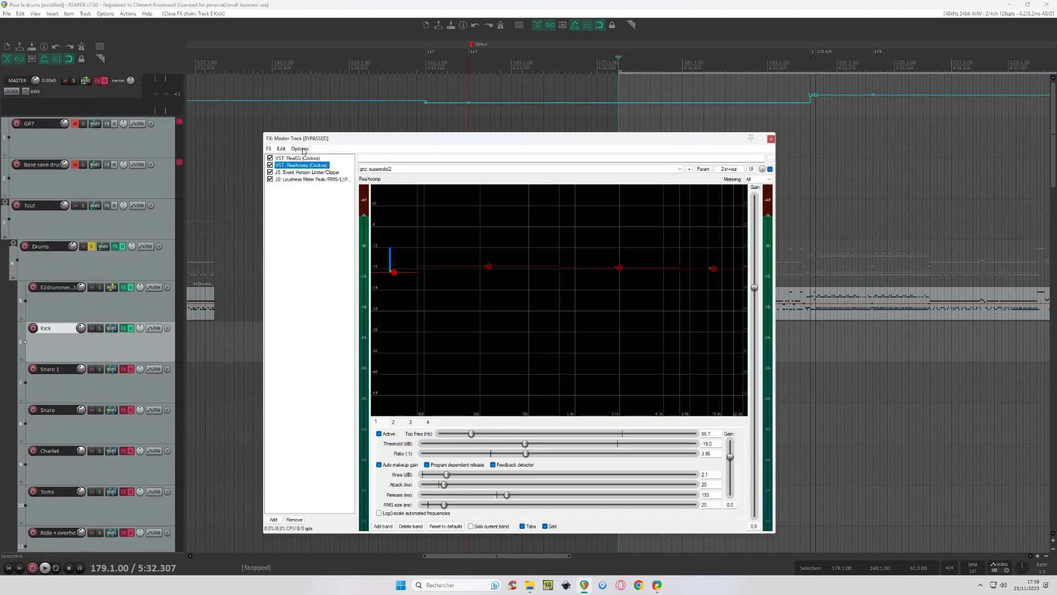
left_click(772, 140)
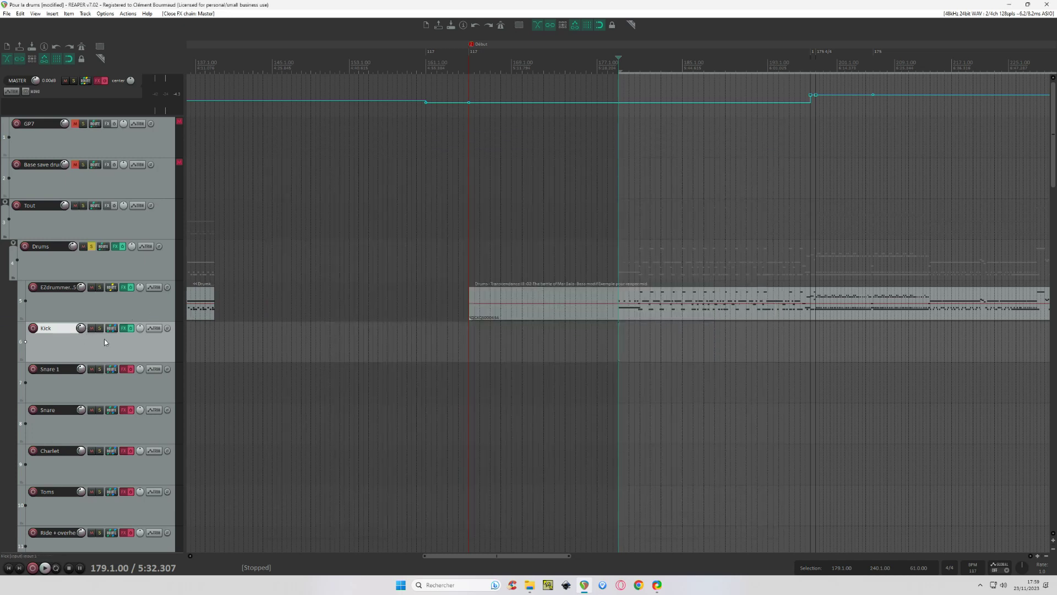
Open the Snare 1 track's effects chain, enlarge its window, and examine the low shelf band in ReaEQ
left_click(124, 369)
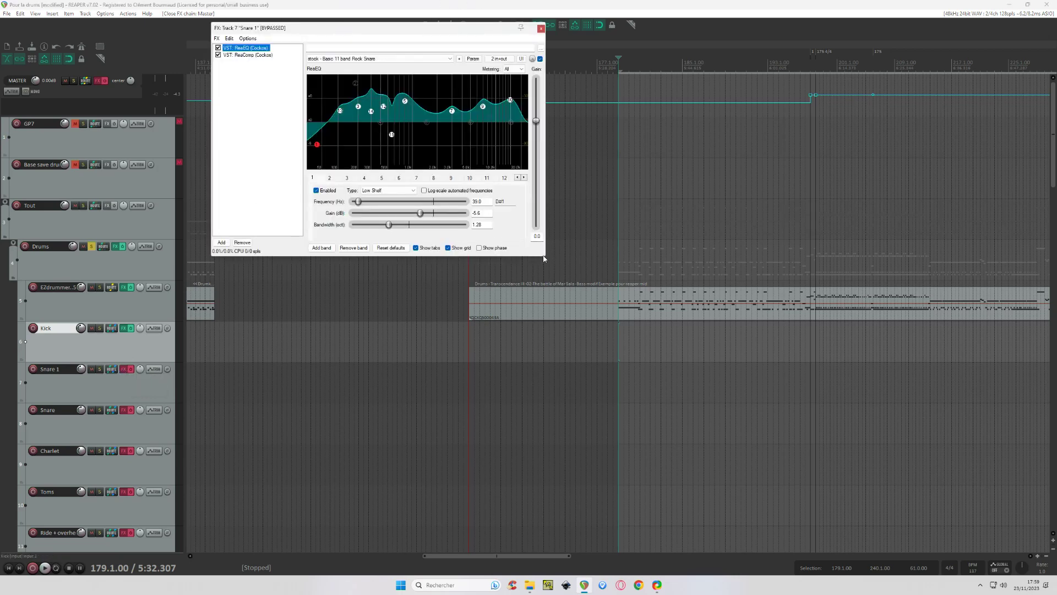
left_click_drag(547, 257, 958, 556)
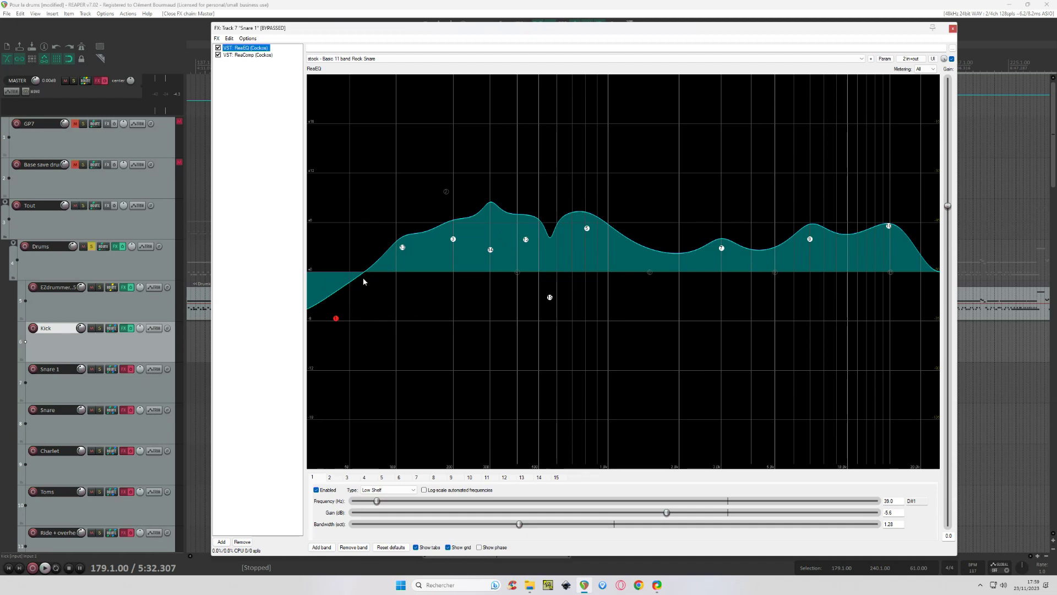
mouse_move(348, 300)
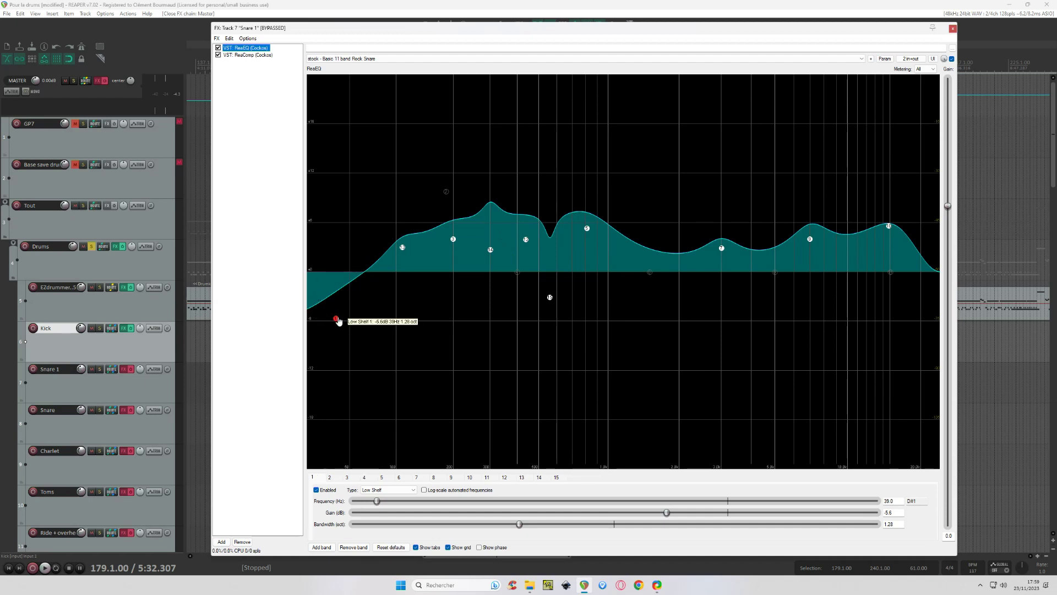
Enable the Snare 1 track's effects and audition its ReaComp compression from measures 179 and 198, closing the chain when finished
mouse_move(338, 321)
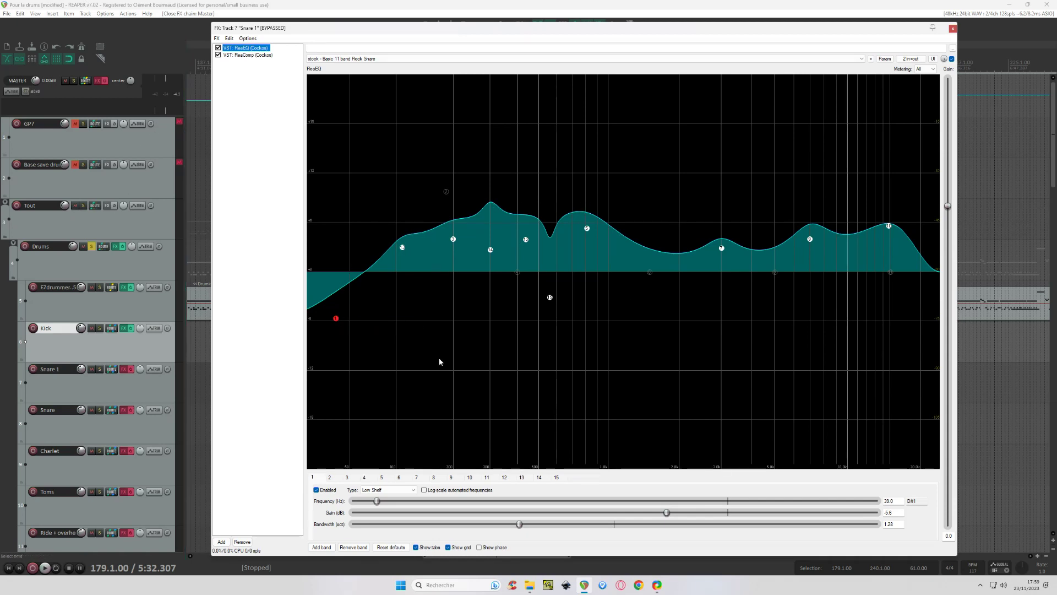
left_click(251, 55)
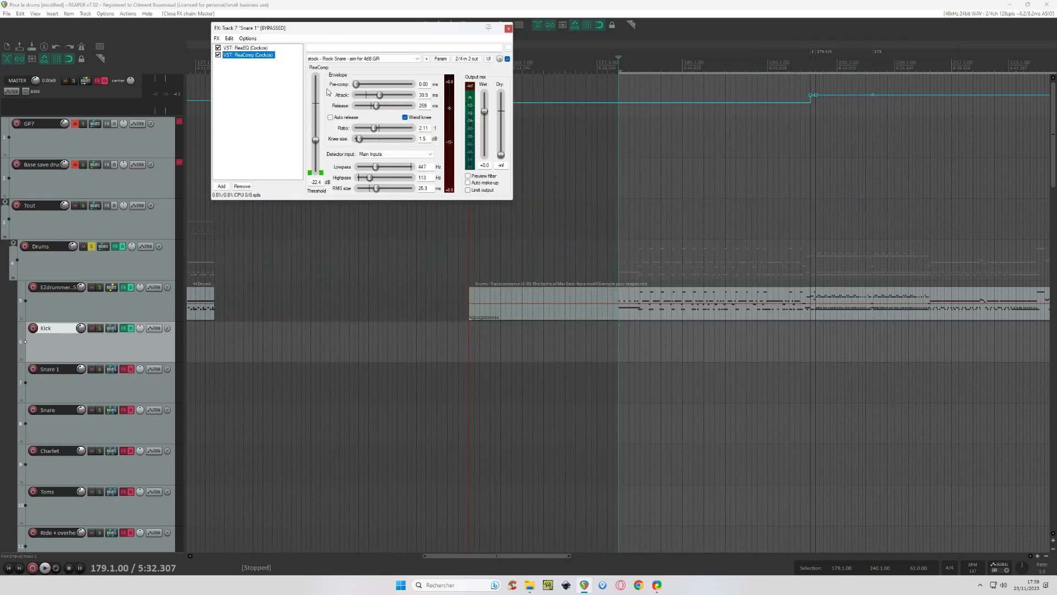
left_click(131, 369)
key("space")
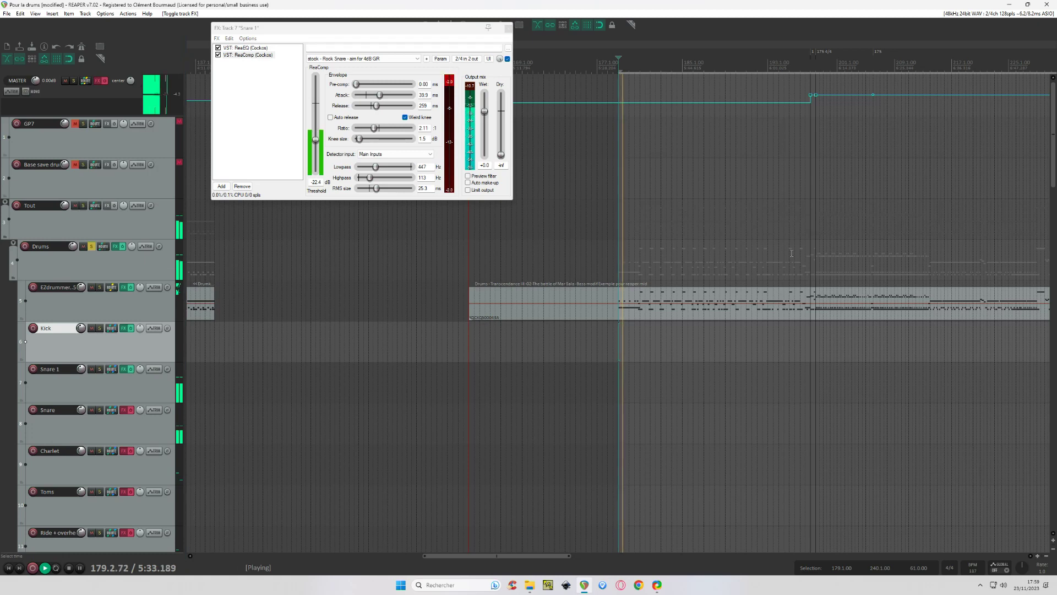
left_click(817, 263)
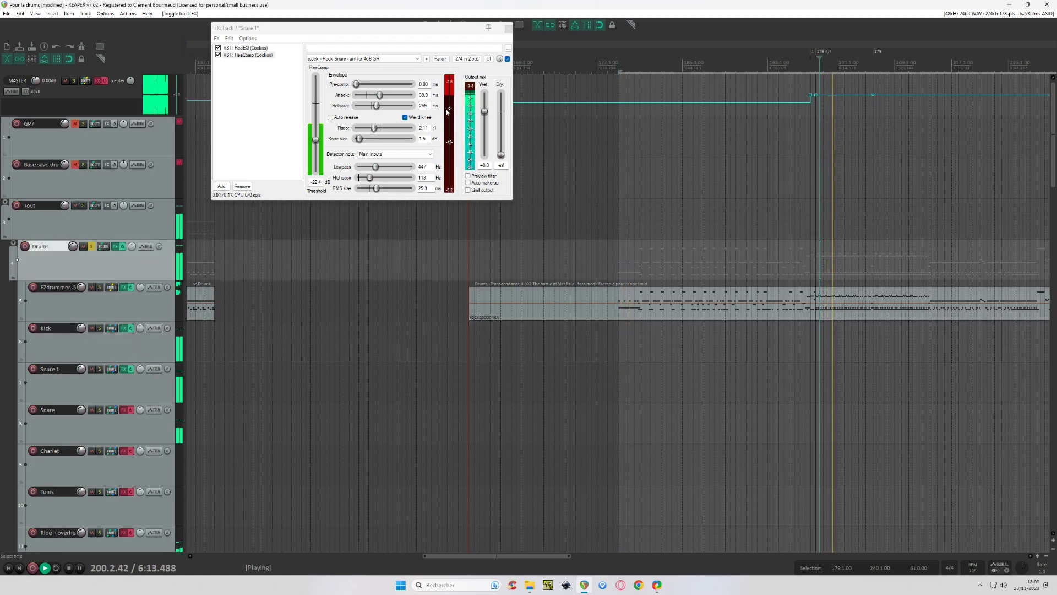
left_click(508, 28)
key("space")
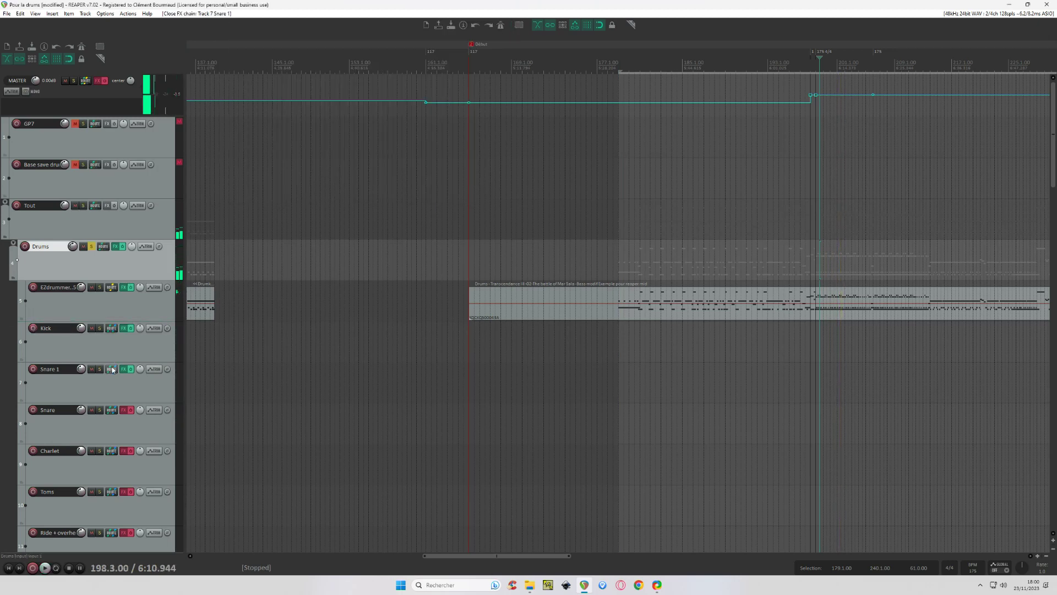
Bypass and re-enable the Snare 1 track's effects, and reopen its effects chain
left_click(131, 369)
left_click(131, 369)
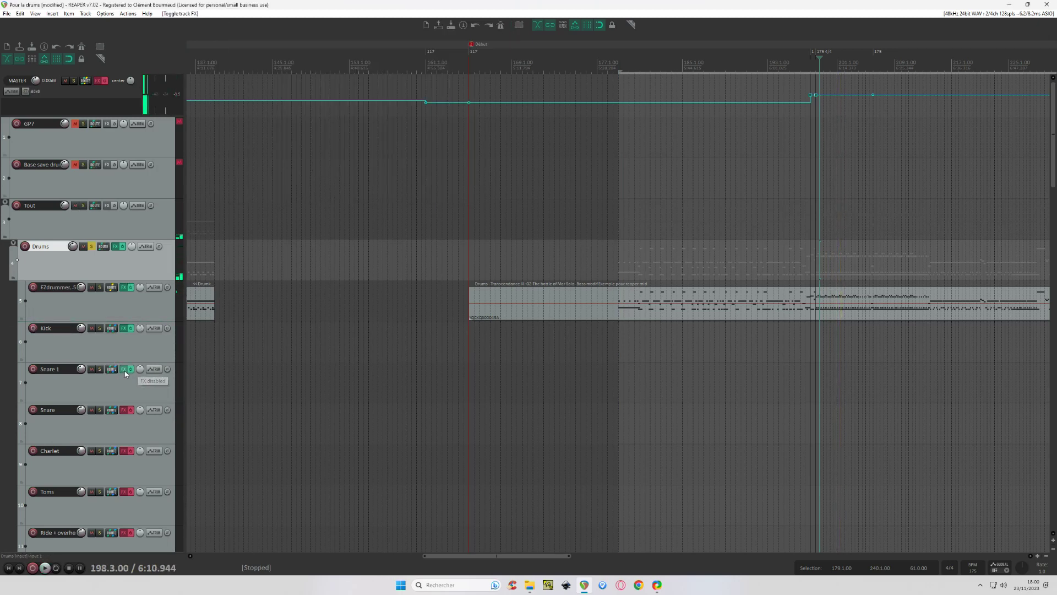
left_click(124, 369)
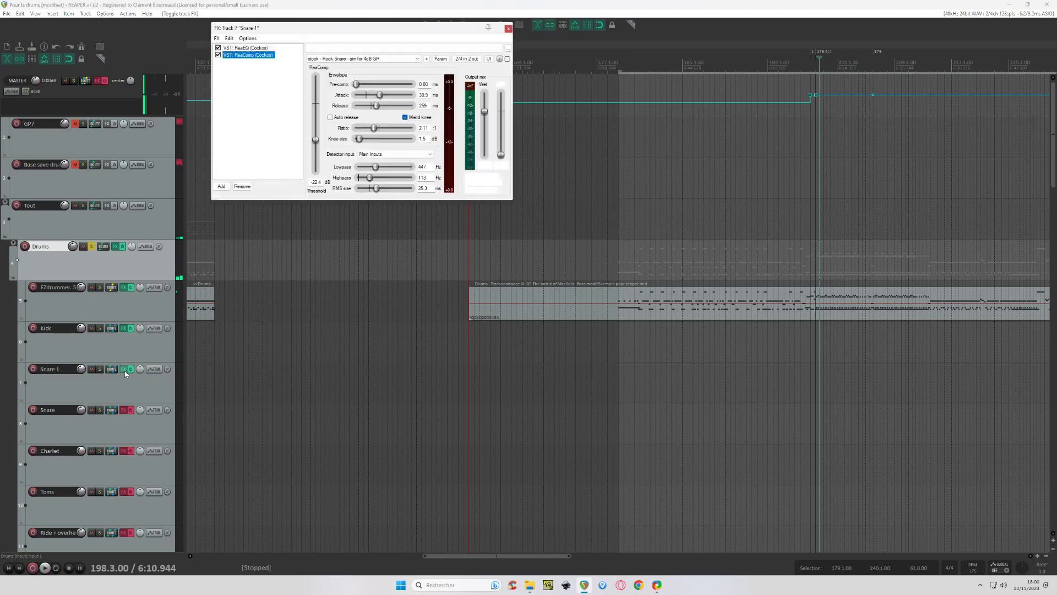
Enable the Snare track's effects and examine ReaEQ band 14 in an enlarged effects window, with the Snare 1 chain closed
left_click(130, 409)
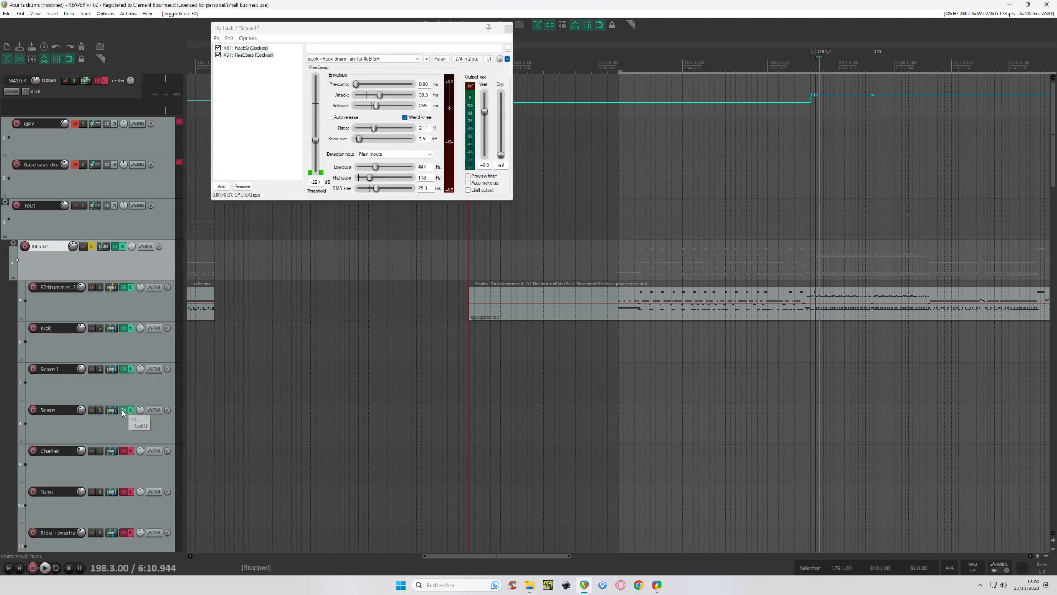
left_click(124, 410)
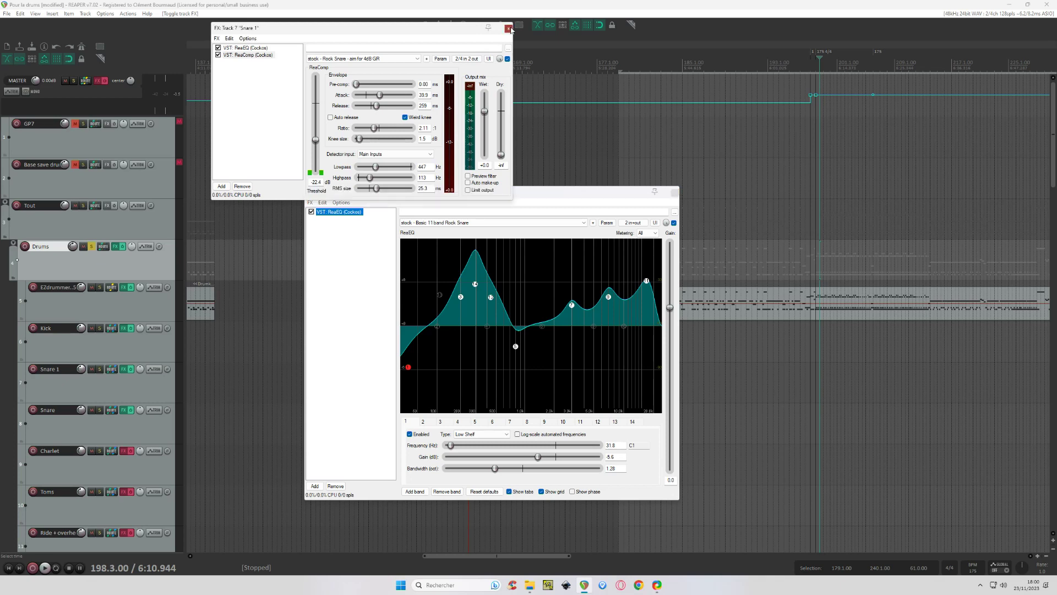
left_click(508, 28)
left_click_drag(680, 499, 711, 540)
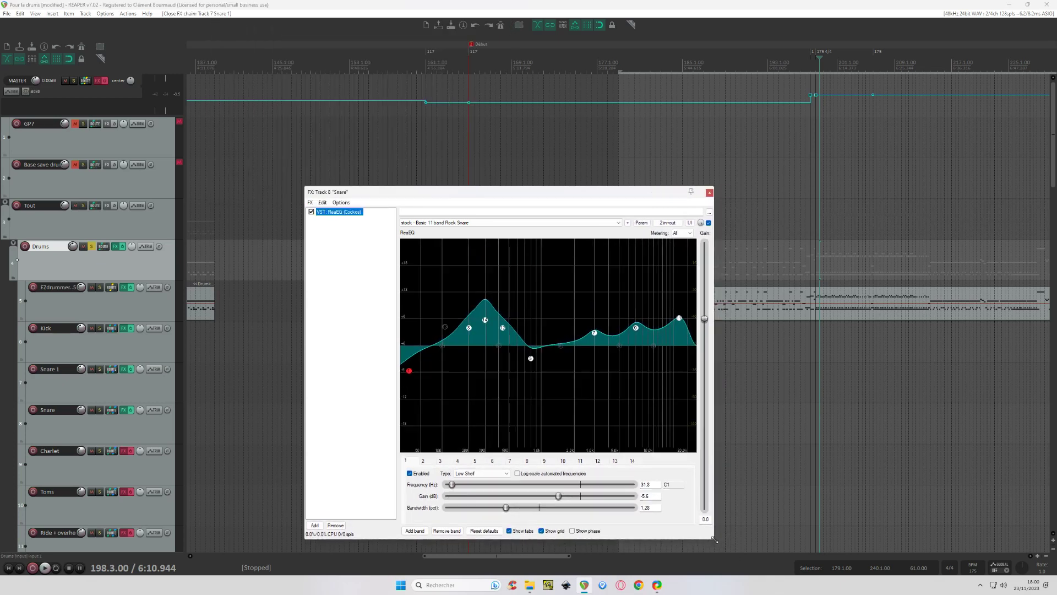
left_click(484, 320)
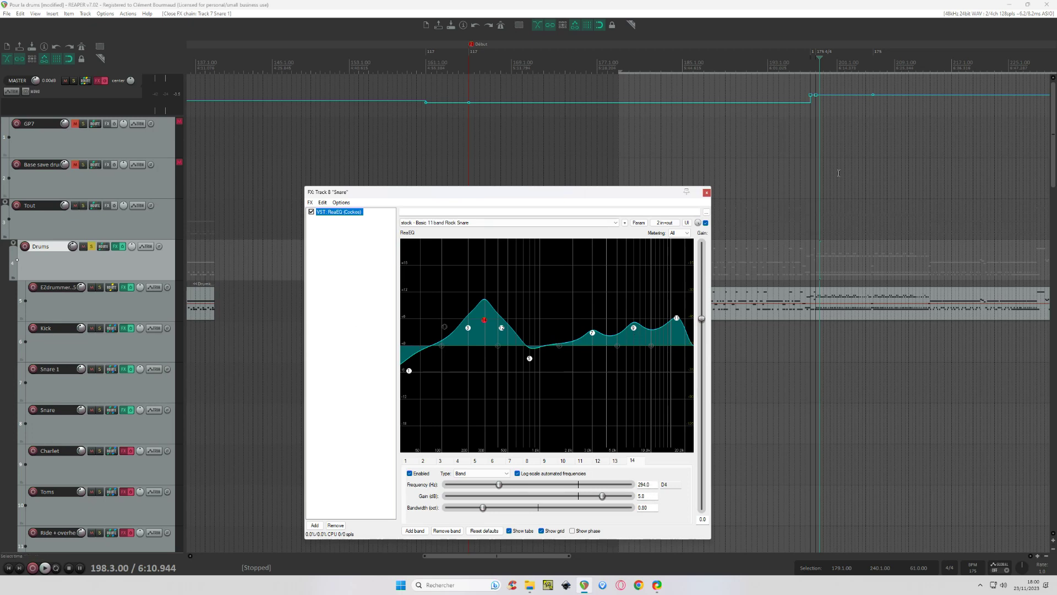
left_click(706, 192)
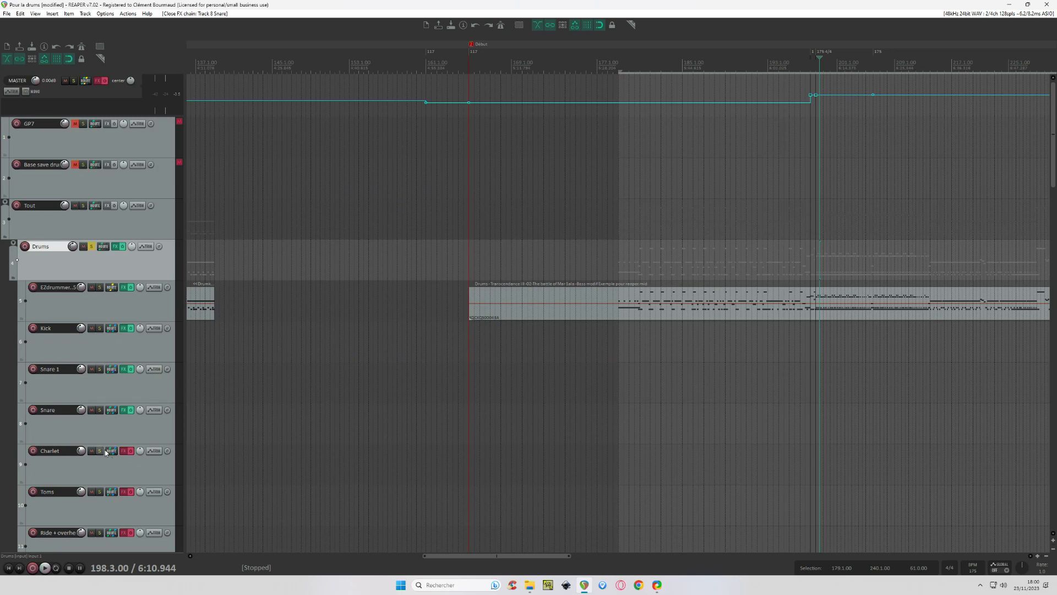
Enable the Charlet track's effects and examine its ReaEQ cymbal curve in an enlarged window before closing the chain
left_click(127, 450)
scroll(107, 355, "down", 3)
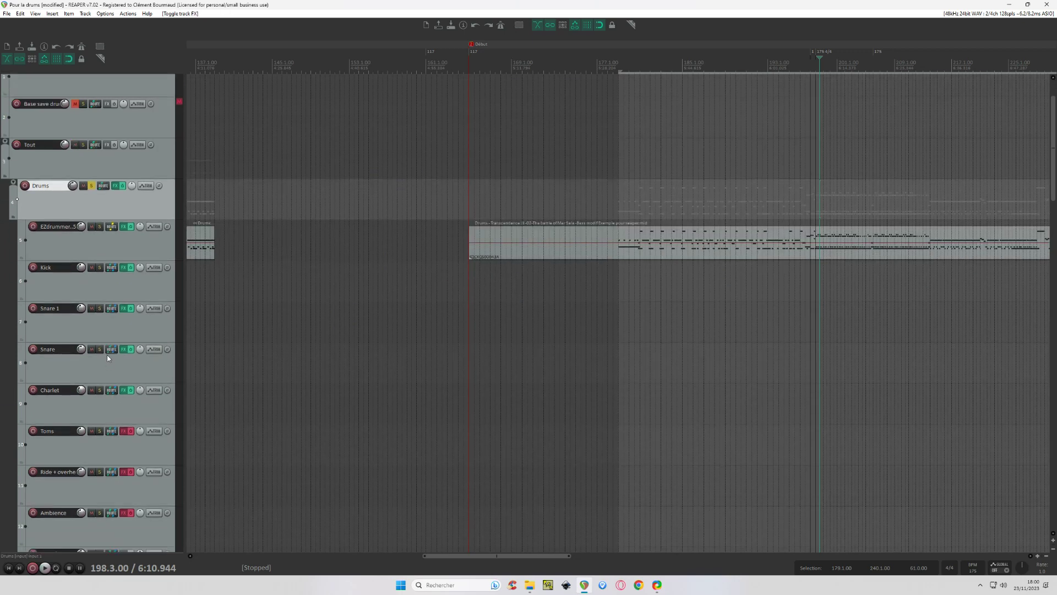
left_click(122, 351)
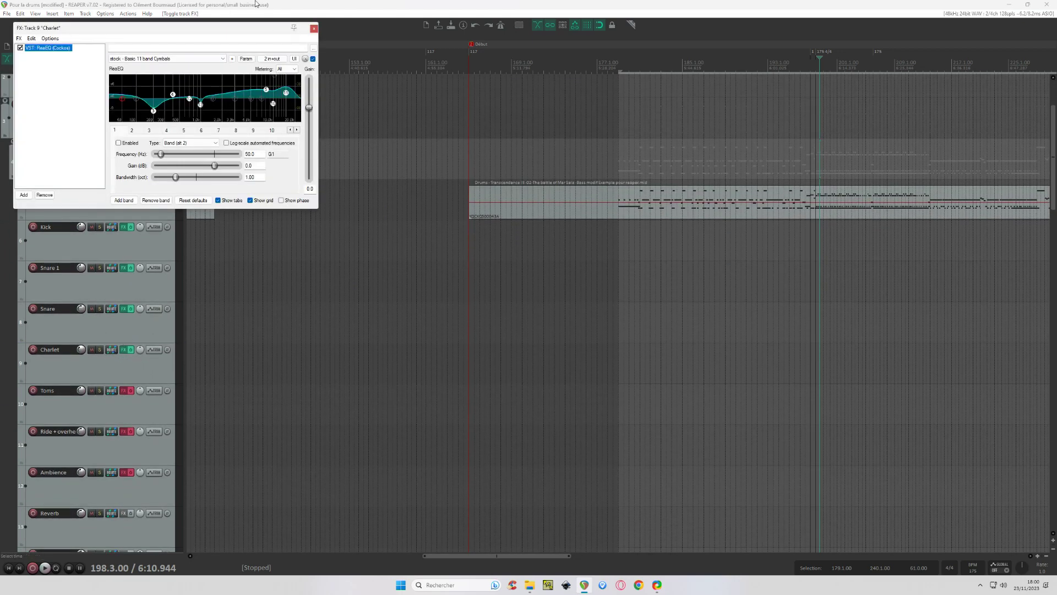
left_click_drag(236, 26, 495, 194)
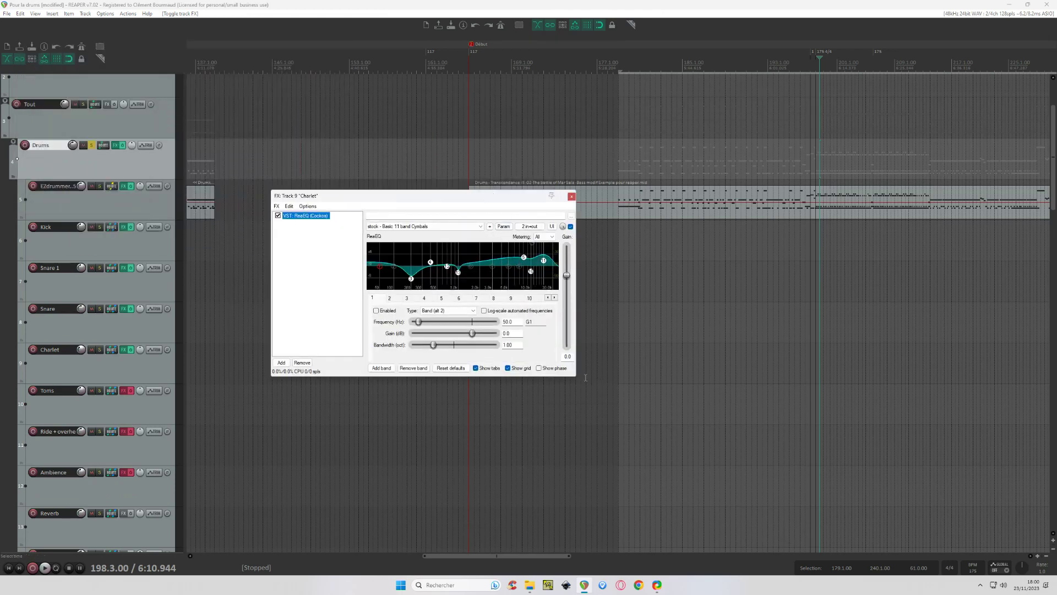
left_click_drag(576, 377, 796, 511)
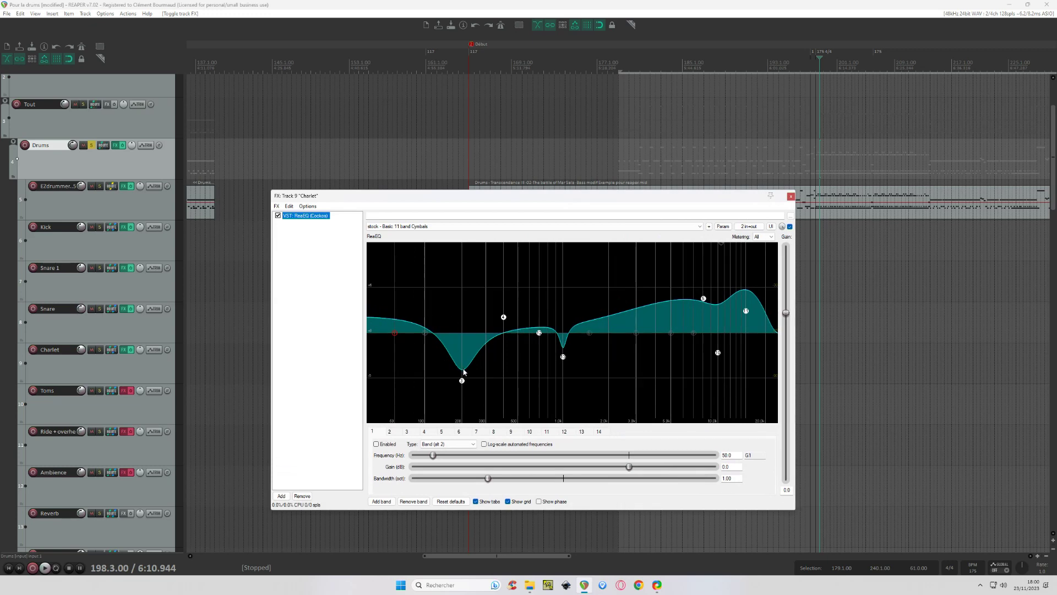
mouse_move(463, 384)
left_click(791, 197)
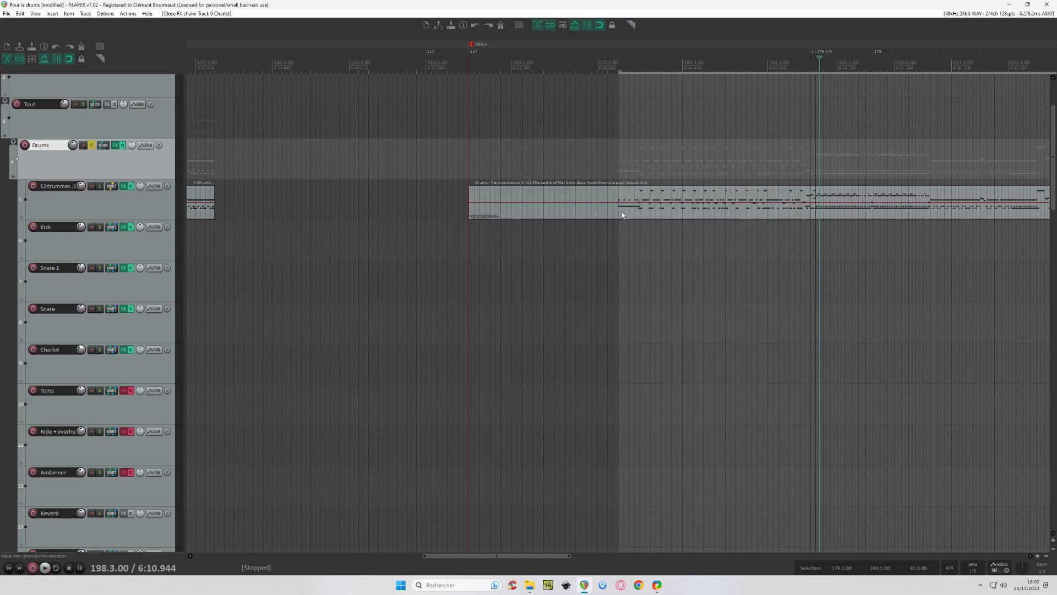
Enable the Toms track's effects and review its ReaEQ curve and ReaComp settings in the effects chain
left_click(133, 390)
left_click(126, 392)
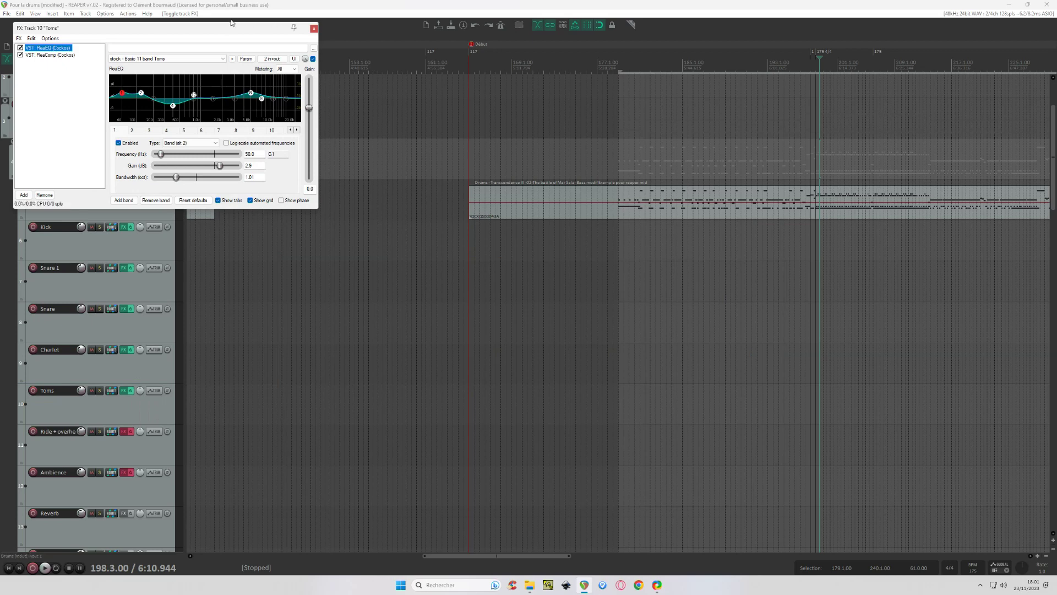
left_click_drag(221, 27, 408, 157)
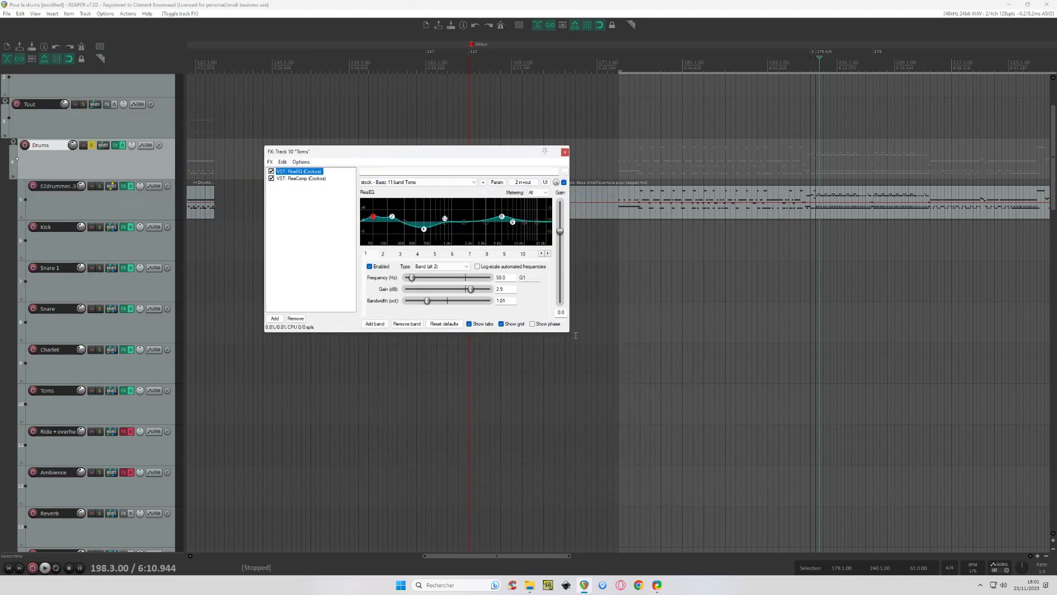
left_click_drag(568, 333, 838, 548)
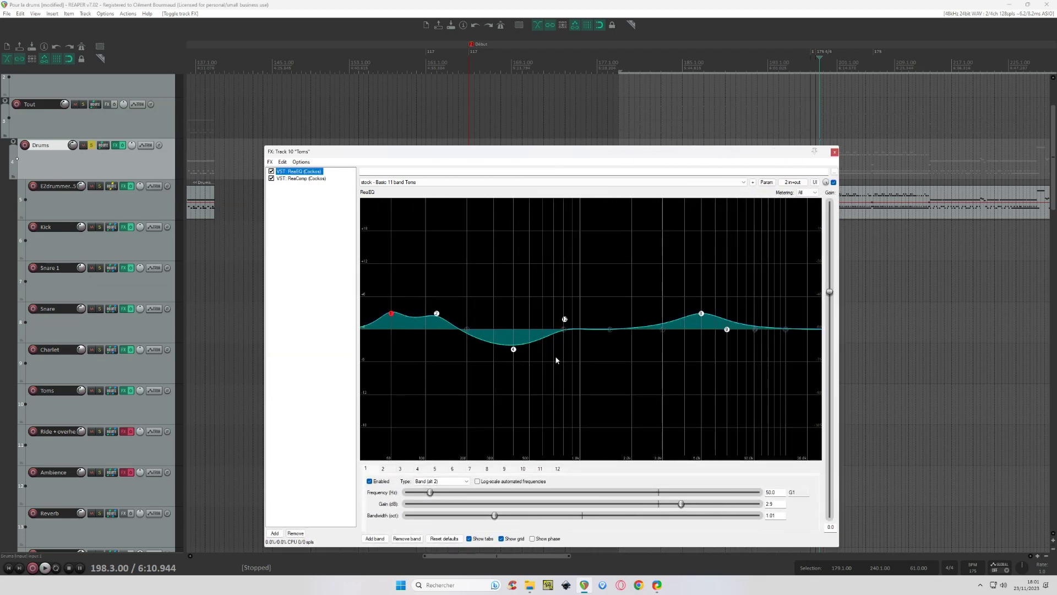
left_click(304, 178)
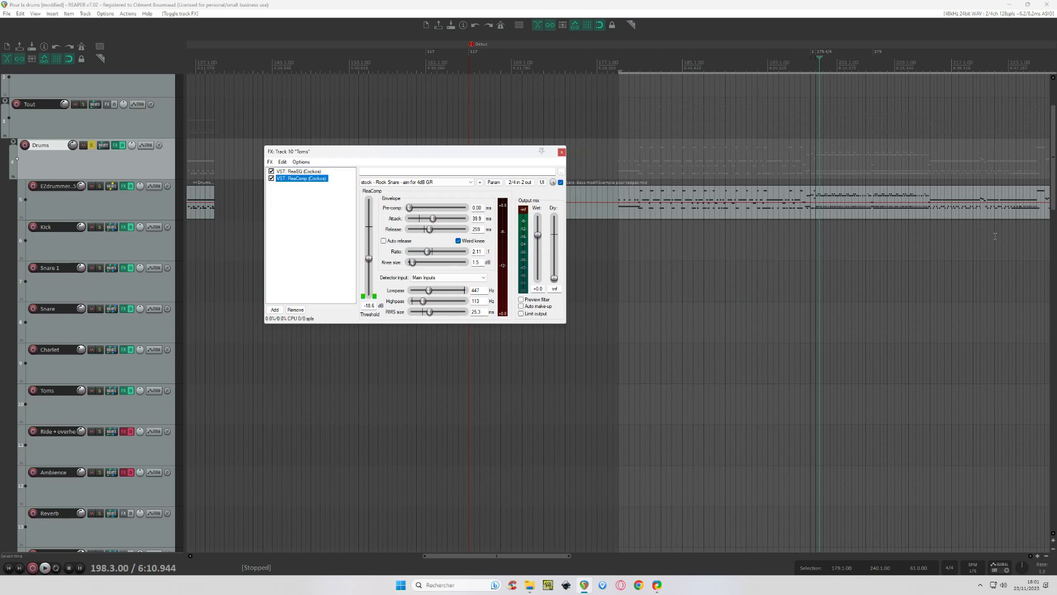
Look for a tom passage in the drum part, playing from around measure 251 and measure 258
left_click(1041, 178)
scroll(956, 207, "up", 6)
scroll(795, 169, "down", 5)
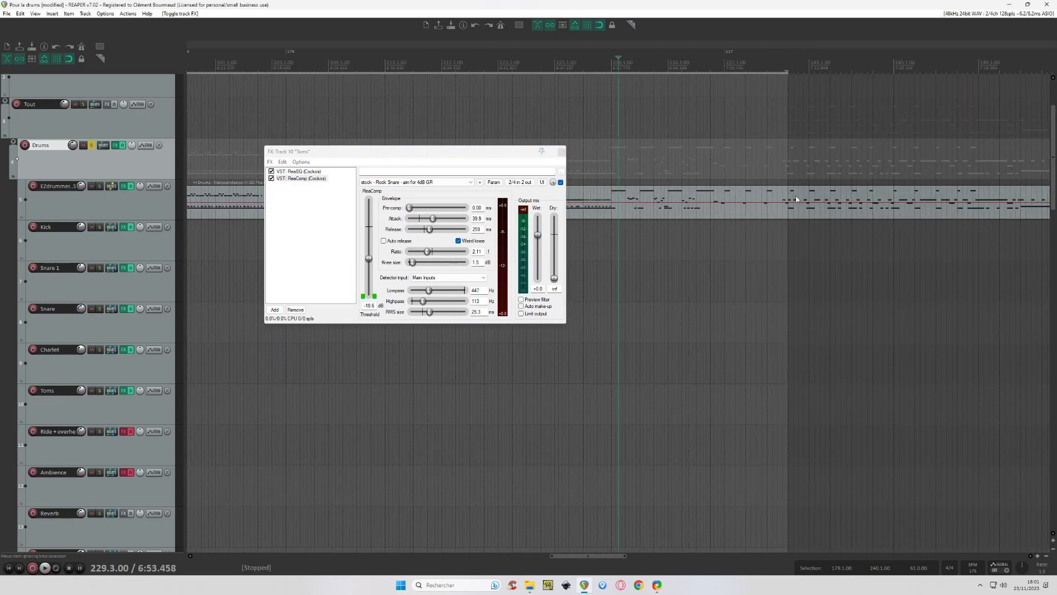
scroll(738, 166, "down", 3)
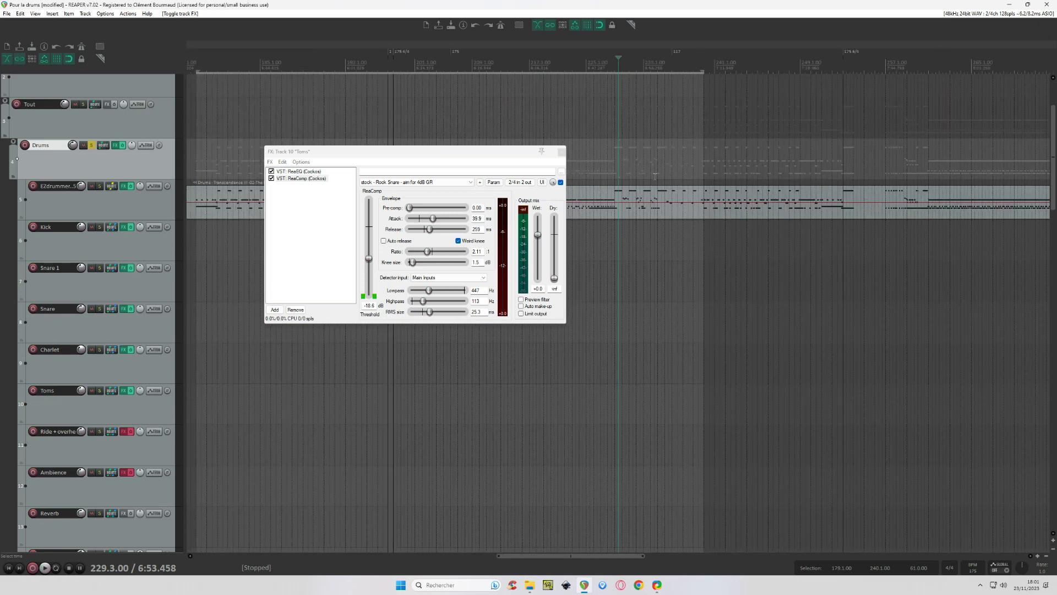
left_click(824, 172)
key("space")
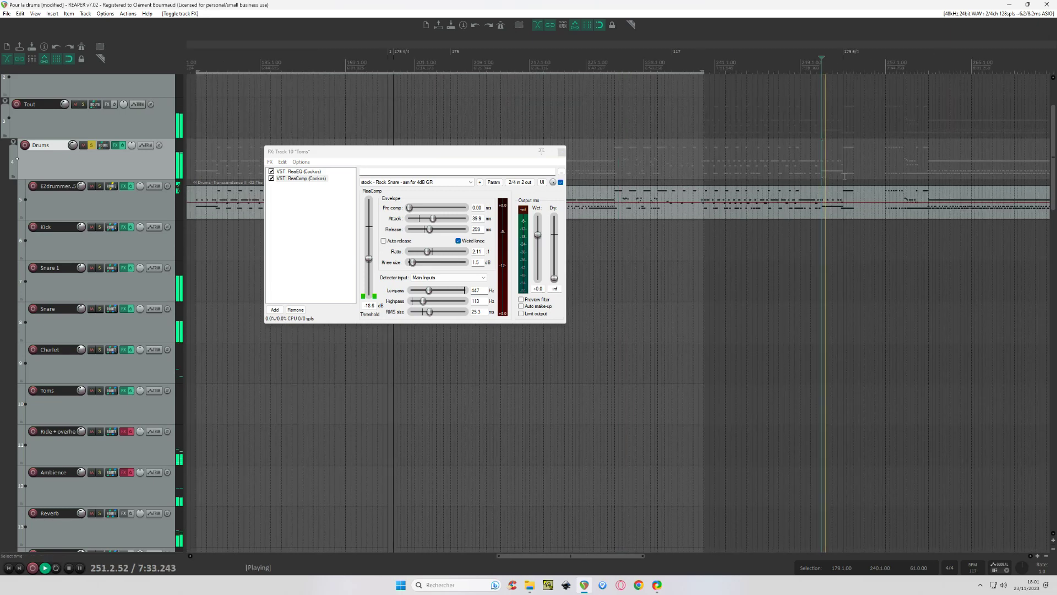
scroll(674, 180, "down", 2)
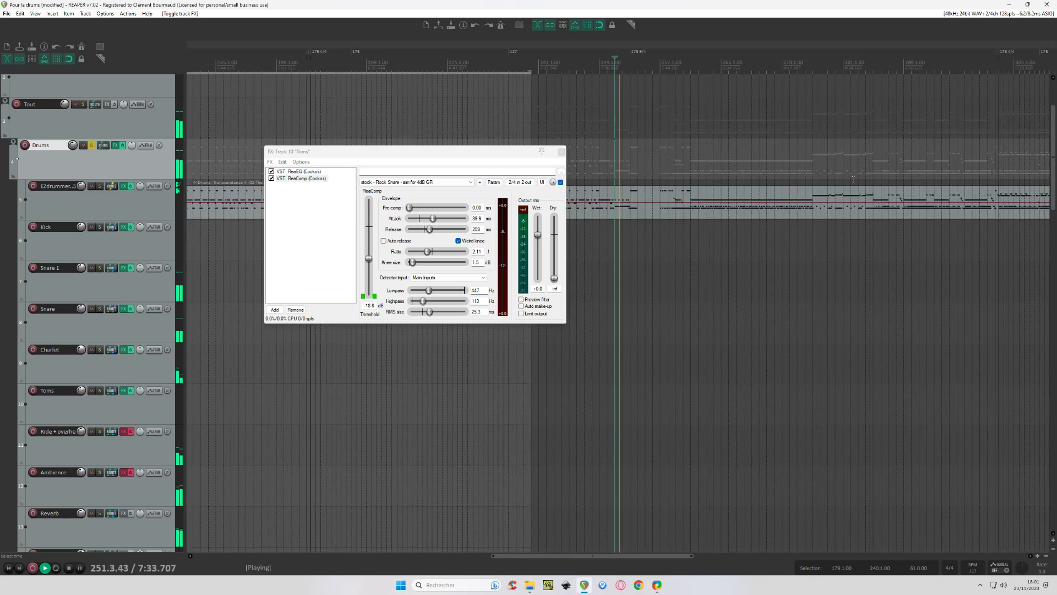
left_click(675, 175)
left_click(671, 171)
key("space")
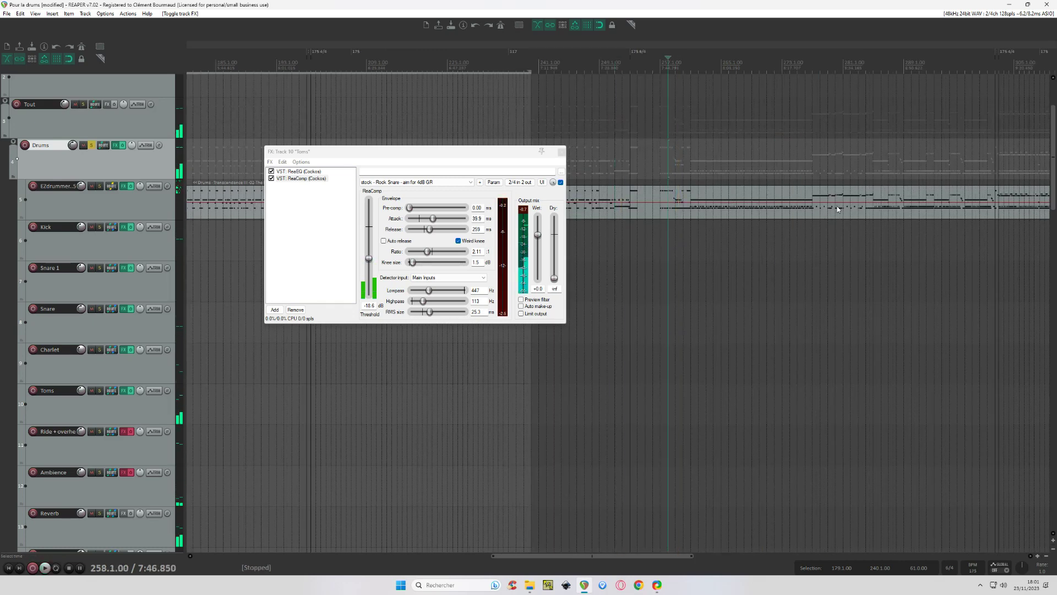
Play the passage from measure 300 to check the Toms compression, and close the Toms effects chain
left_click(994, 193)
key("space")
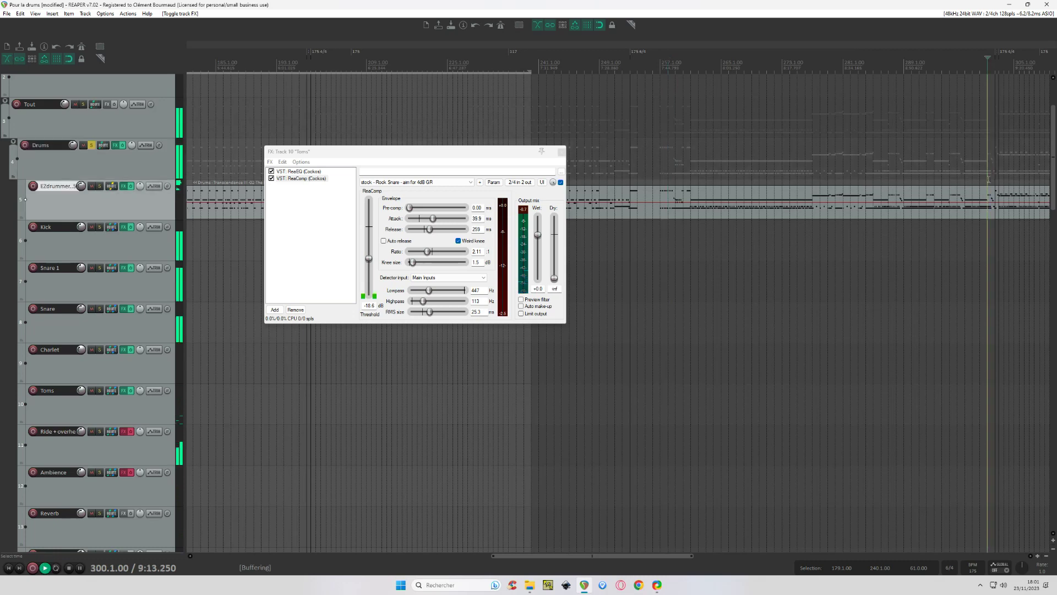
scroll(757, 197, "up", 3)
scroll(738, 195, "up", 2)
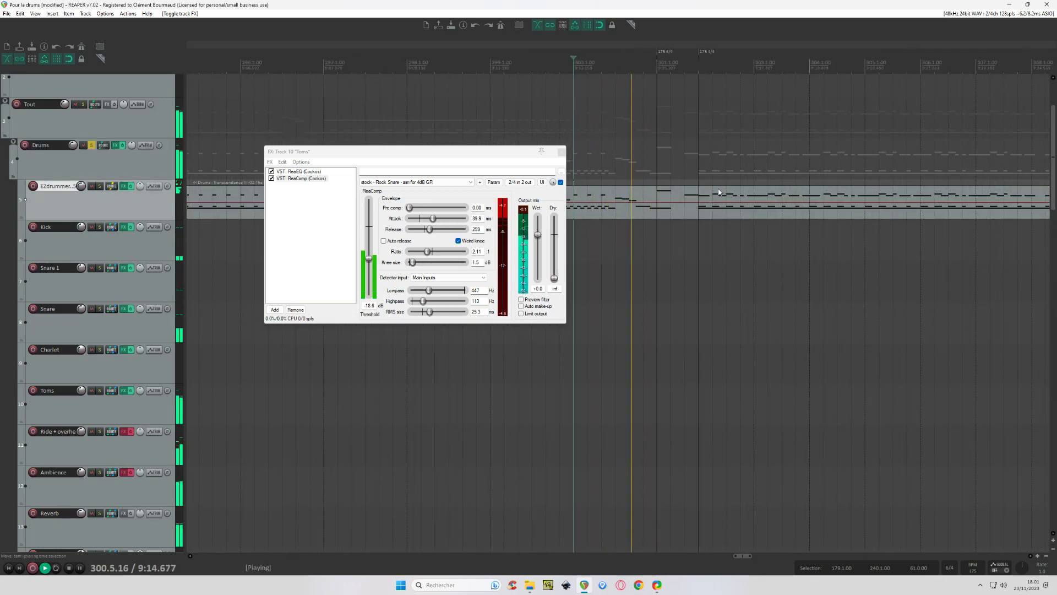
key("space")
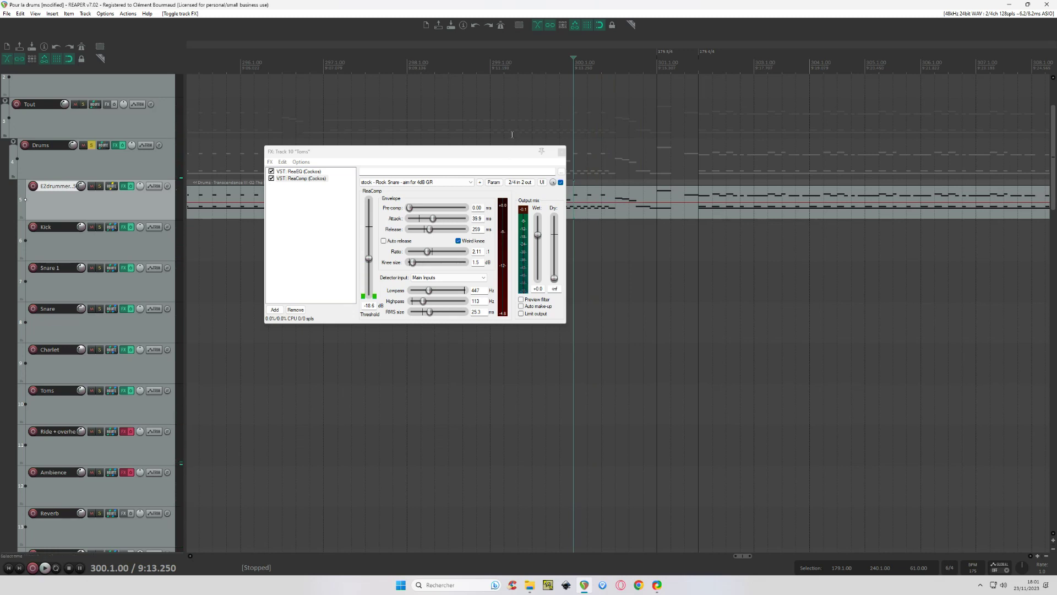
left_click(562, 152)
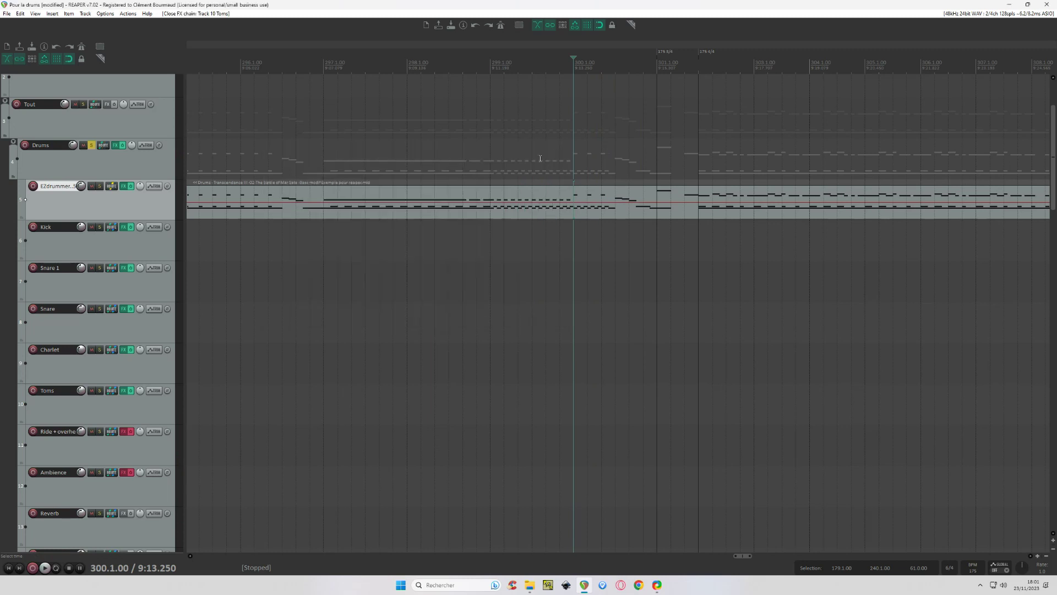
Enable the Ride + overheads track's effects and review its ReaEQ, the available EQ presets, and its ReaComp settings
left_click(126, 434)
left_click(124, 433)
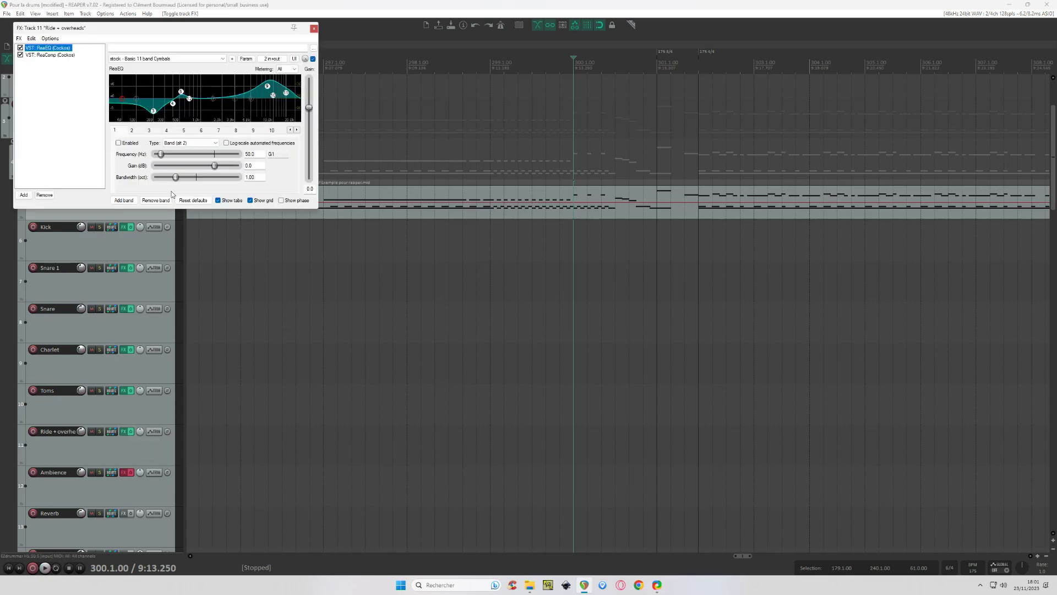
left_click_drag(232, 25, 557, 259)
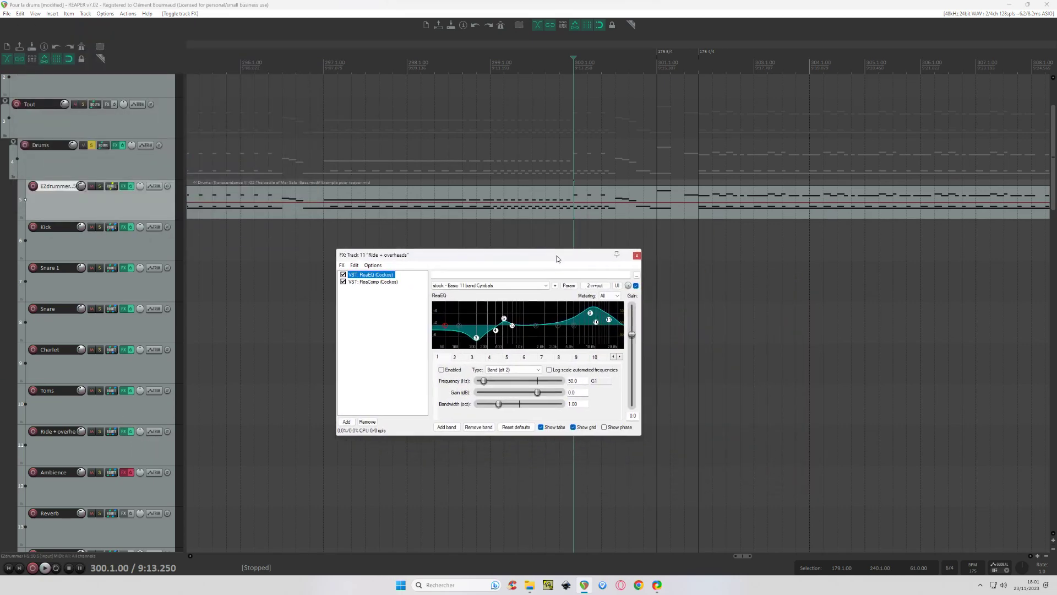
left_click(546, 286)
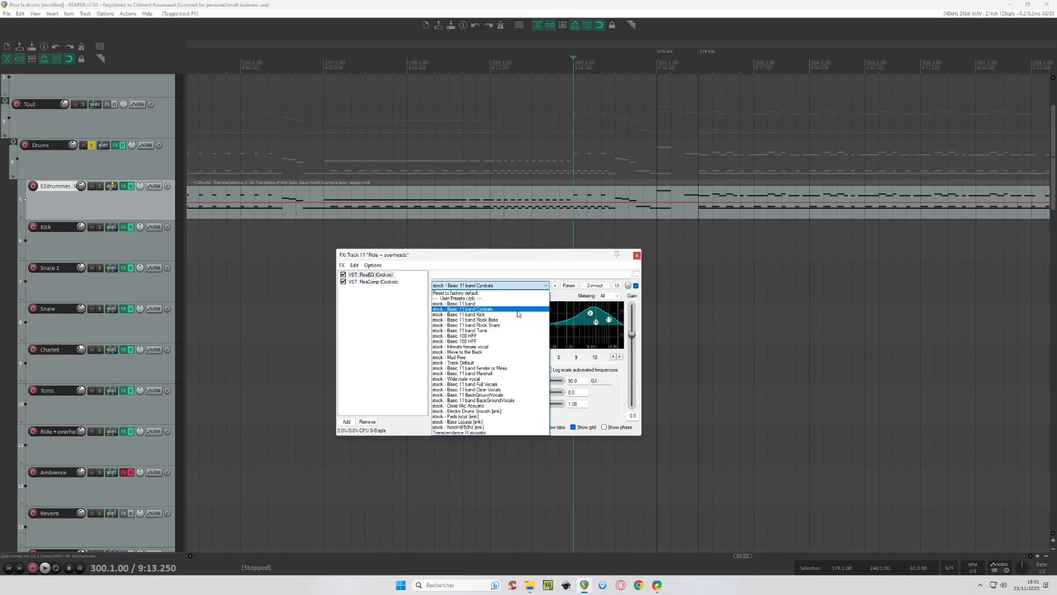
left_click(372, 306)
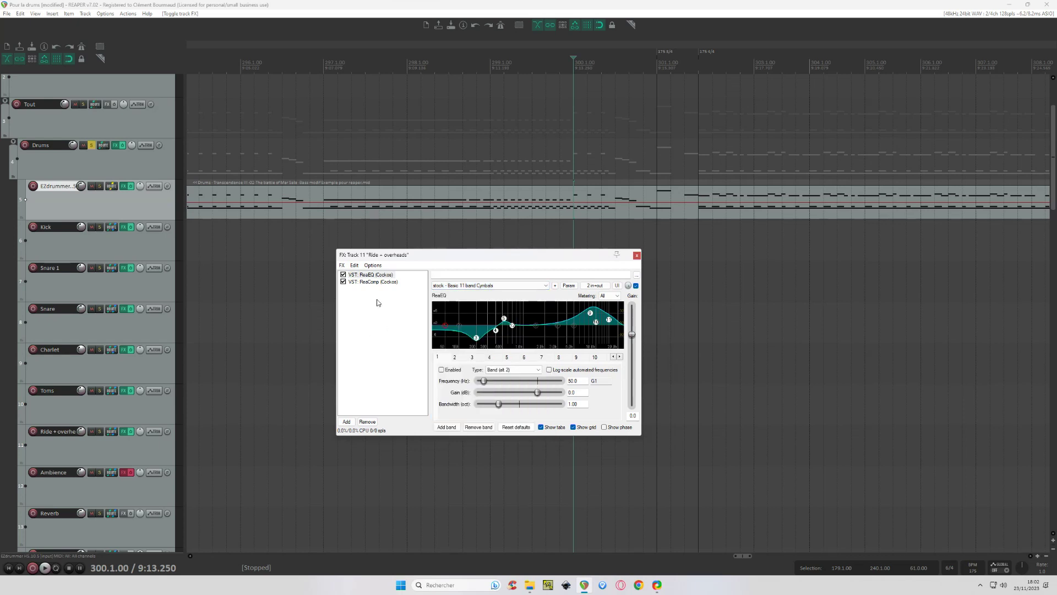
left_click(385, 282)
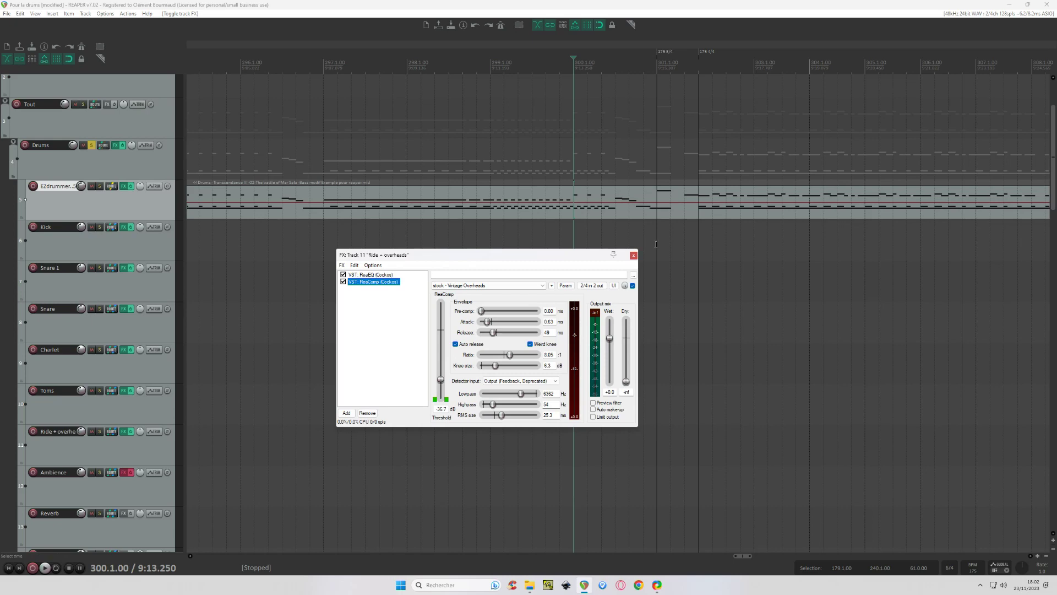
Close the Ride + overheads effects chain, enable the Ambience track's effects and review its ReaEQ curve in an enlarged window
scroll(656, 244, "down", 4)
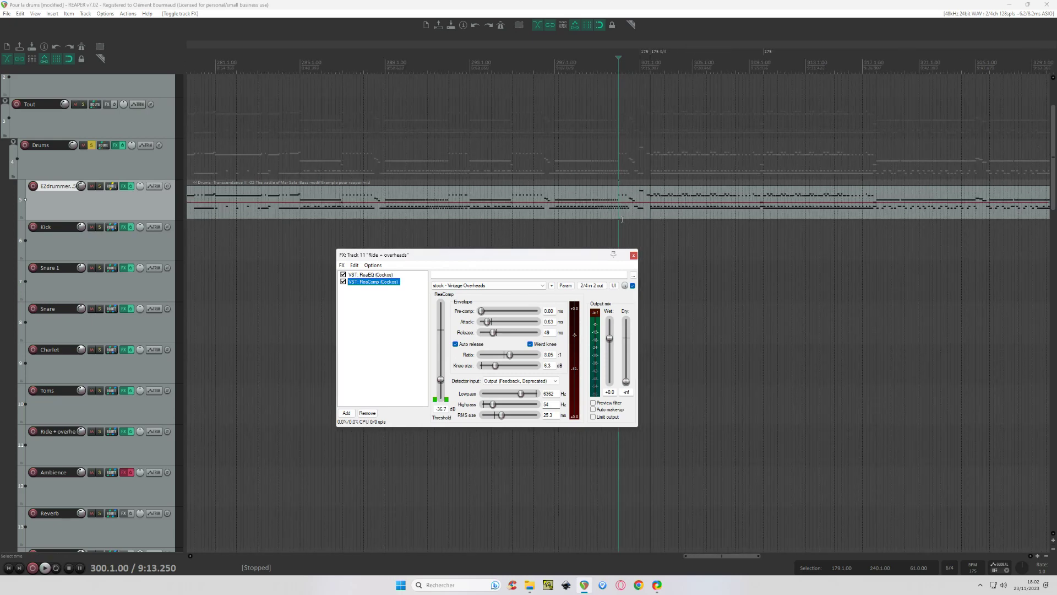
left_click(634, 256)
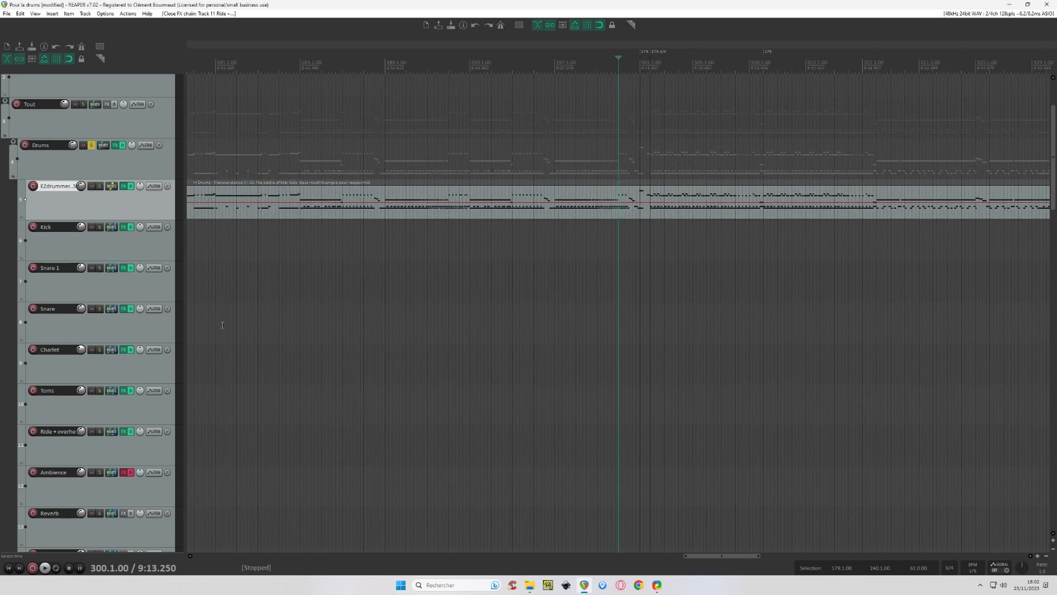
left_click(129, 471)
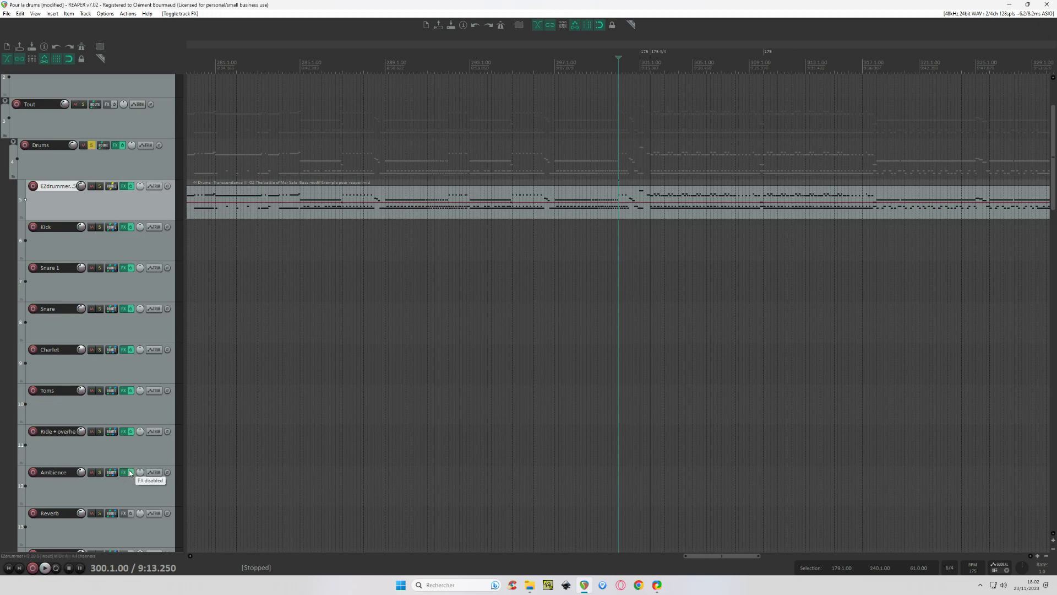
left_click(128, 472)
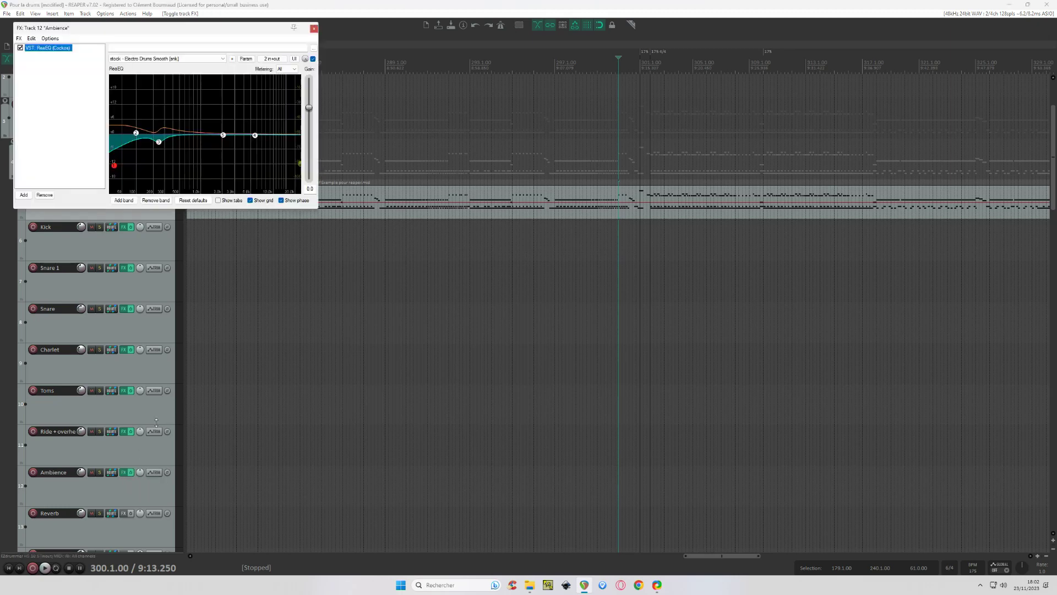
left_click_drag(212, 32, 474, 123)
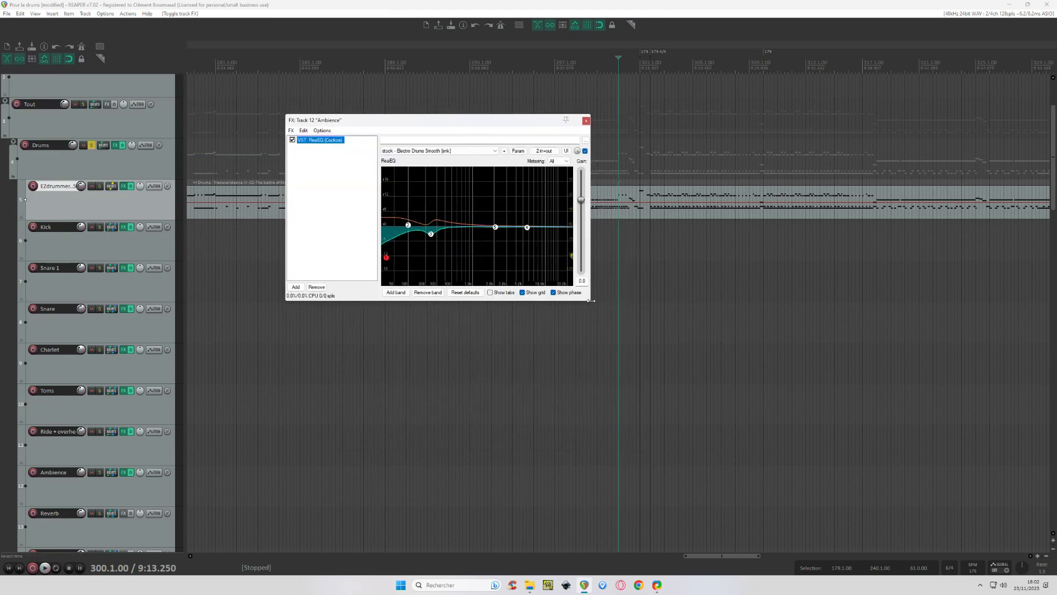
left_click_drag(592, 302, 888, 545)
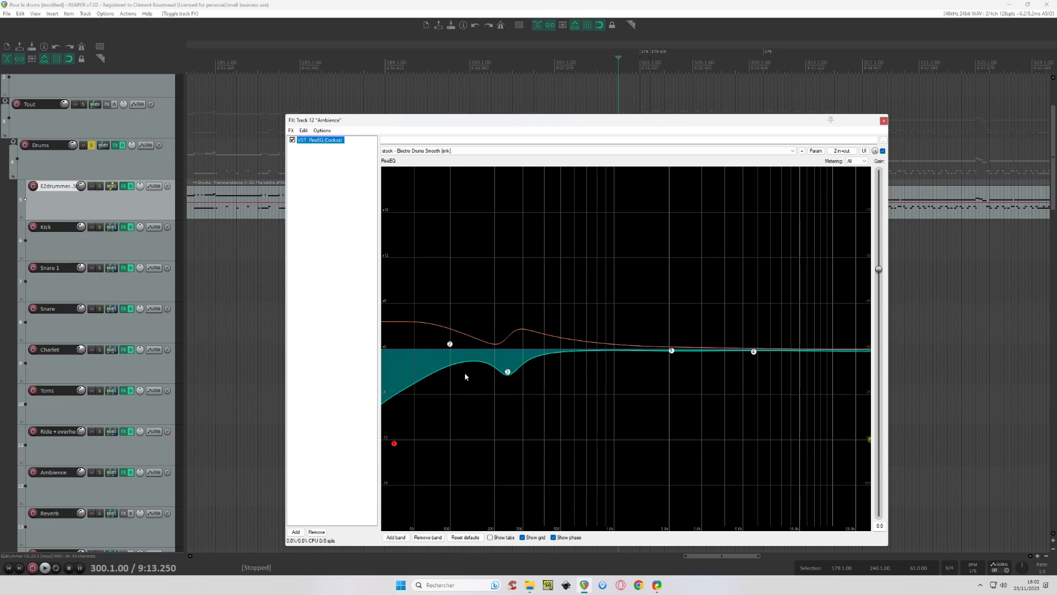
left_click(884, 120)
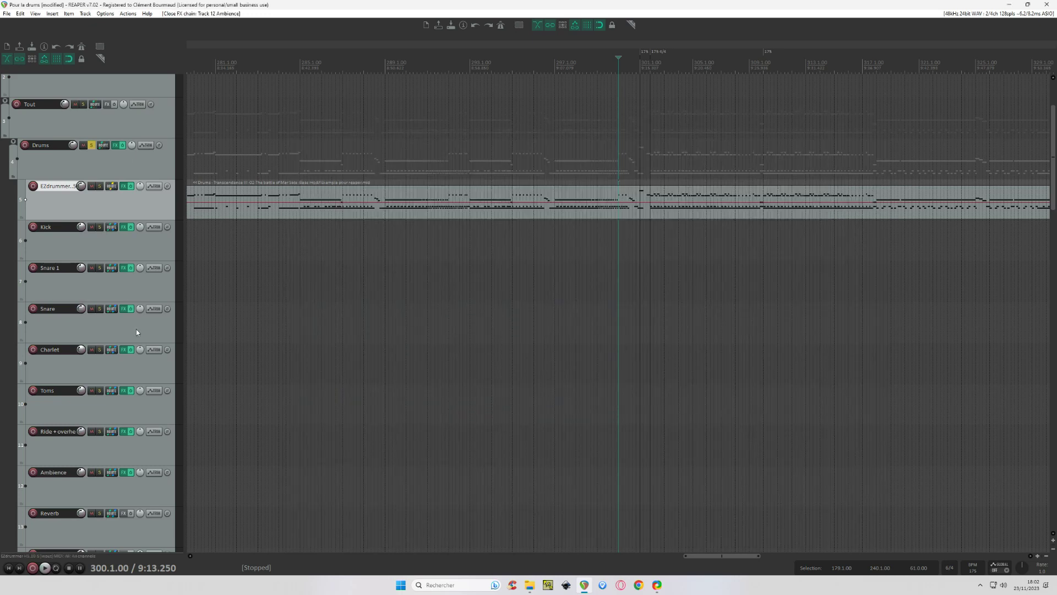
Check the Reverb track's effects, closing the plug-in browser without adding anything
scroll(126, 385, "down", 2)
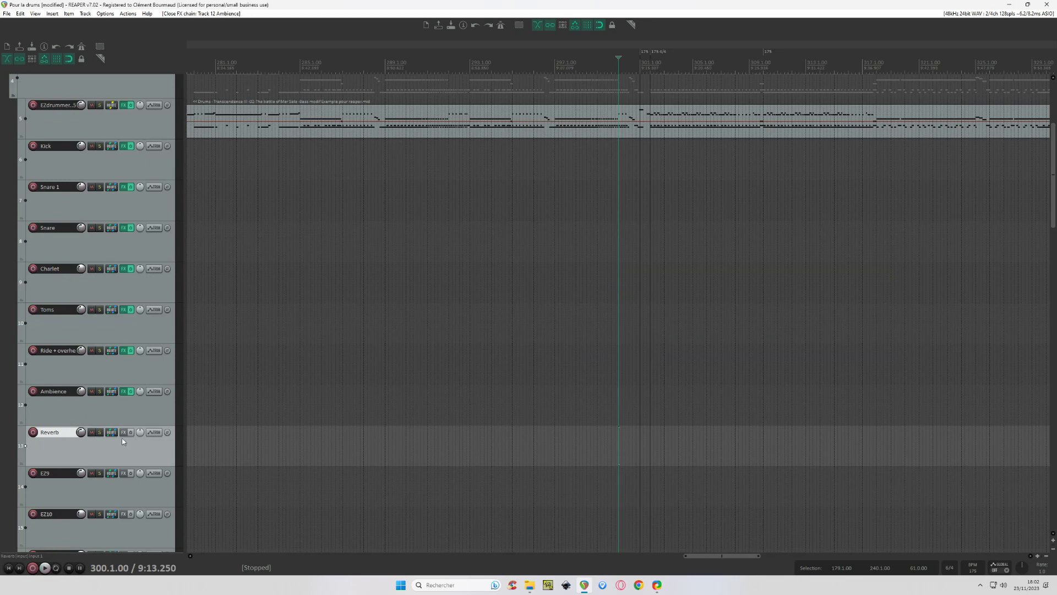
left_click(123, 433)
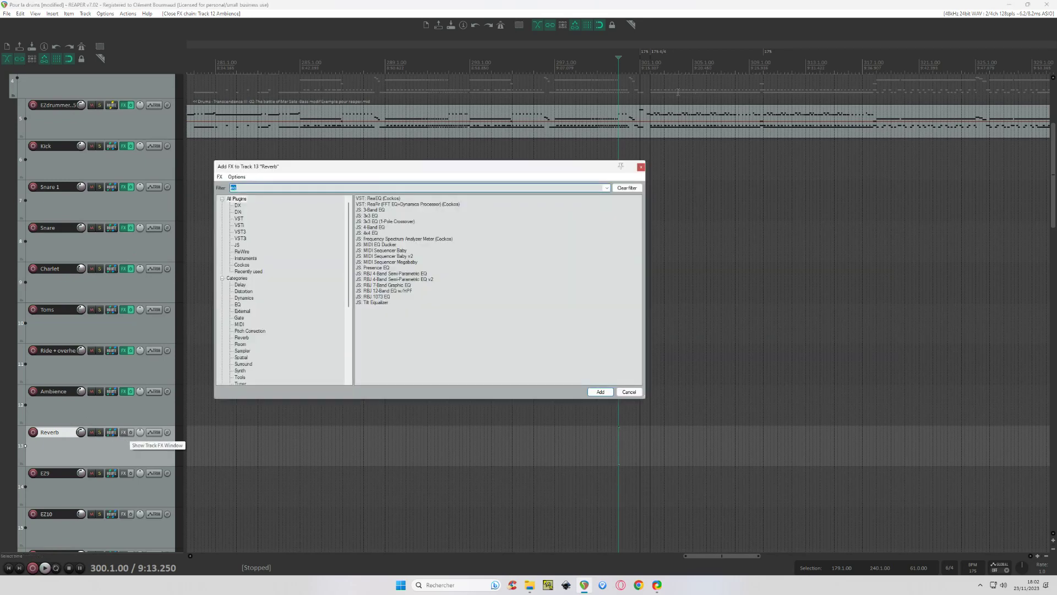
left_click(641, 167)
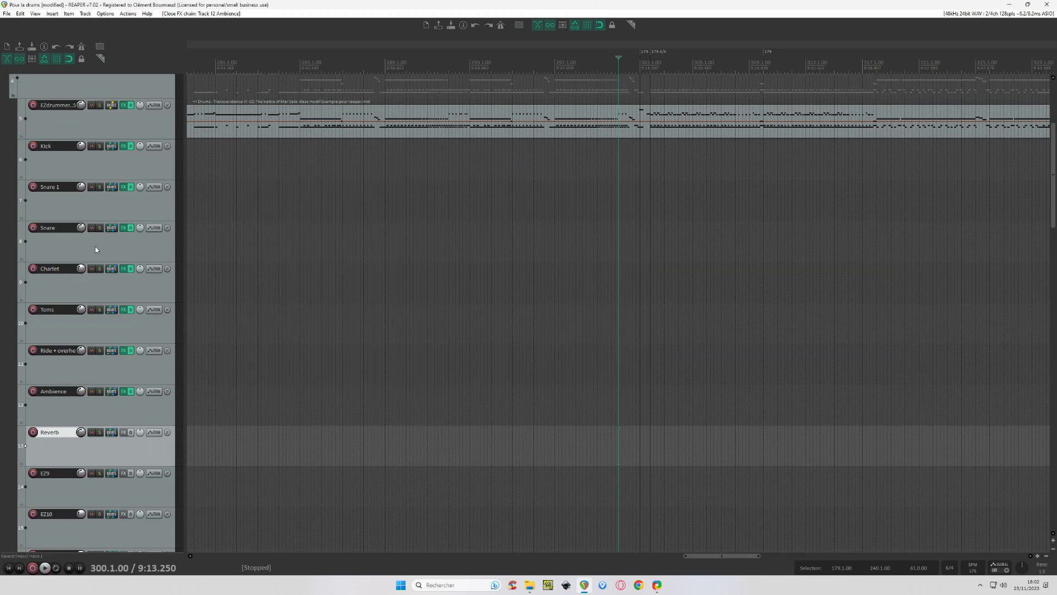
Place the edit cursor at measure 302 and bypass the effects on all drum tracks from Kick to Ambience
scroll(95, 250, "up", 3)
scroll(794, 264, "down", 5)
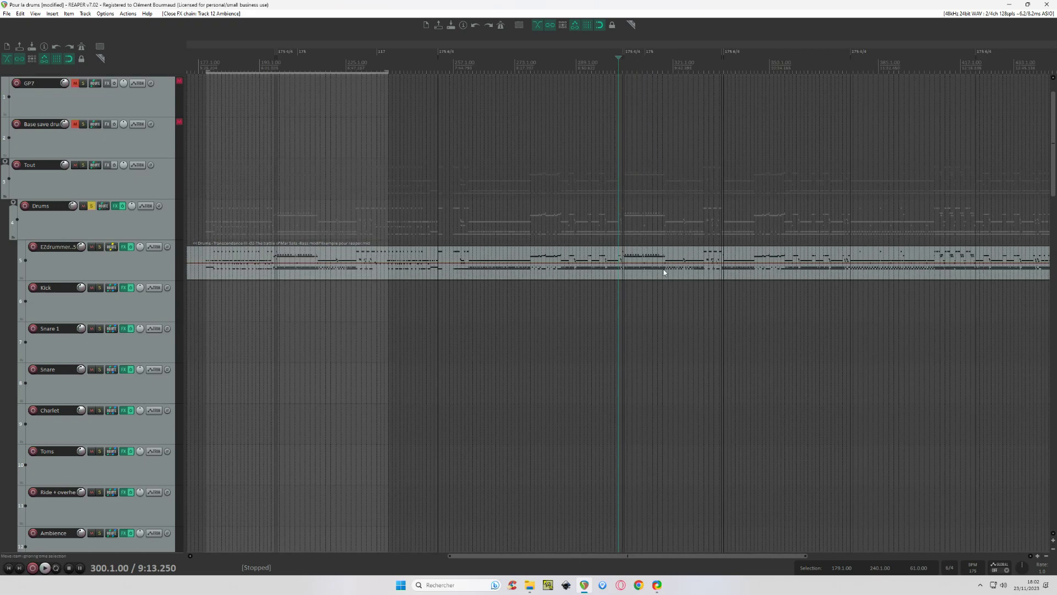
left_click(625, 293)
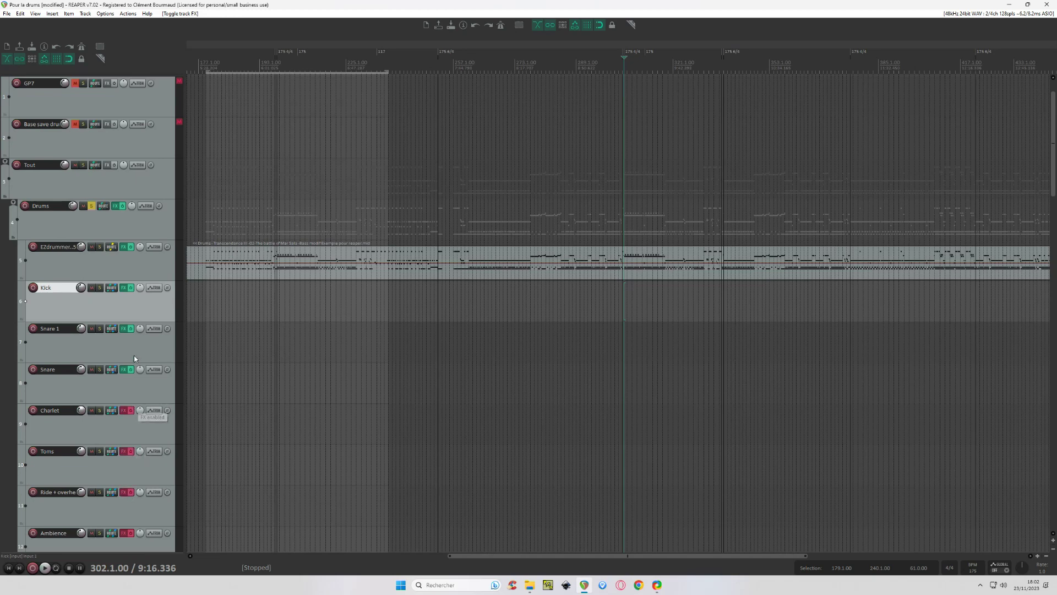
left_click(131, 369)
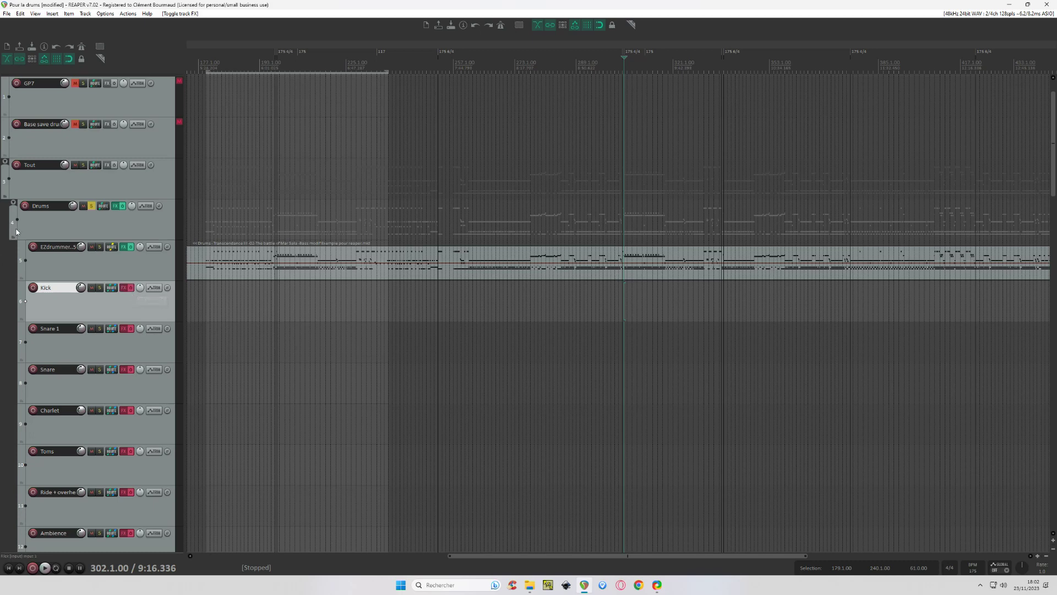
Play the drum passage from measure 302 to hear the part without the track effects
scroll(17, 232, "down", 2)
scroll(741, 344, "up", 4)
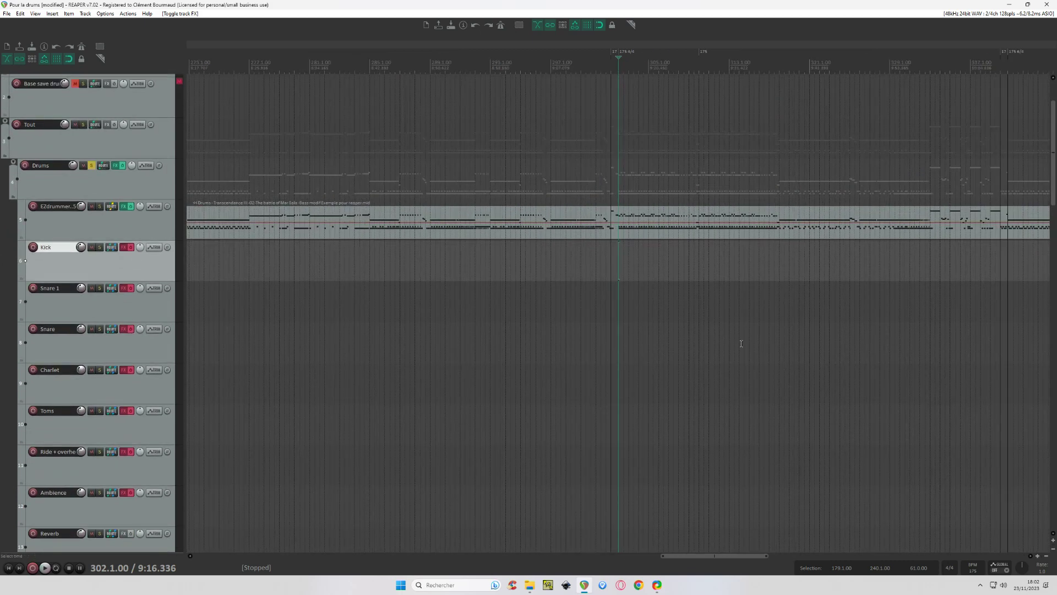
scroll(725, 258, "up", 3)
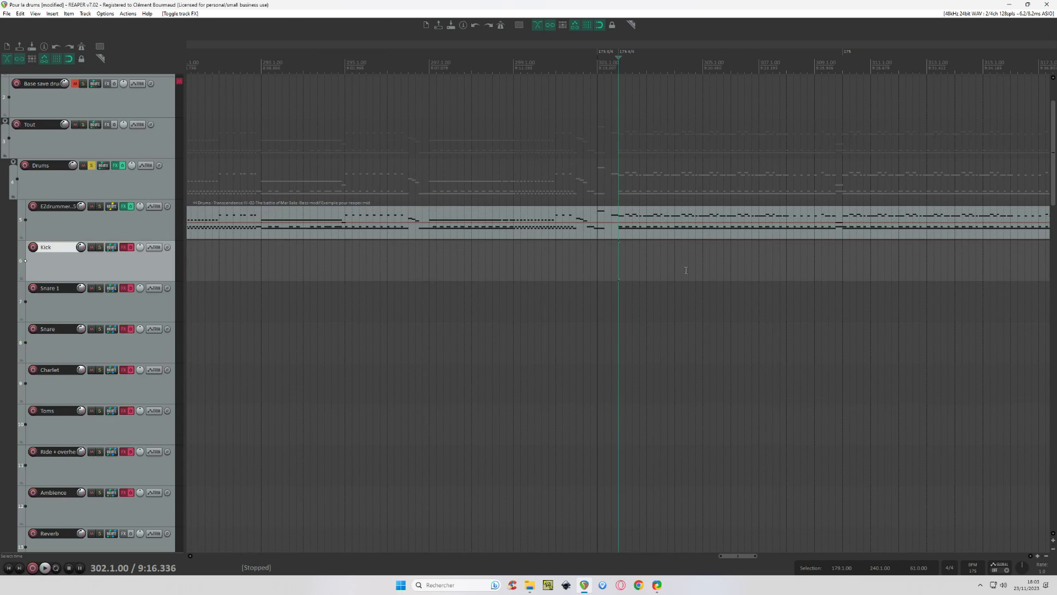
key("space")
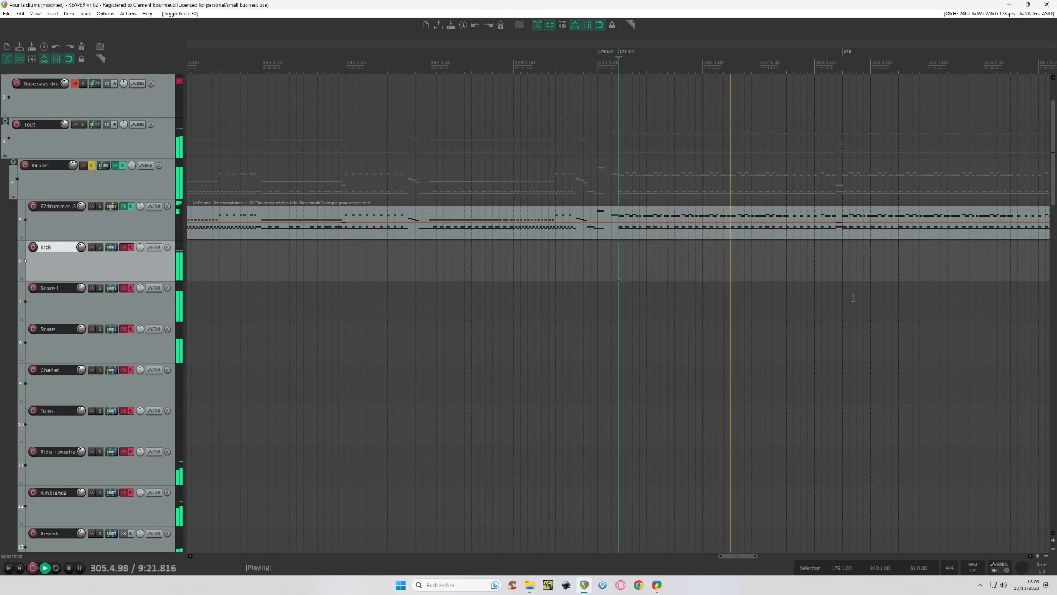
scroll(853, 298, "down", 2)
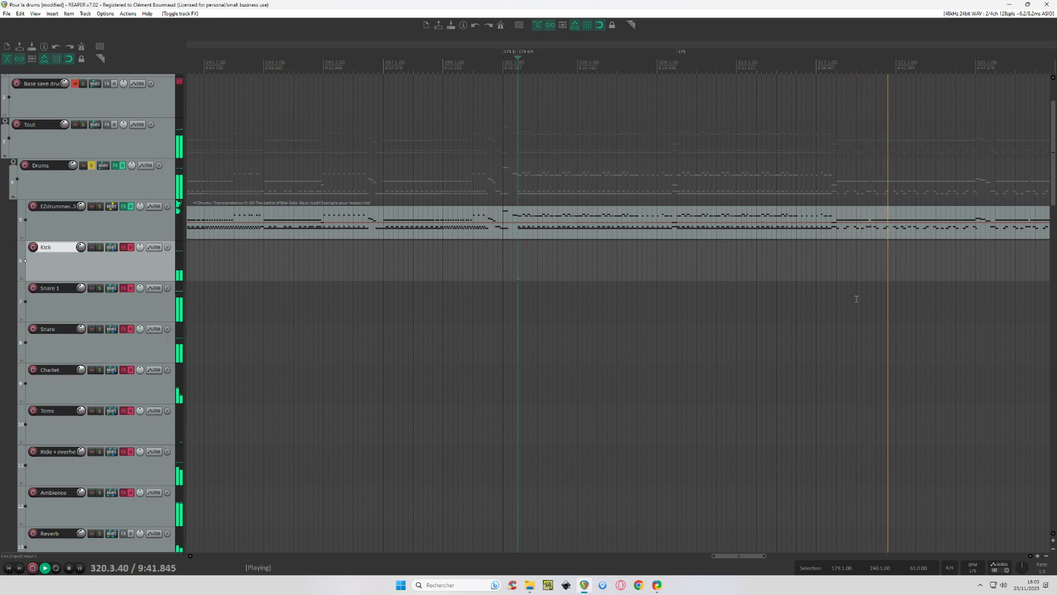
key("space")
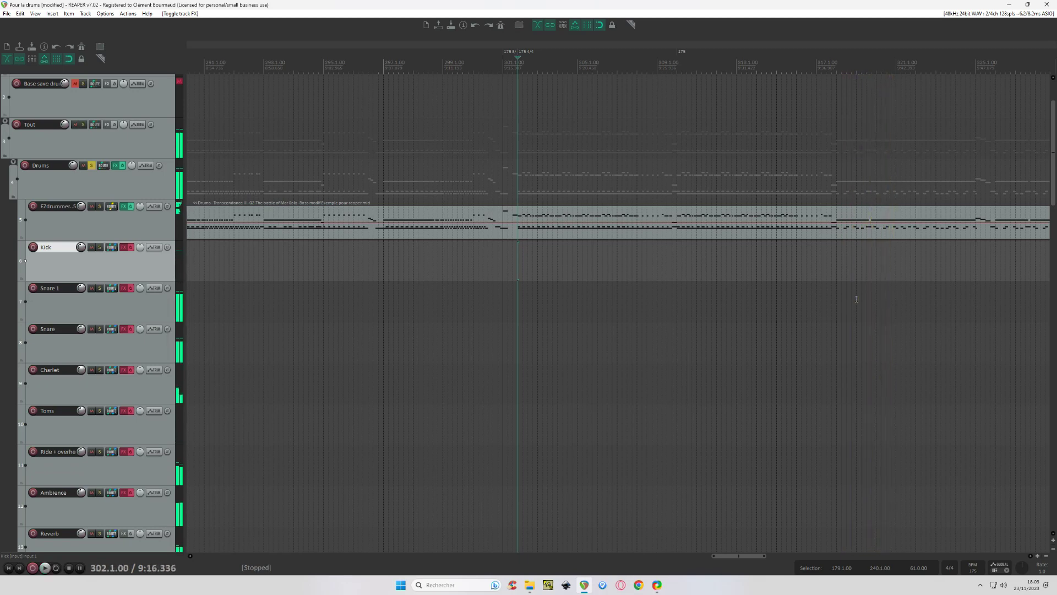
Re-enable the effects on all drum tracks from Kick to Ambience, closing any effects chain opened by mistake
left_click(130, 247)
left_click(126, 288)
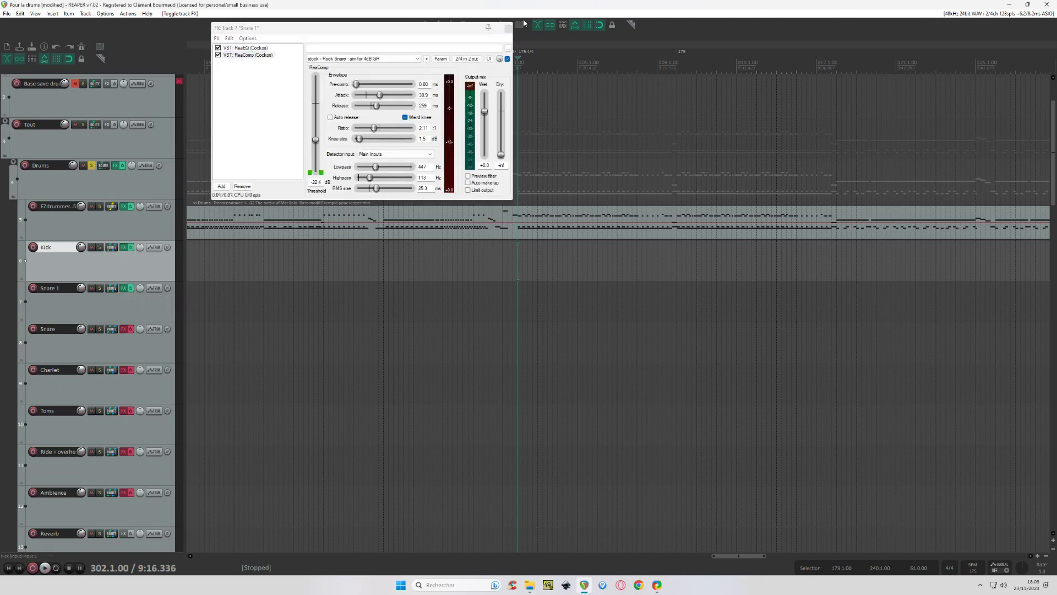
left_click(508, 28)
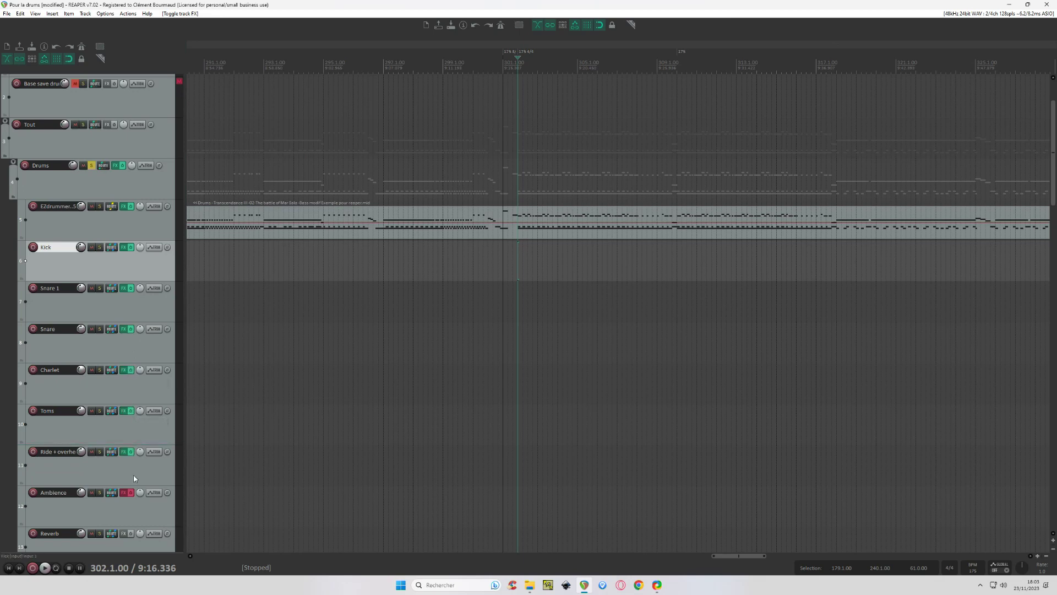
Play the drums from around measure 309 to hear the part with all track effects on
left_click(671, 194)
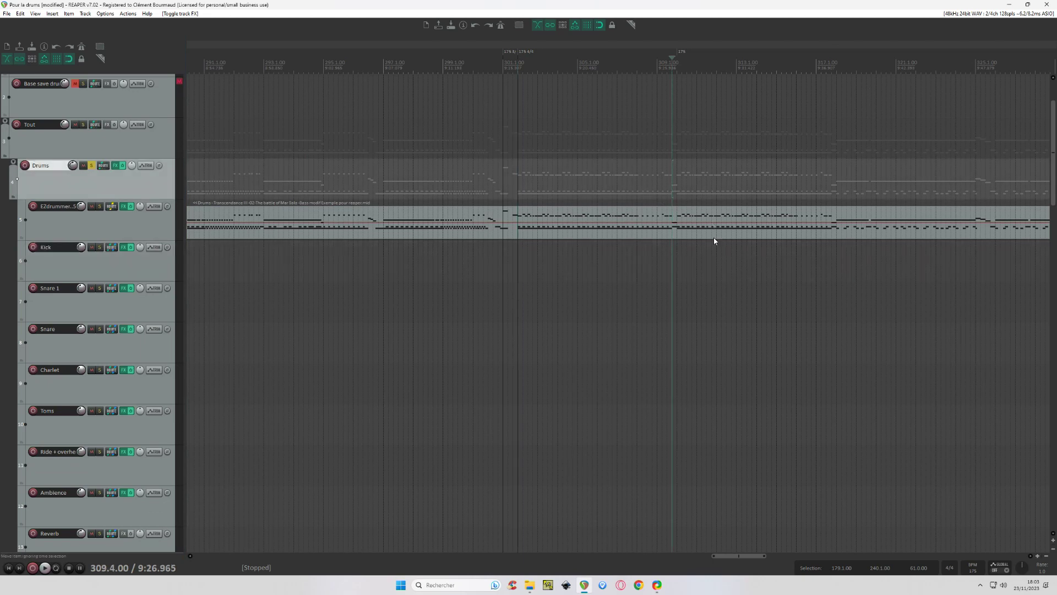
key("space")
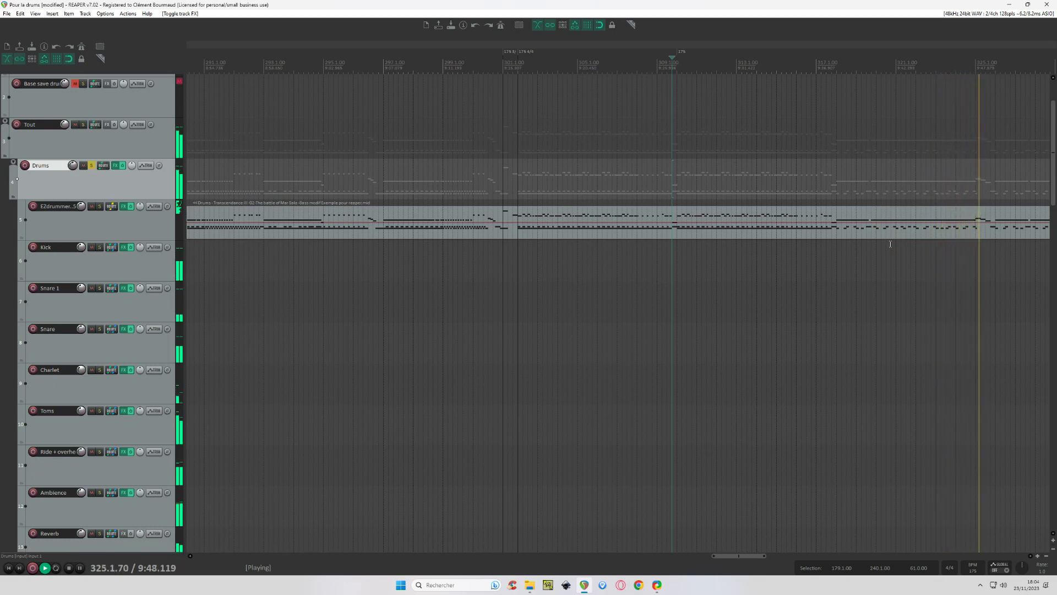
key("space")
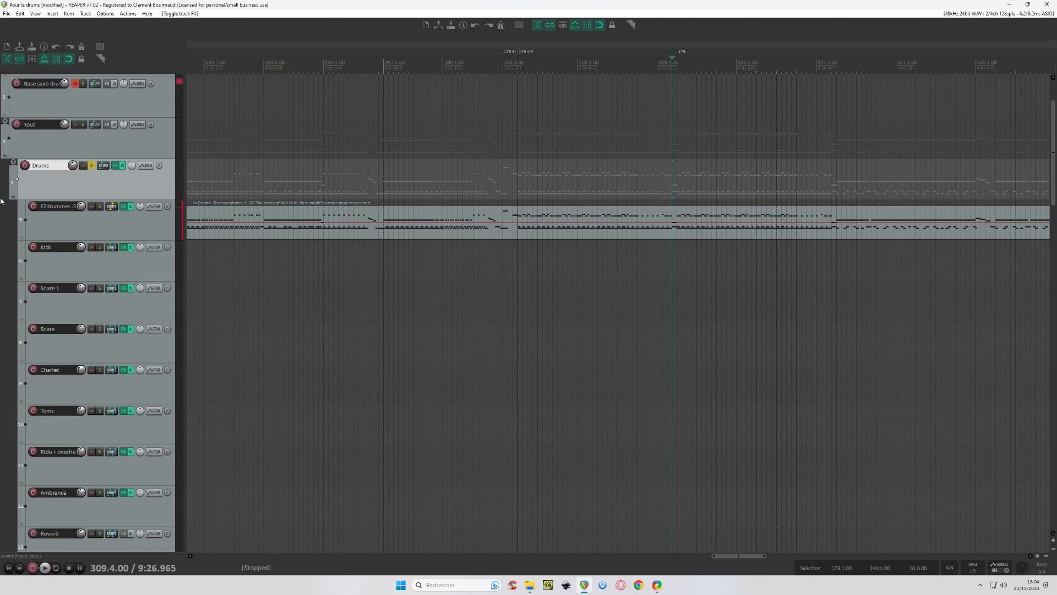
Enable the master track's effects and play the drum passage again from around measure 309
scroll(1, 173, "up", 3)
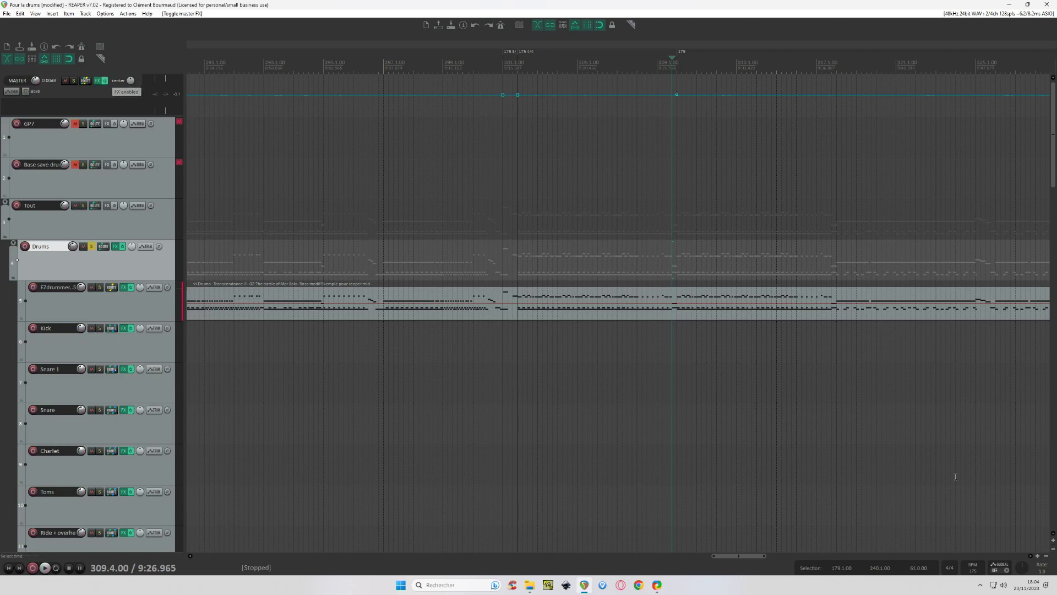
key("space")
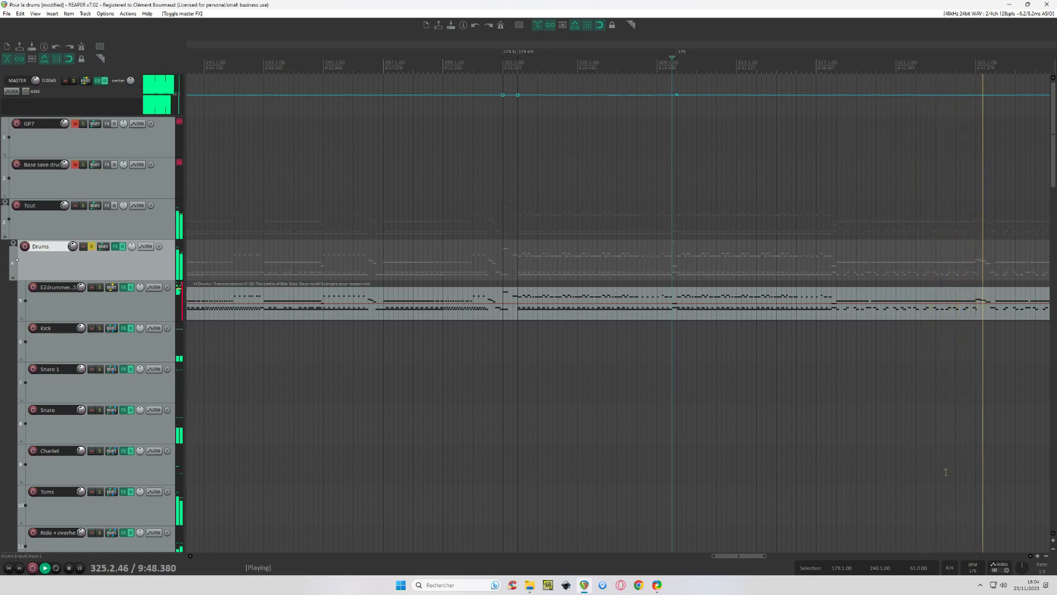
key("space")
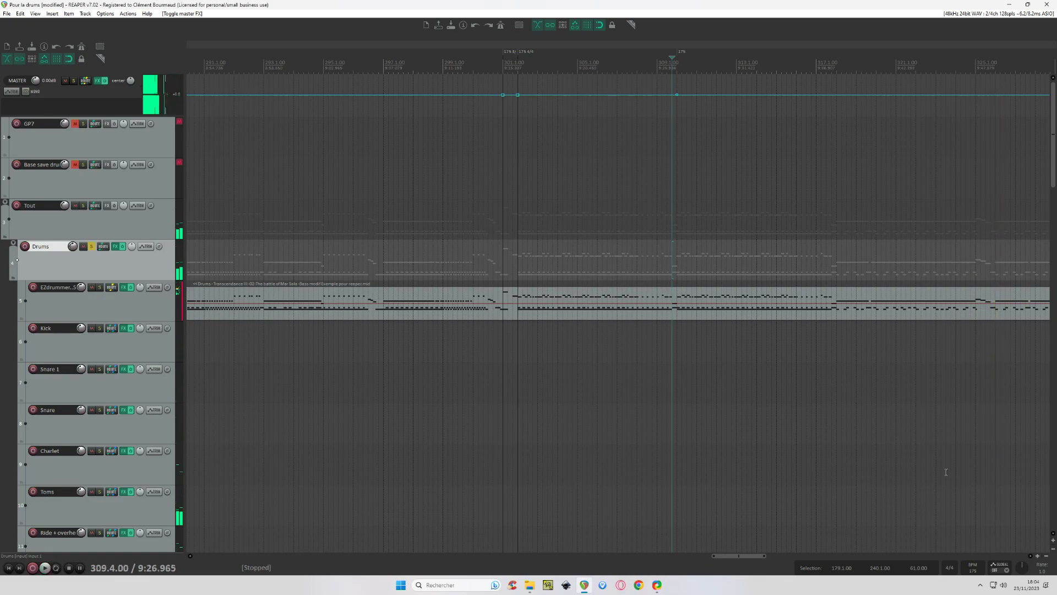